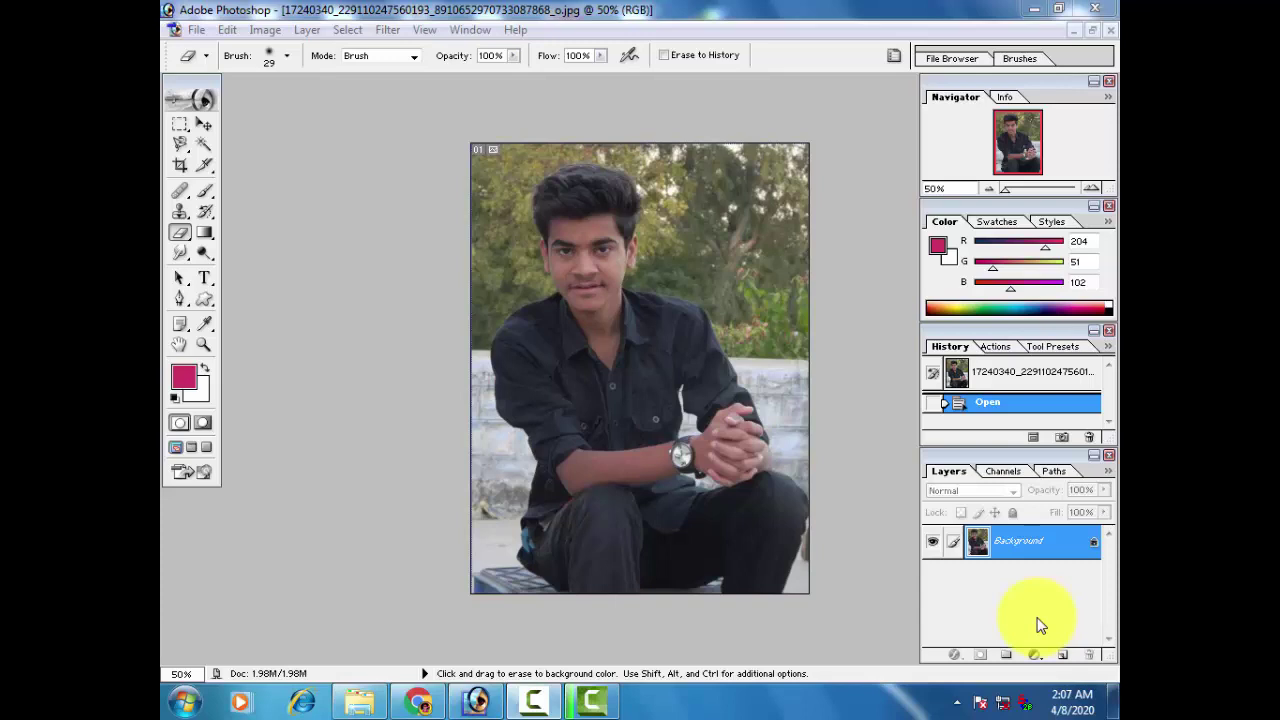
- Convert the Background into Layer 0 and duplicate it as Layer 0 copy
left_click(1040, 558)
double_click(1040, 550)
key("Return")
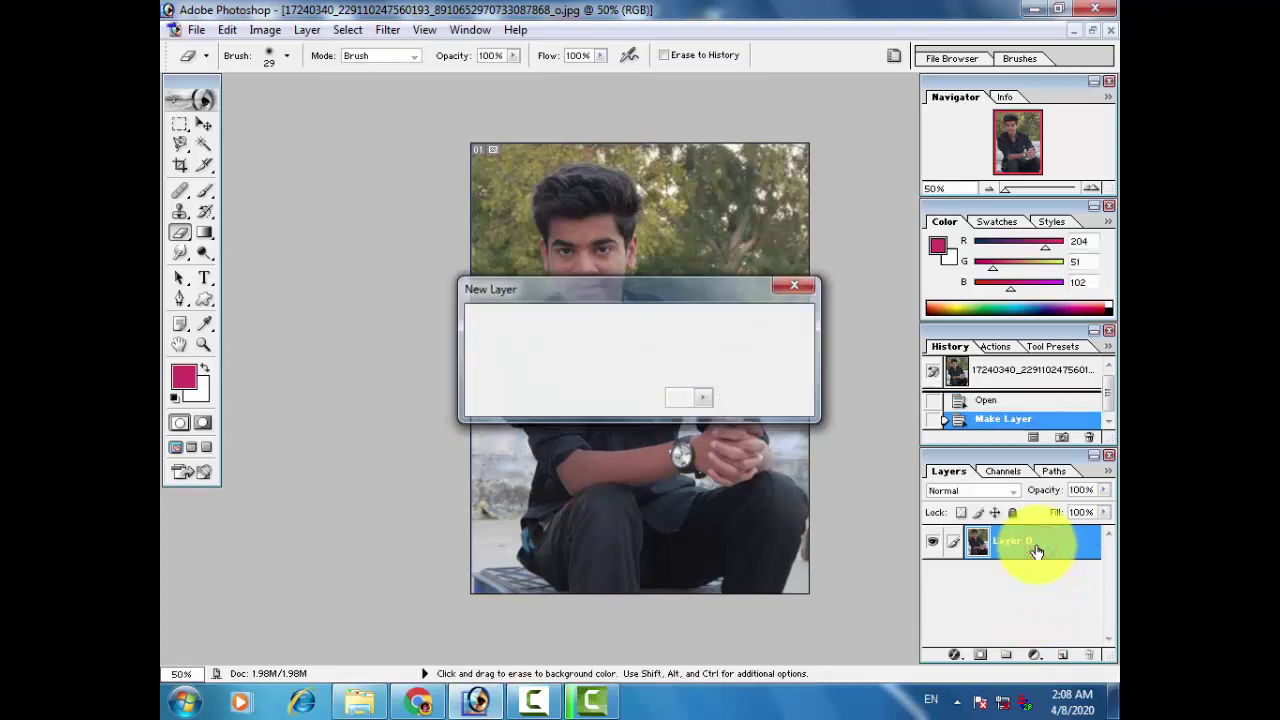
key("ctrl+j")
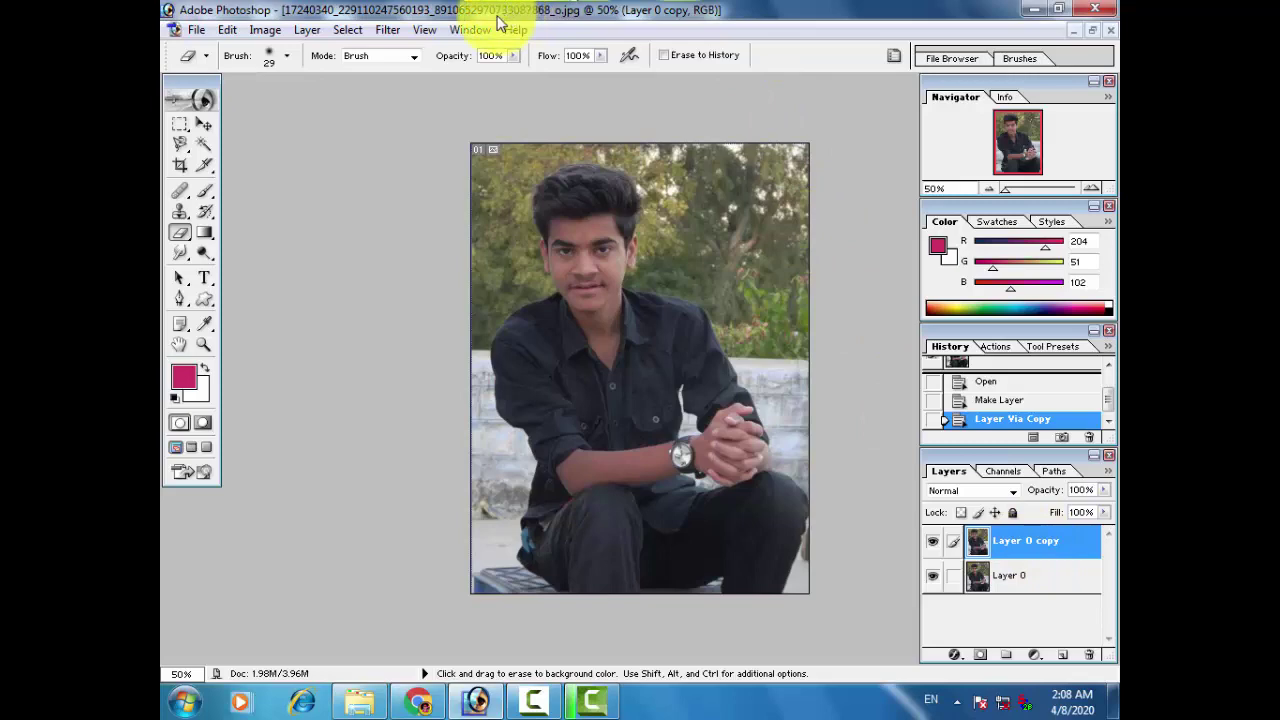
- Raise the Curves midpoint up and left to brighten Layer 0 copy
left_click(265, 31)
left_click(296, 82)
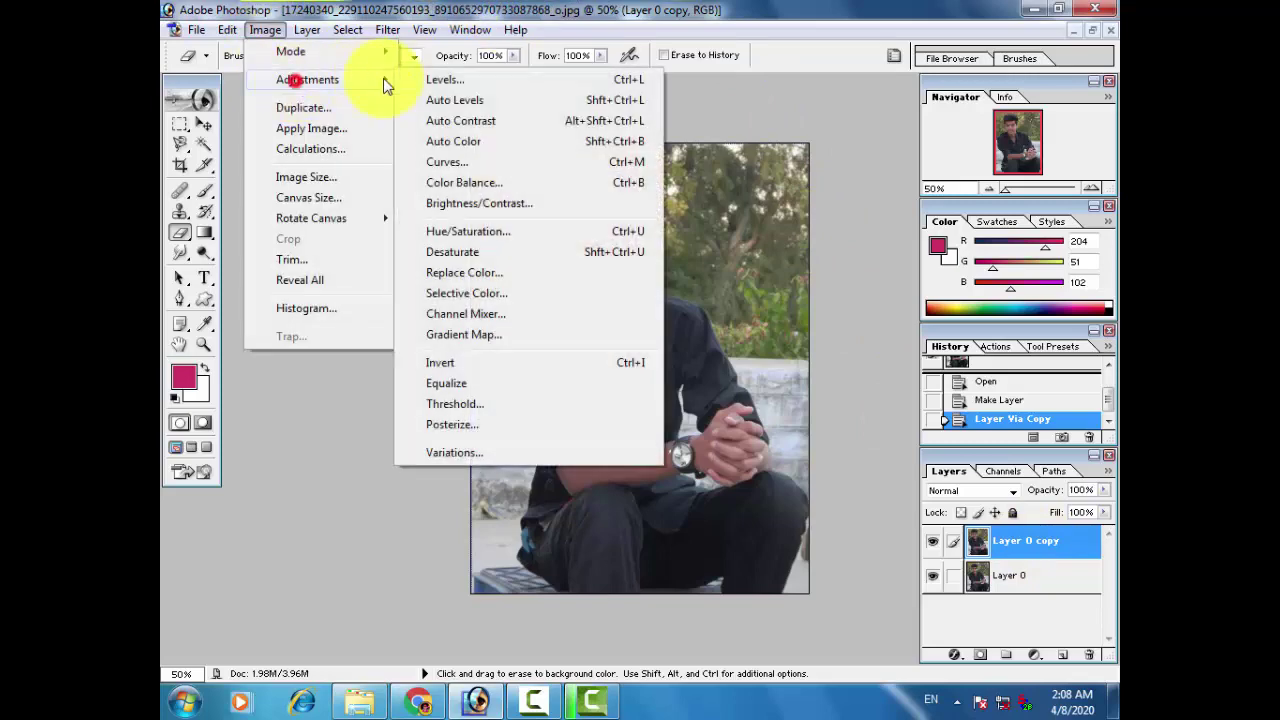
left_click(505, 161)
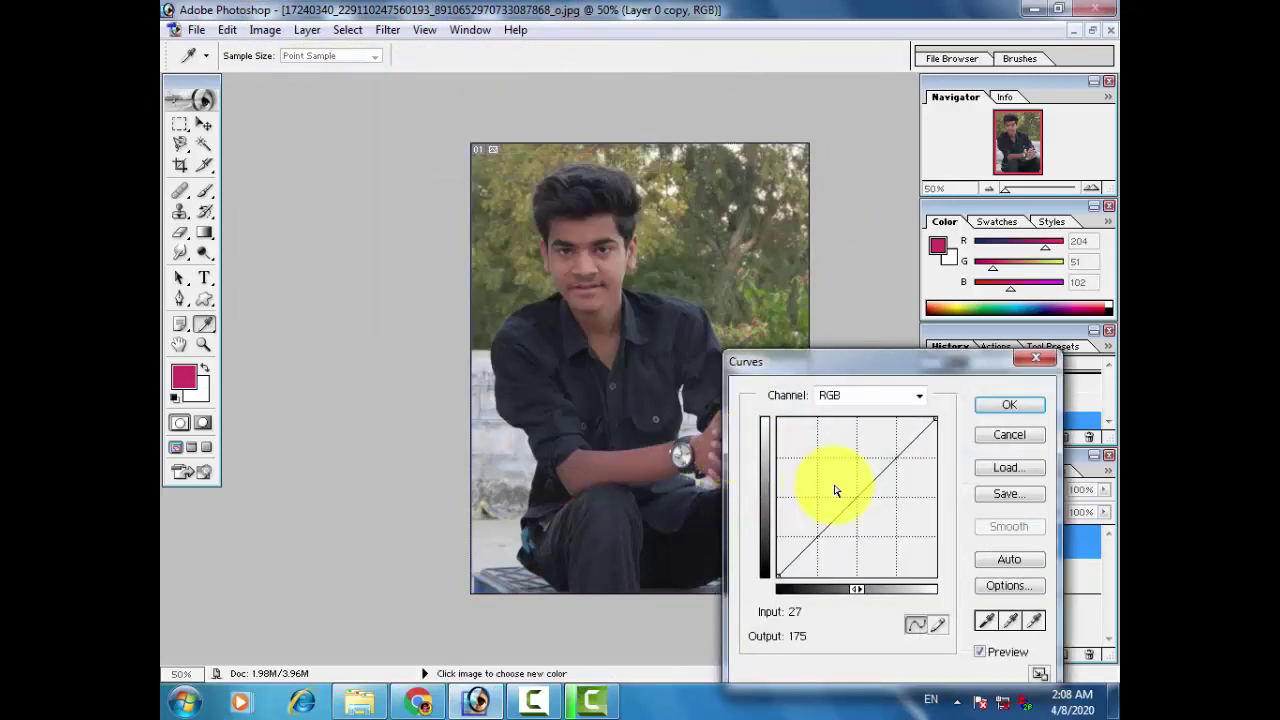
left_click_drag(854, 497, 837, 484)
left_click(1009, 408)
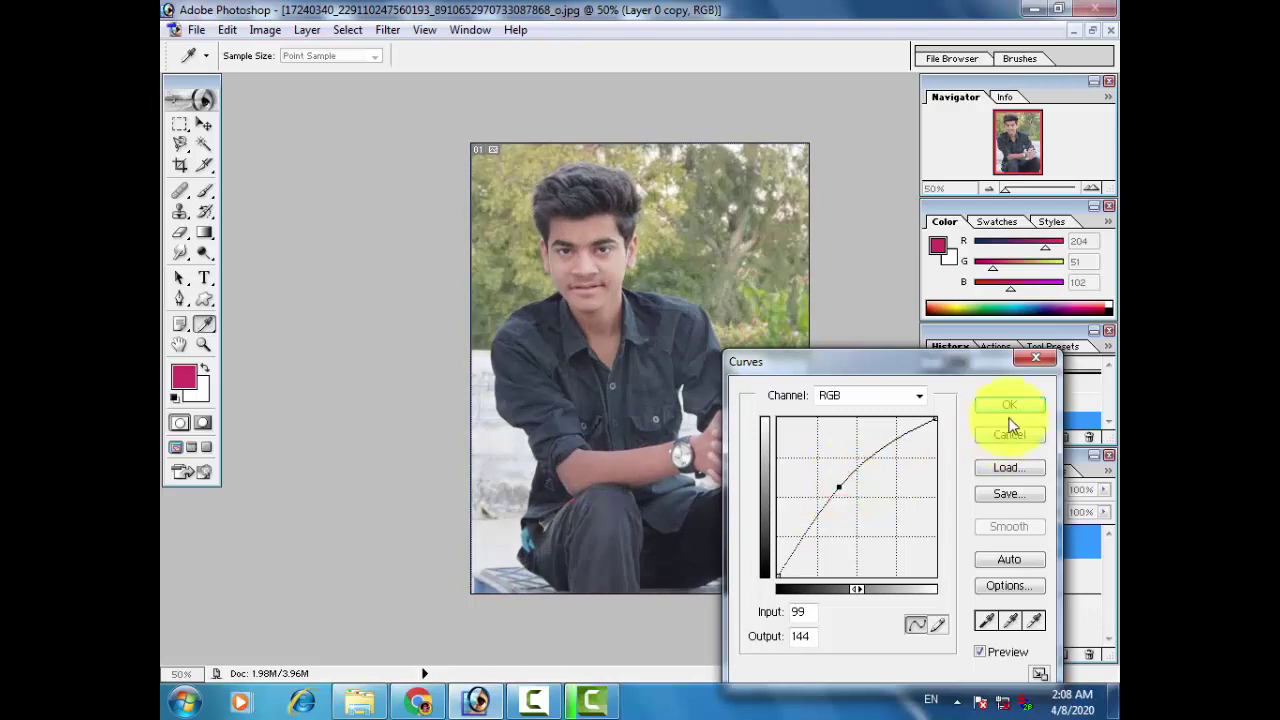
key("e")
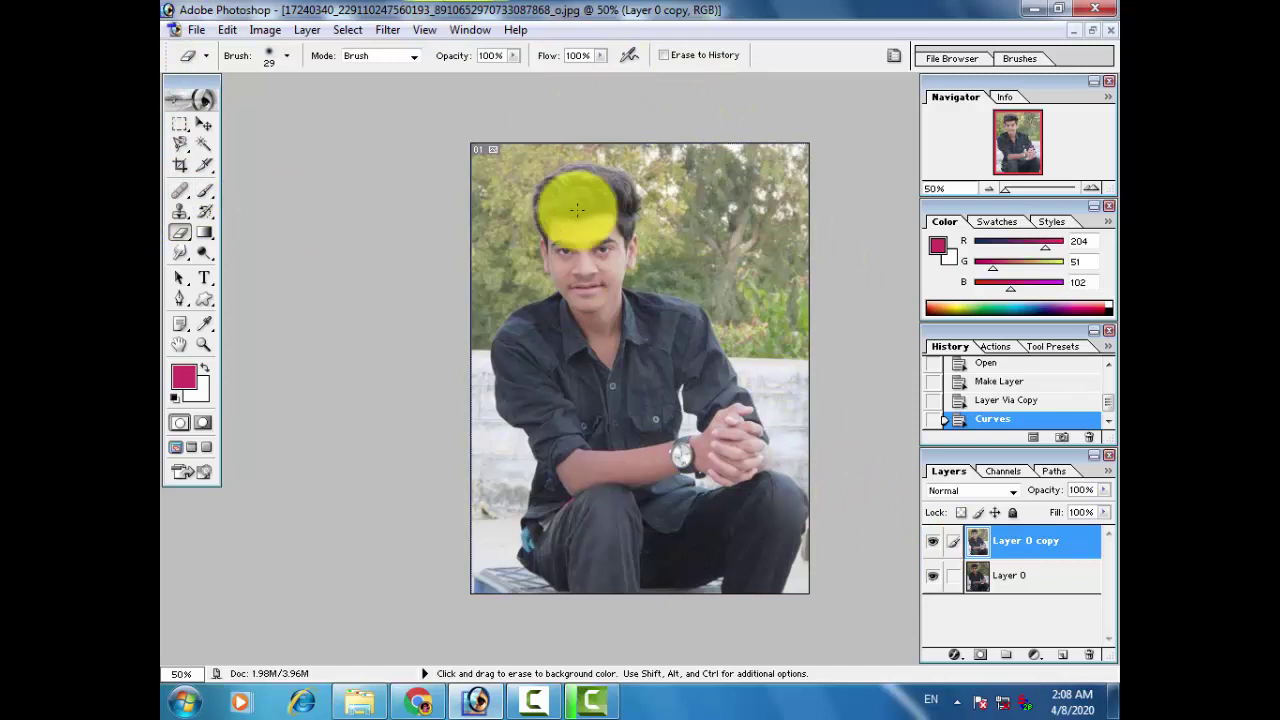
- Duplicate the photo as Layer 0 copy 2 and shift the Greens' hue and saturation
key("i")
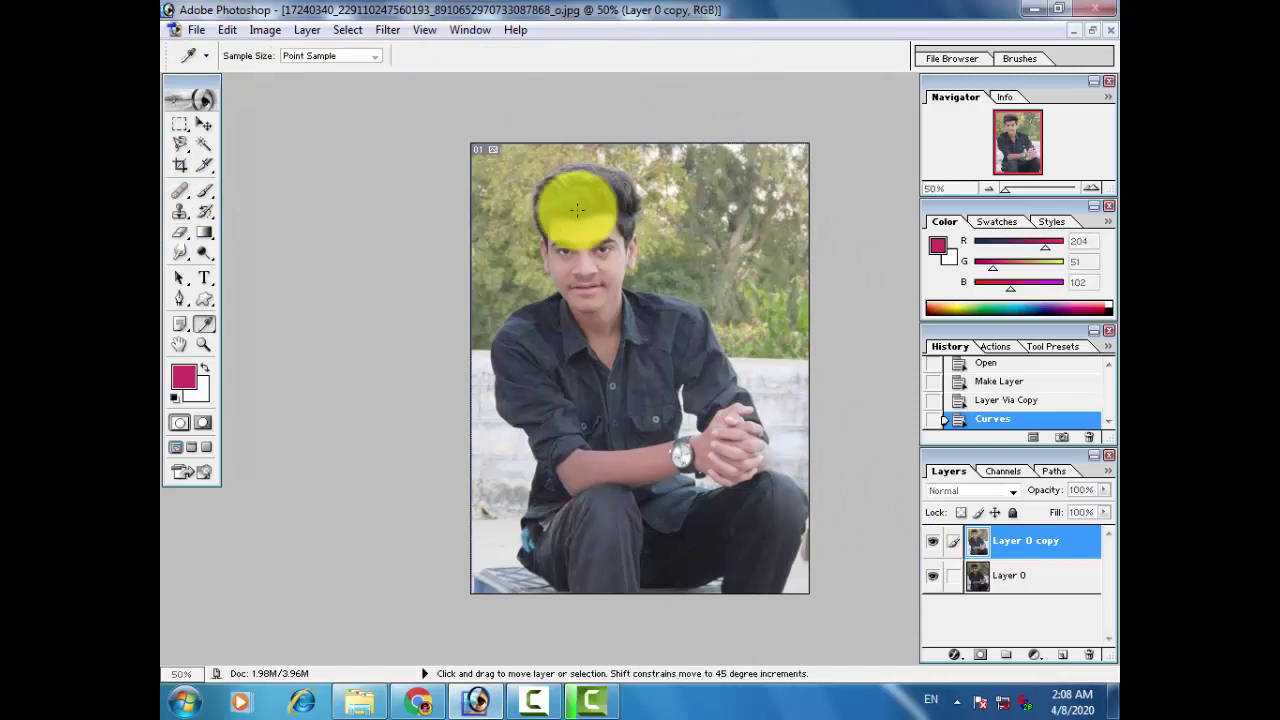
key("ctrl+u")
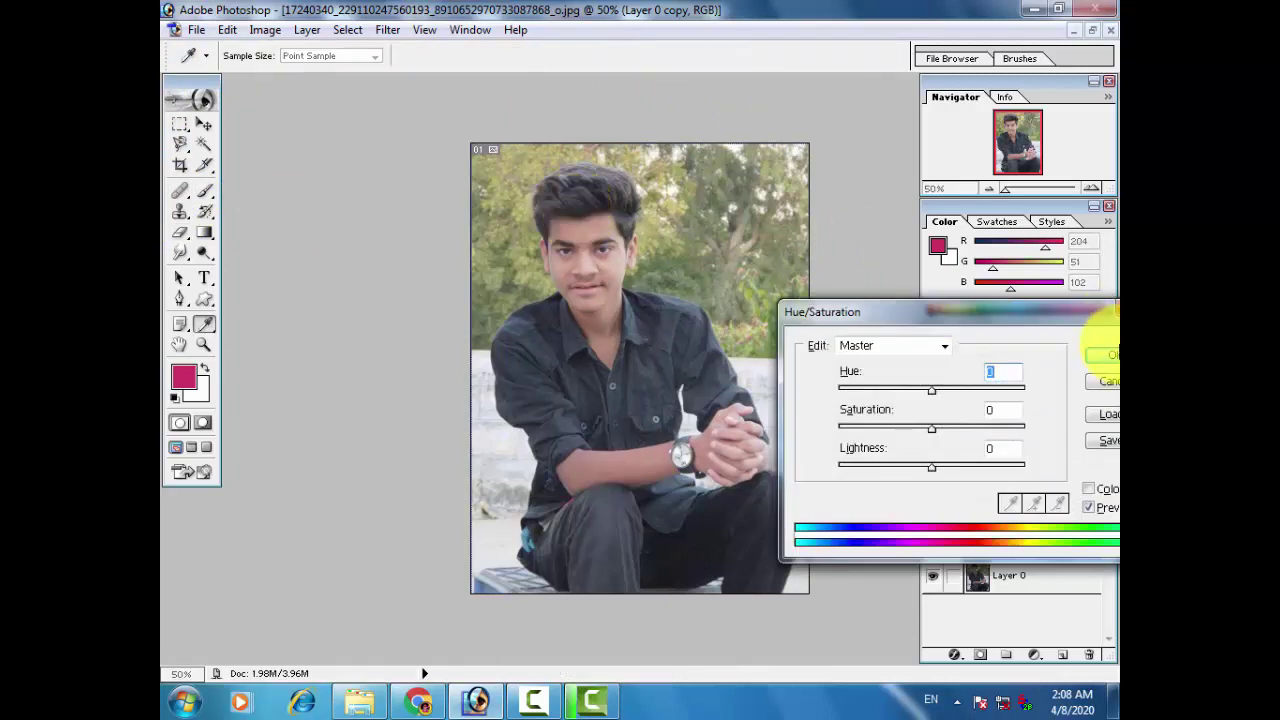
left_click(1108, 384)
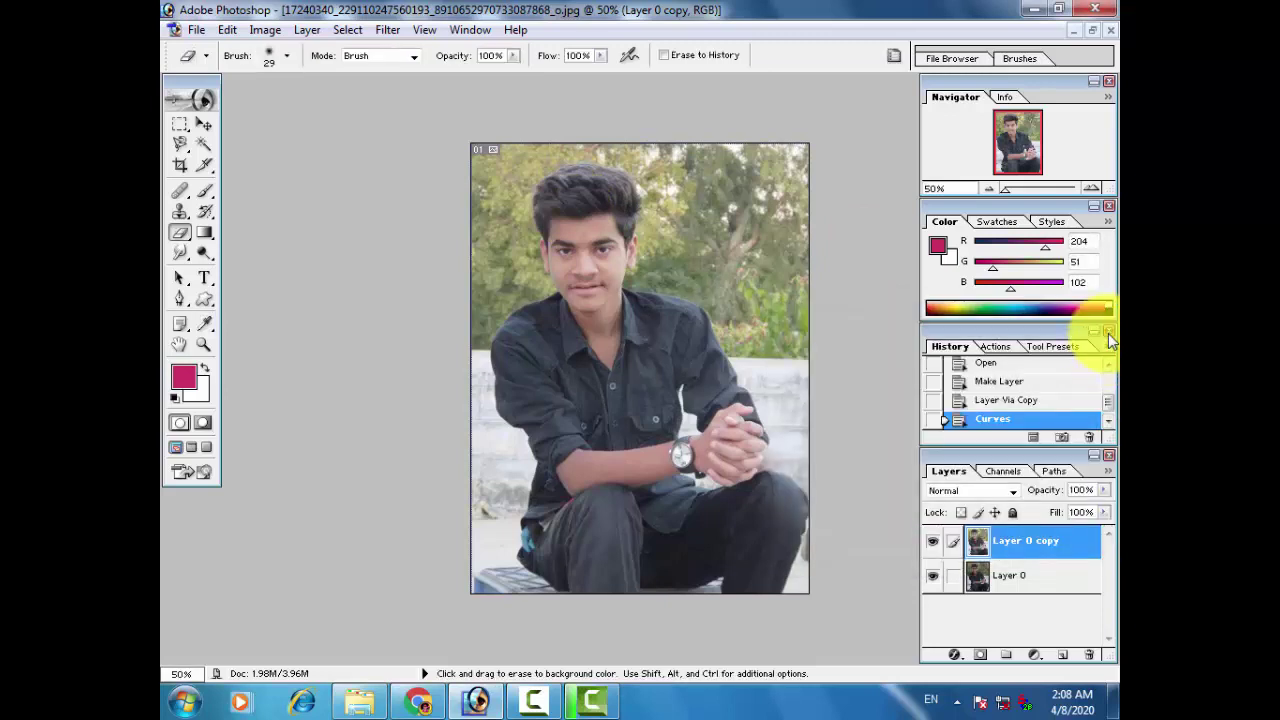
key("ctrl+j")
key("ctrl+u")
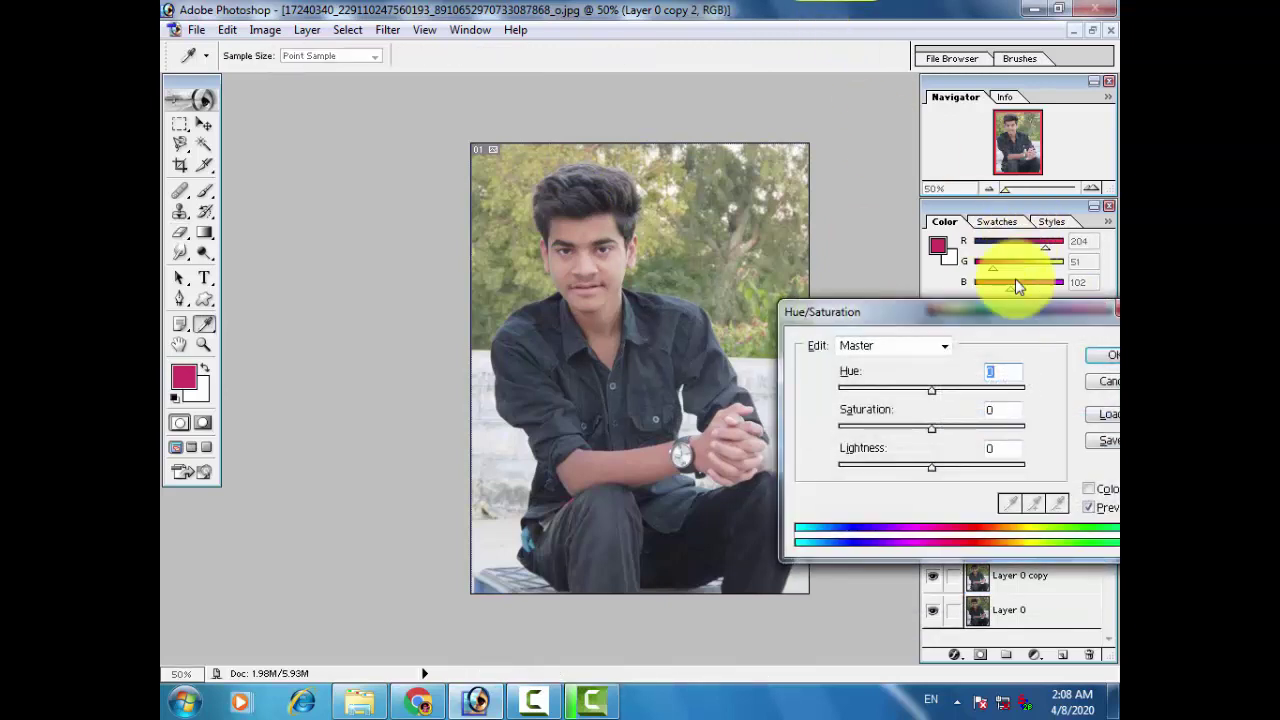
left_click(942, 347)
left_click(886, 409)
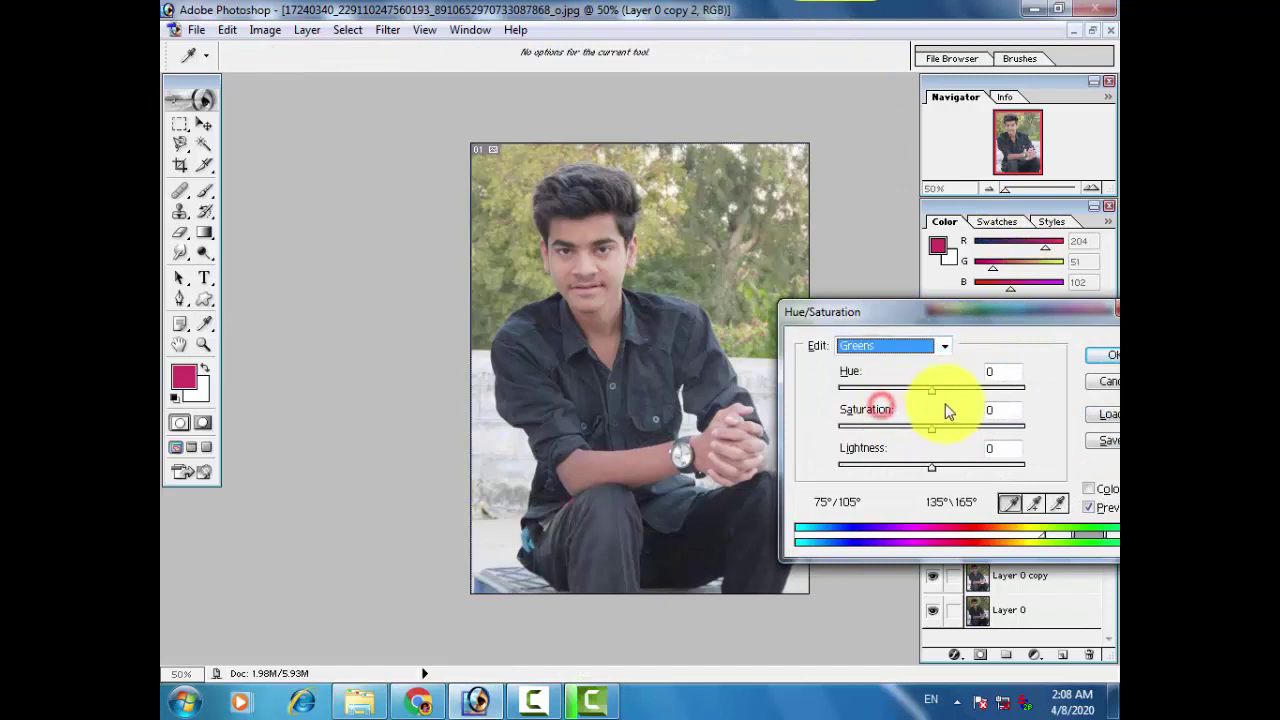
mouse_move(932, 390)
left_mouse_down()
mouse_move(970, 390)
mouse_move(866, 392)
mouse_move(1012, 400)
mouse_move(862, 403)
mouse_move(936, 404)
mouse_move(994, 434)
mouse_move(934, 430)
left_mouse_up()
mouse_move(1012, 443)
left_mouse_down()
mouse_move(1023, 434)
mouse_move(972, 443)
mouse_move(969, 431)
left_mouse_up()
left_click_drag(944, 388, 986, 396)
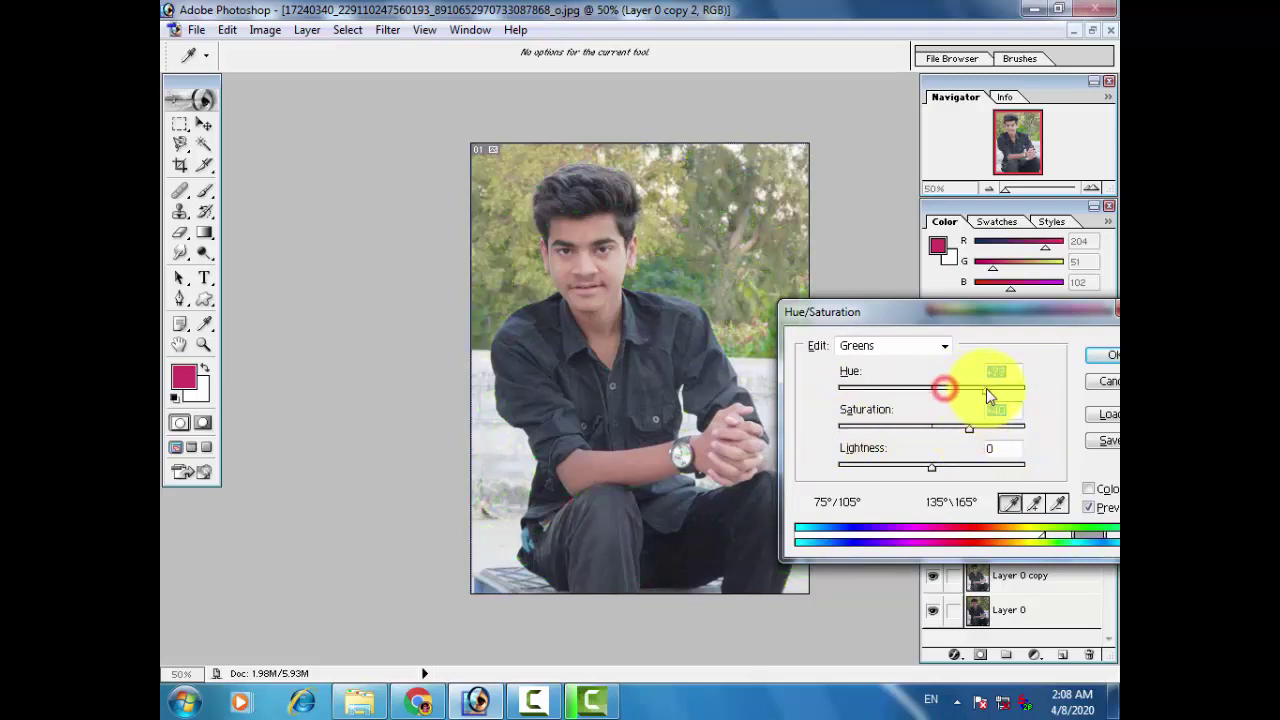
- Set the Yellows to Hue -12 with higher saturation for golden foliage, and apply
left_click(895, 345)
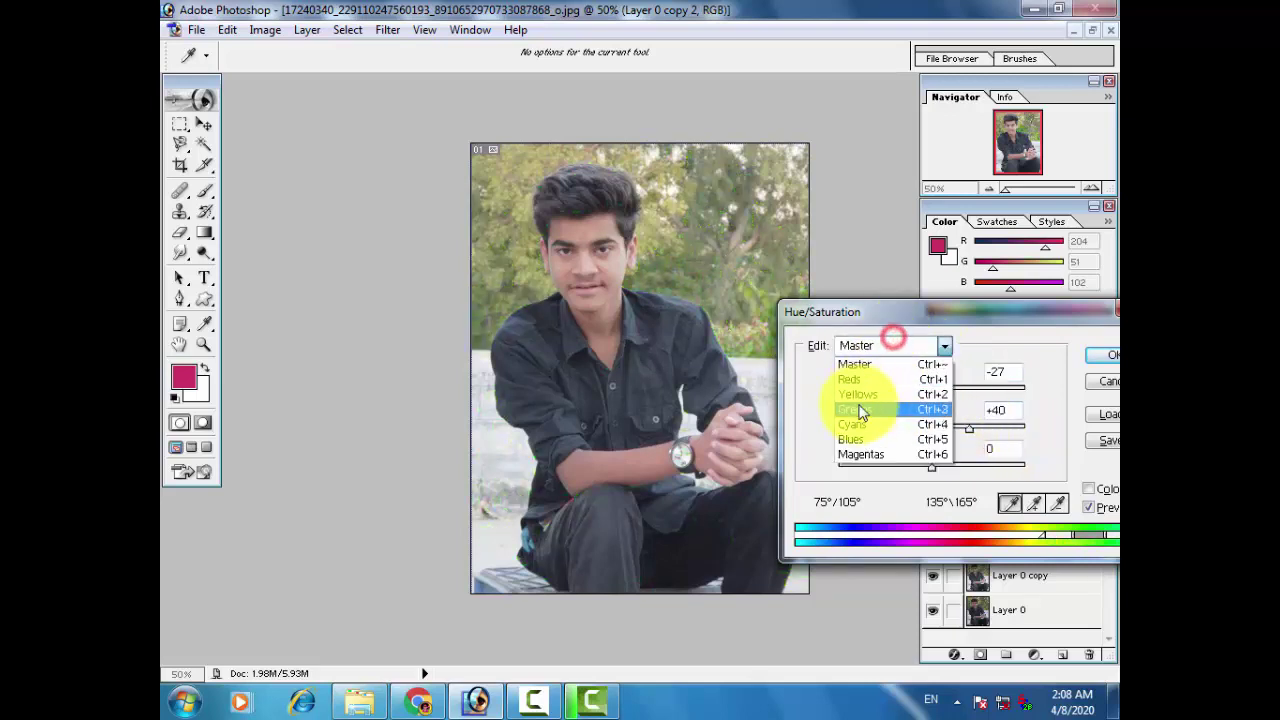
left_click(858, 396)
mouse_move(938, 396)
left_mouse_down()
mouse_move(957, 386)
mouse_move(880, 400)
mouse_move(920, 394)
mouse_move(989, 430)
left_mouse_up()
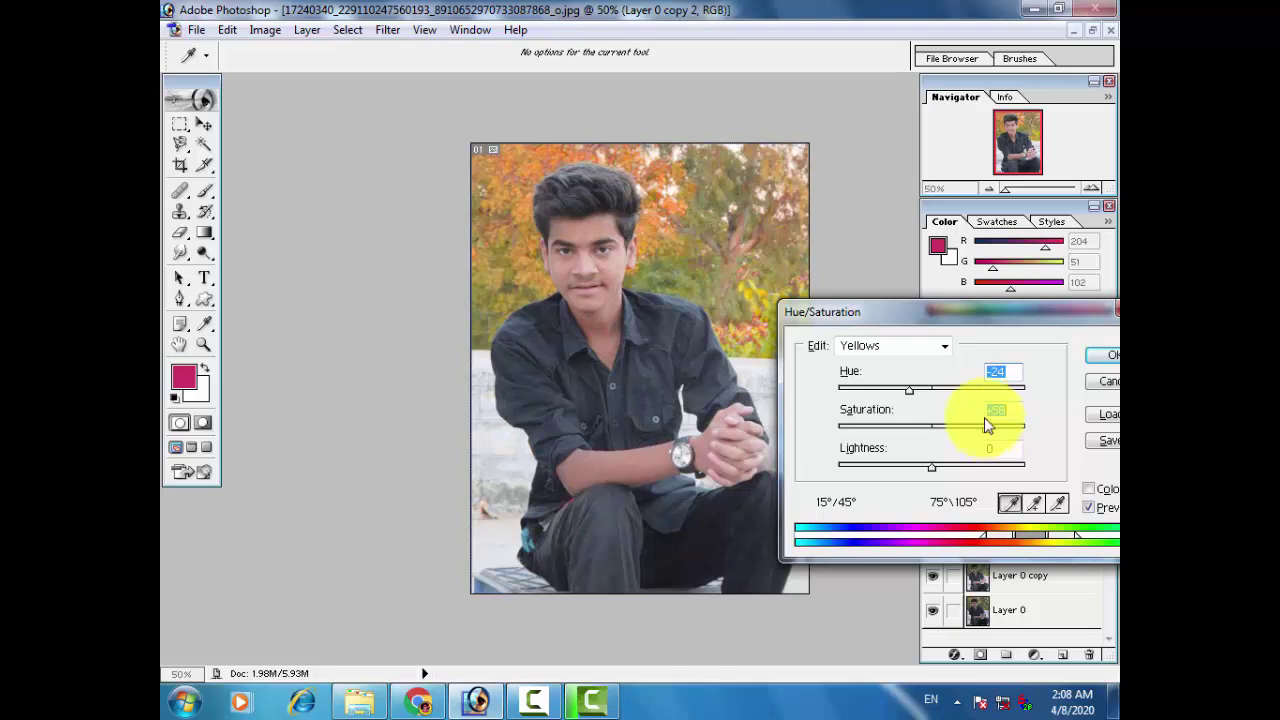
mouse_move(909, 390)
left_mouse_down()
mouse_move(1006, 400)
mouse_move(918, 400)
left_mouse_up()
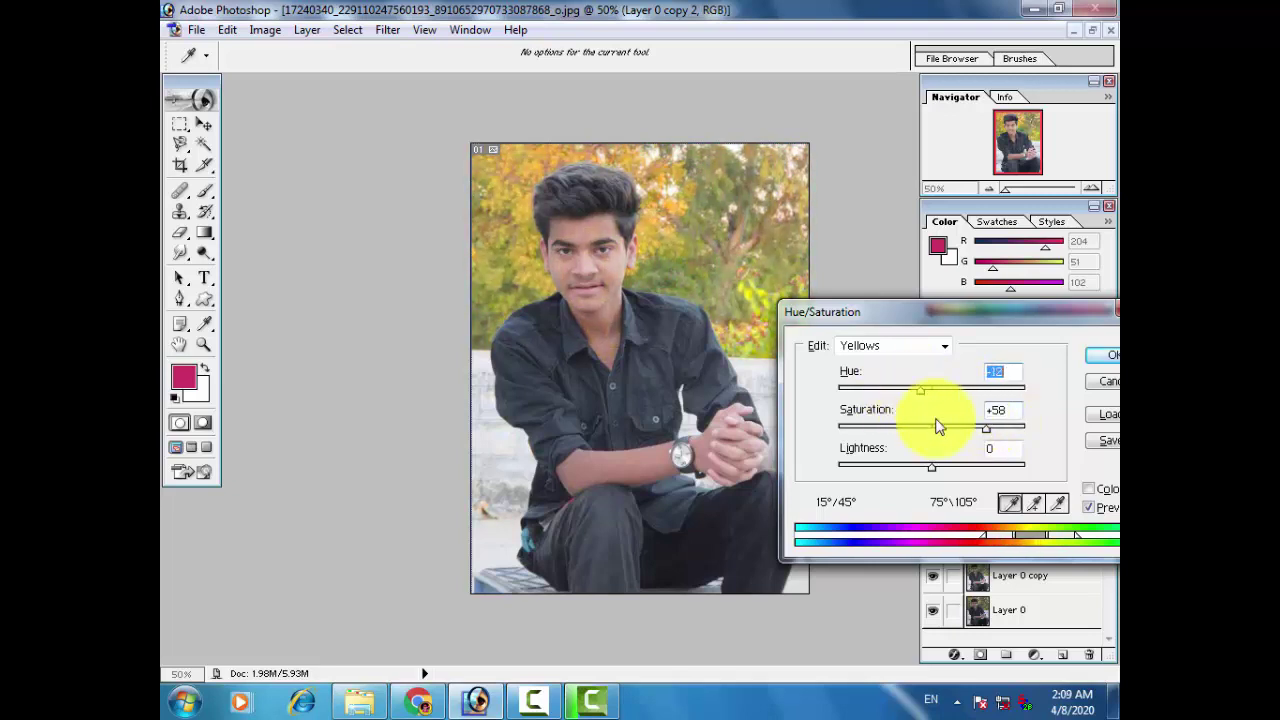
left_click_drag(985, 430, 994, 430)
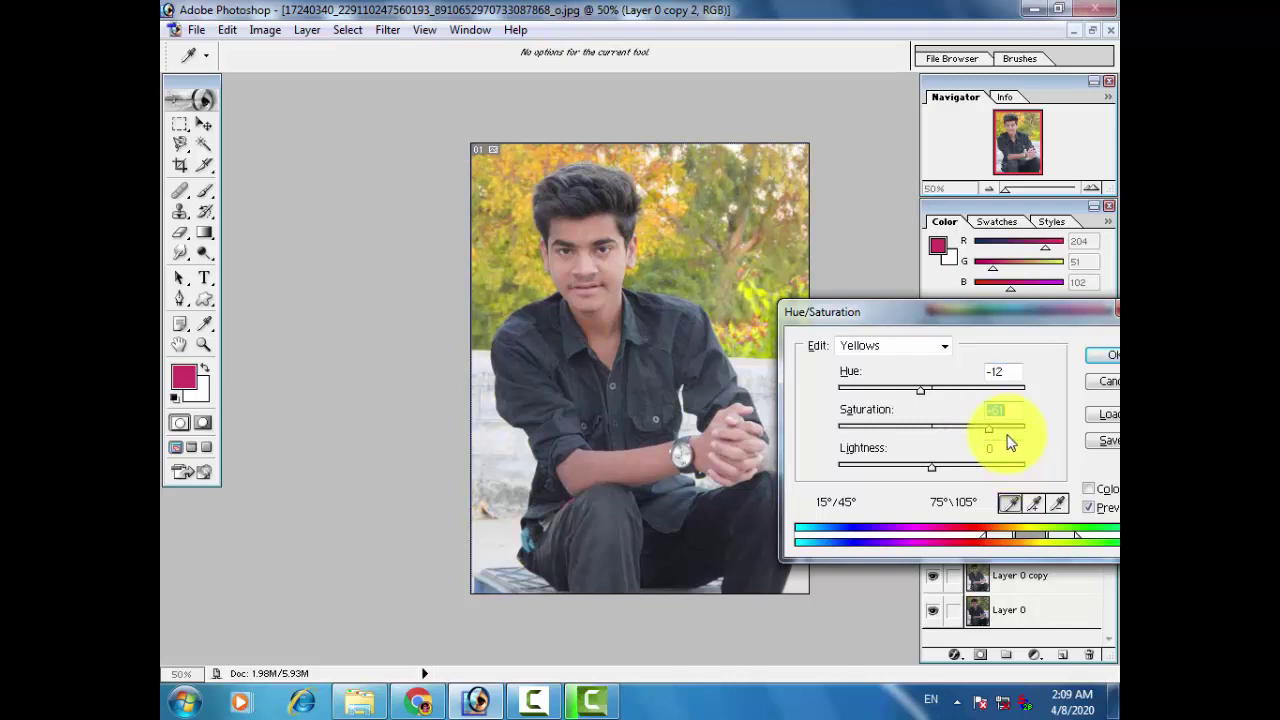
left_click(1113, 357)
- Duplicate to Layer 0 copy 3 and set Master Hue +10, Saturation +26
key("e")
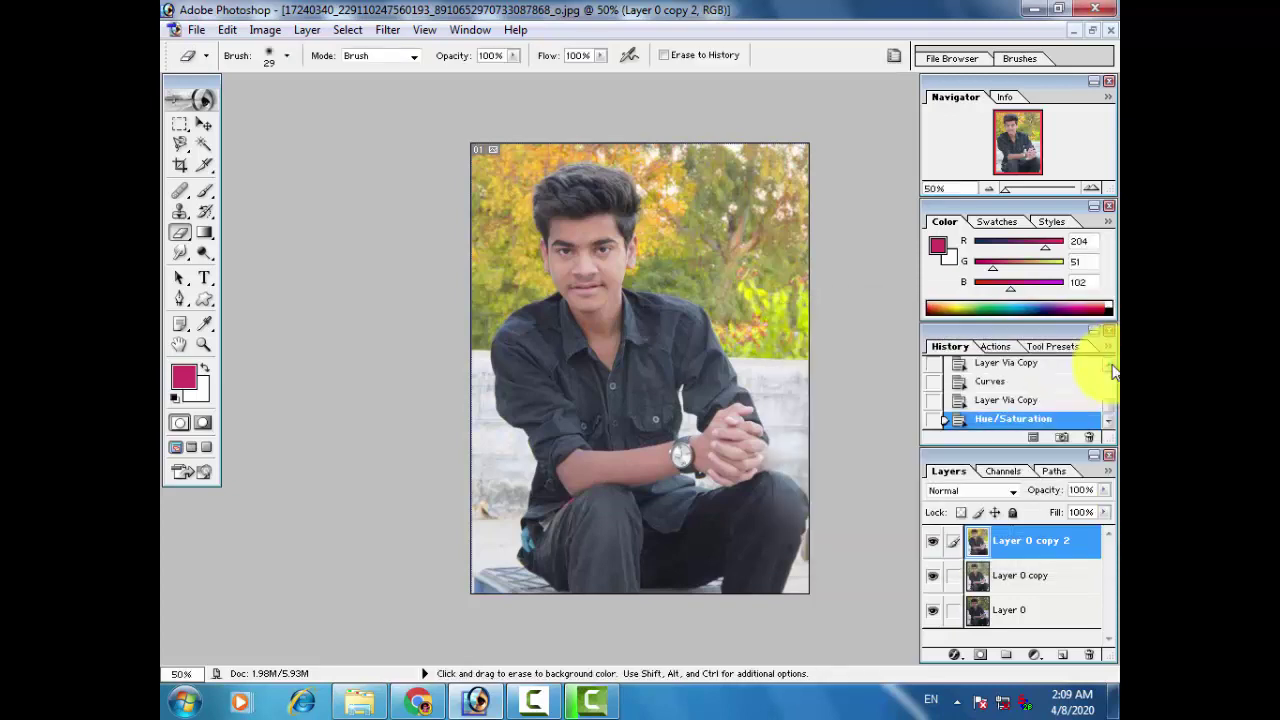
key("ctrl+j")
key("i")
key("ctrl+u")
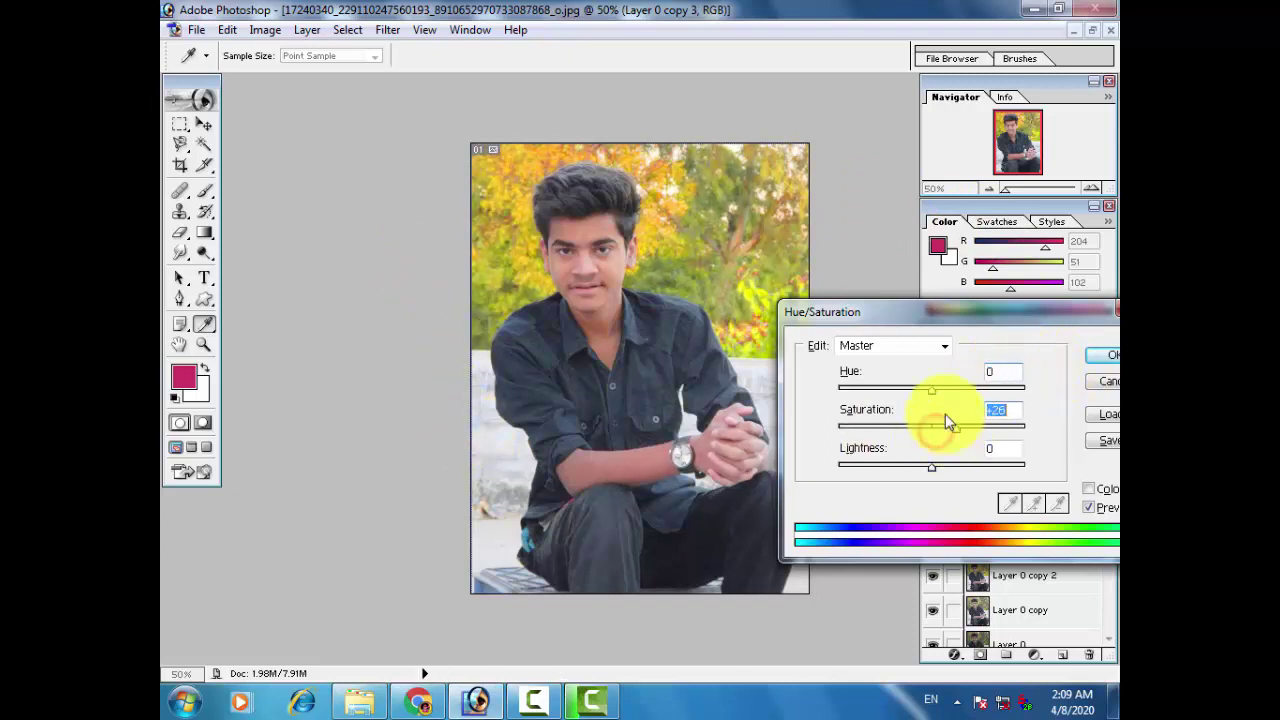
left_click_drag(938, 393, 926, 393)
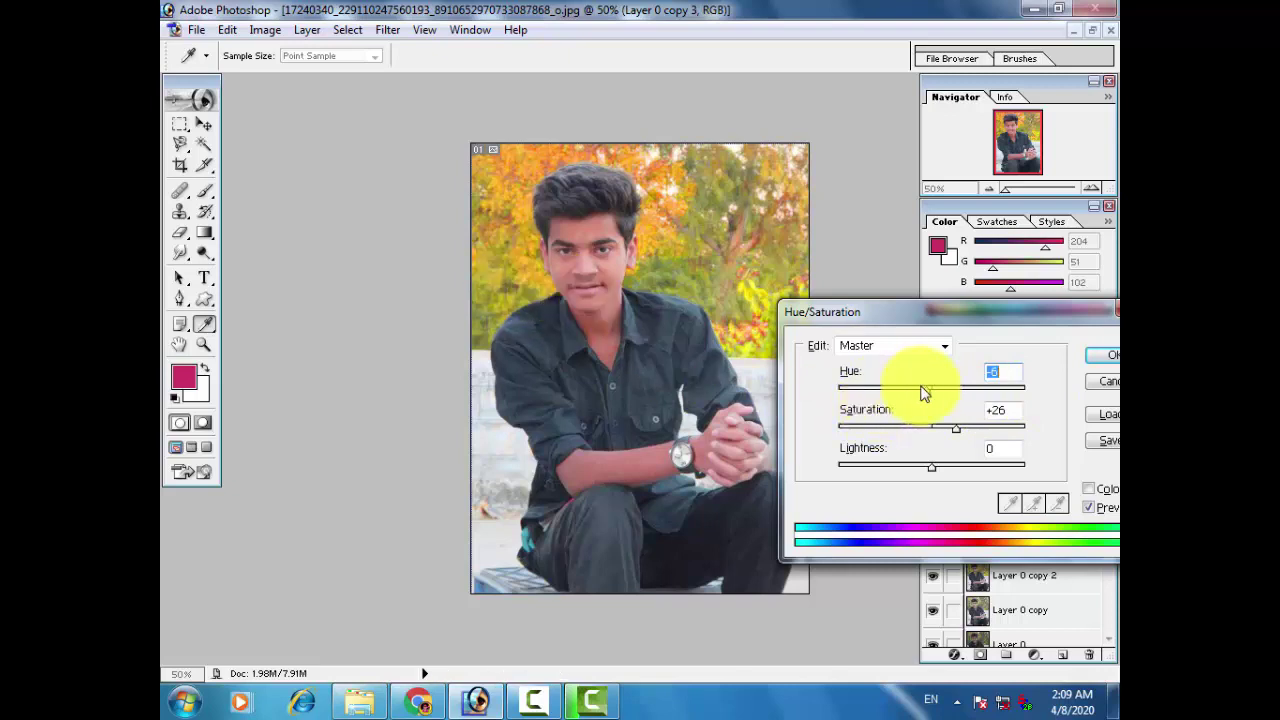
mouse_move(925, 389)
left_mouse_down()
mouse_move(948, 393)
mouse_move(950, 408)
left_mouse_up()
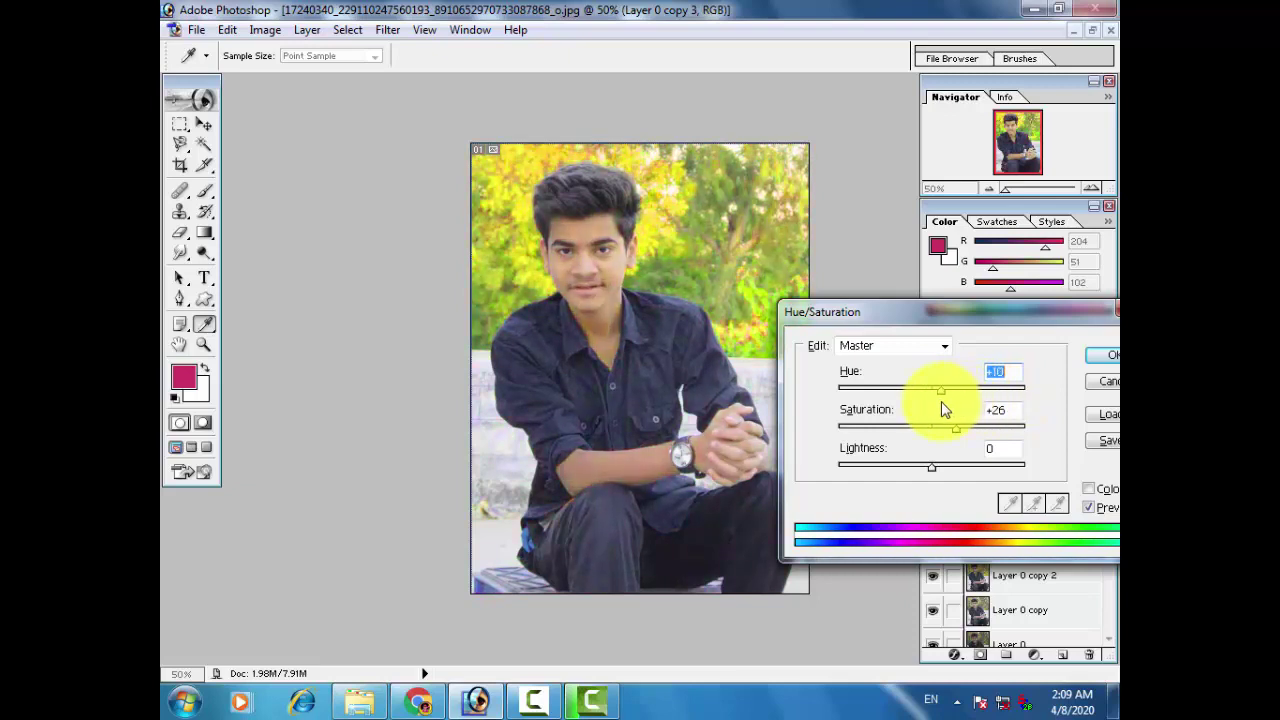
left_click(1106, 357)
left_click(180, 232)
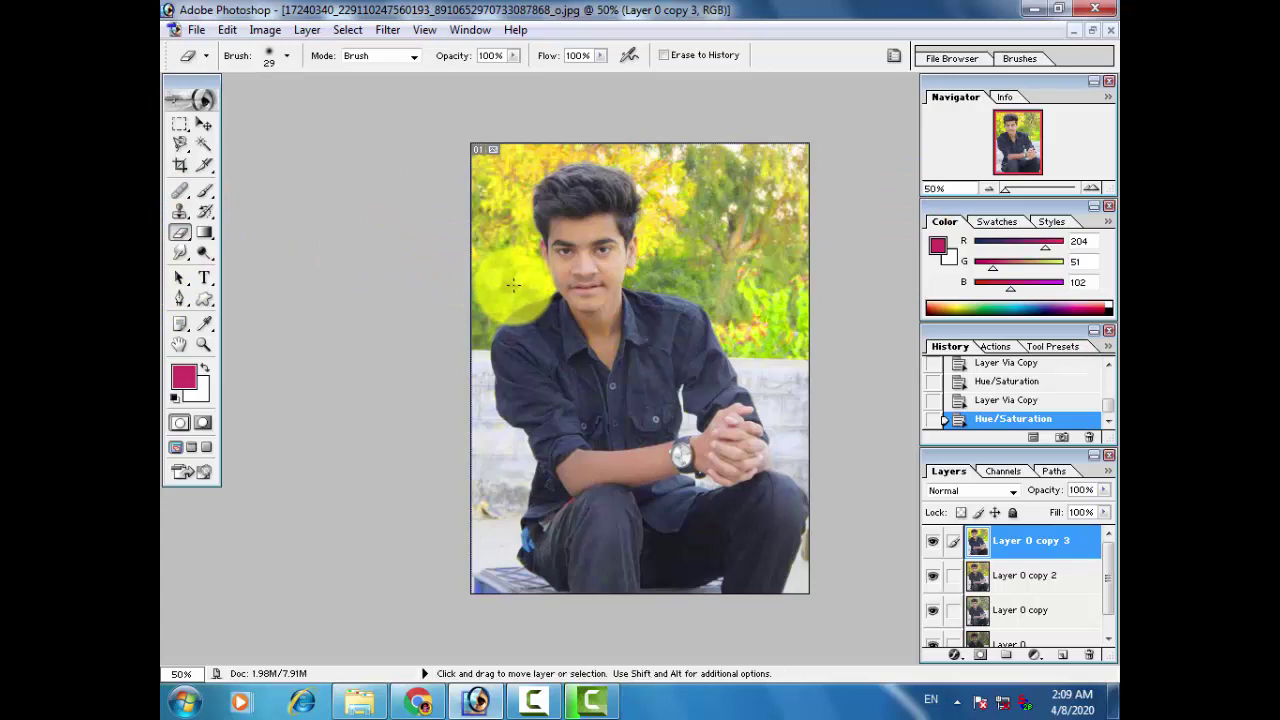
- At 200% zoom, erase Layer 0 copy 3 over forehead, temple and cheek with an 88 px eraser
key("ctrl+plus")
key("ctrl+plus")
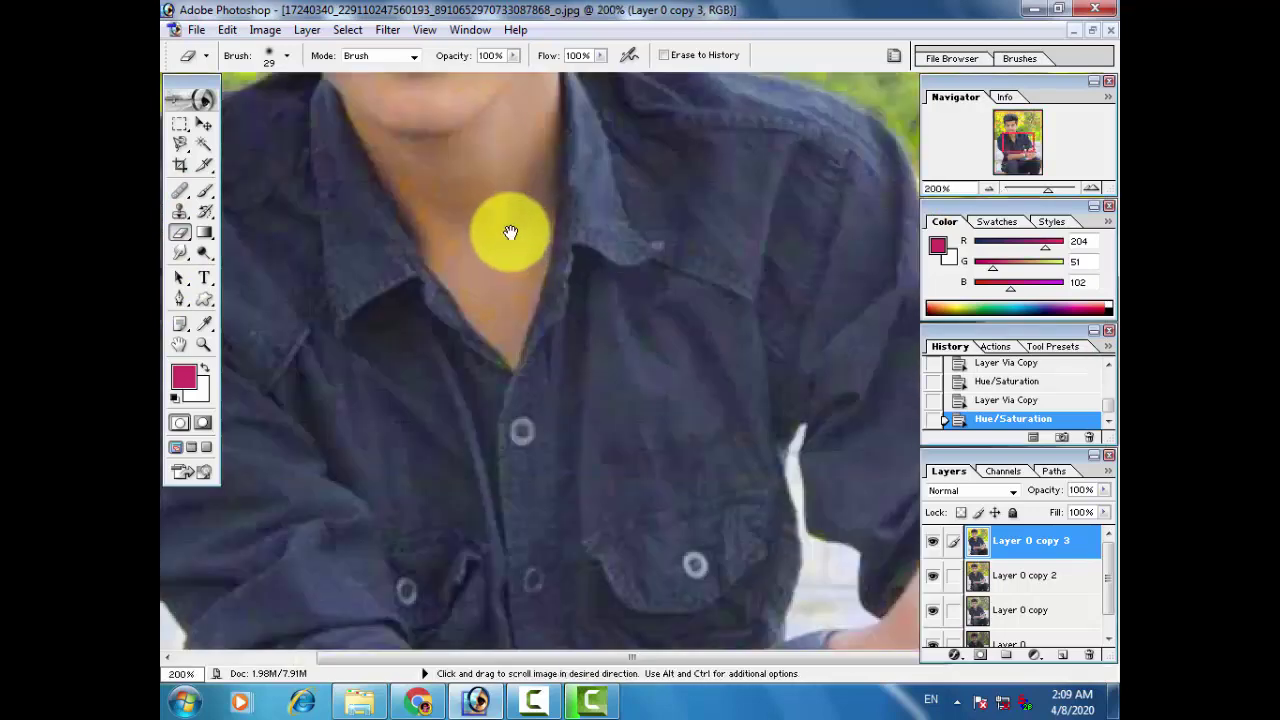
scroll(506, 294, "up", 2)
scroll(457, 223, "up", 2)
scroll(472, 257, "up", 4)
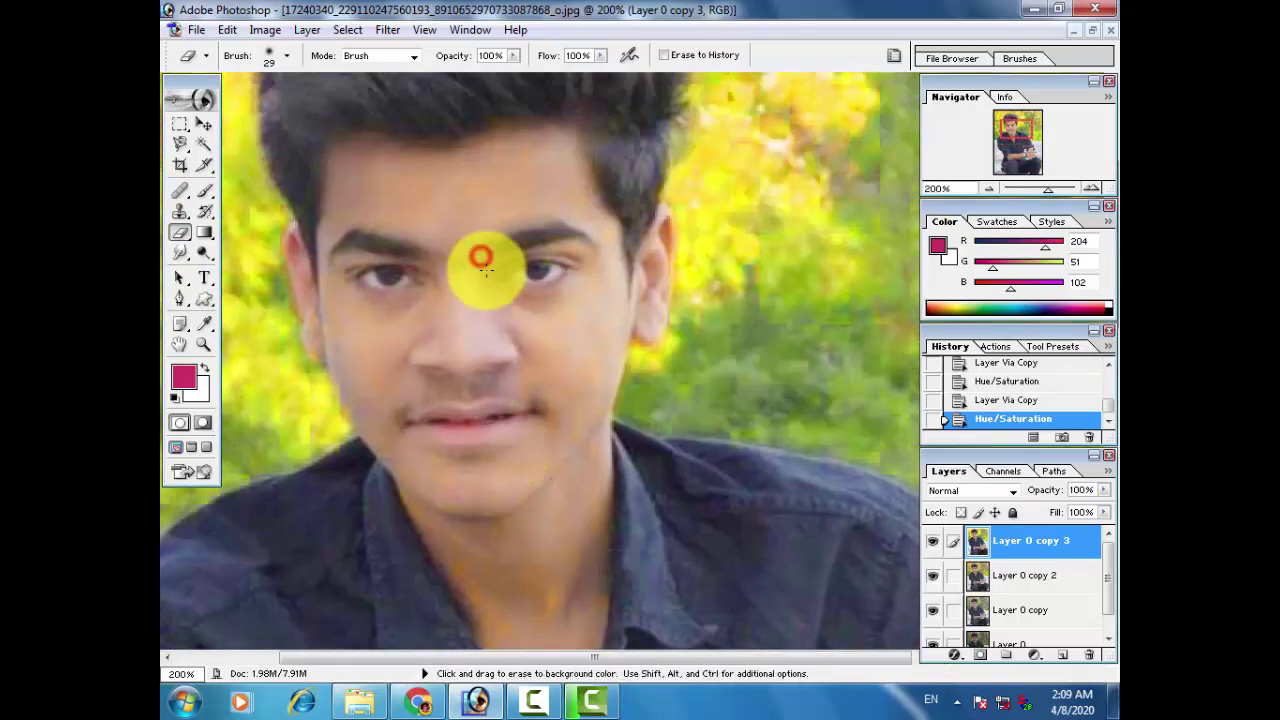
right_click(483, 263)
left_click_drag(505, 298, 529, 297)
left_click(459, 155)
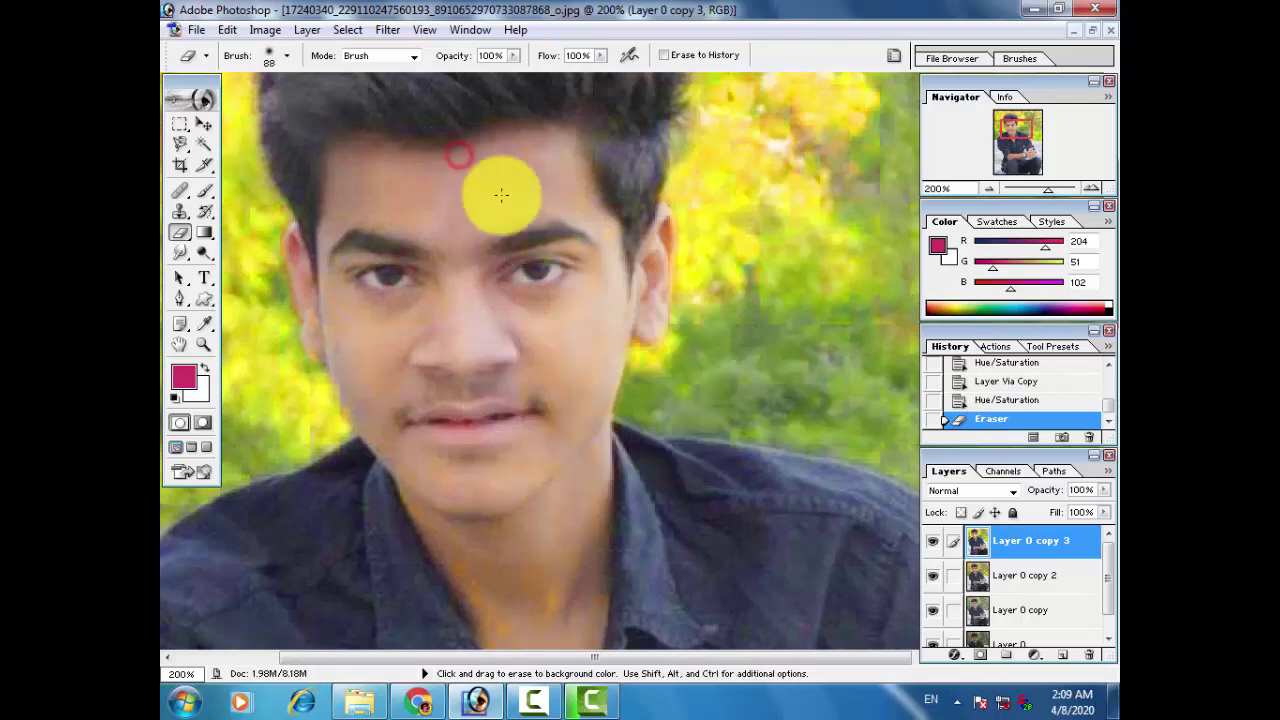
left_click(608, 212)
left_click(565, 198)
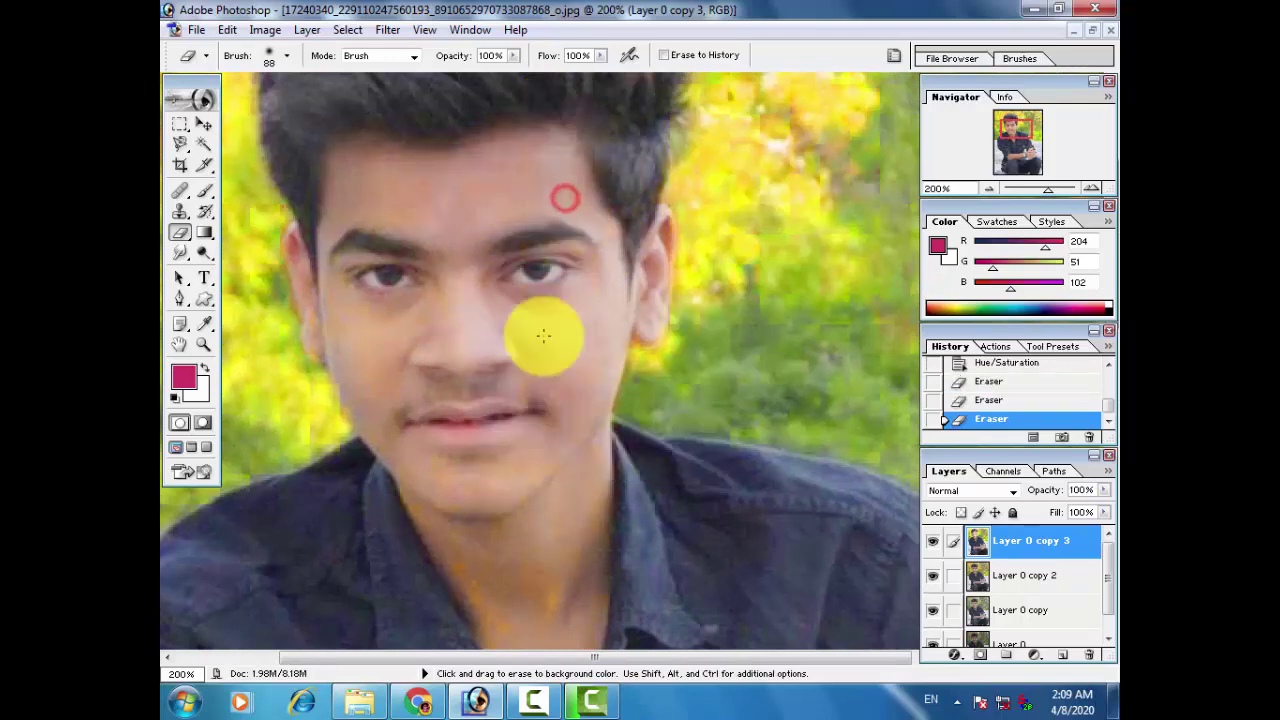
left_click(550, 369)
left_click(377, 183)
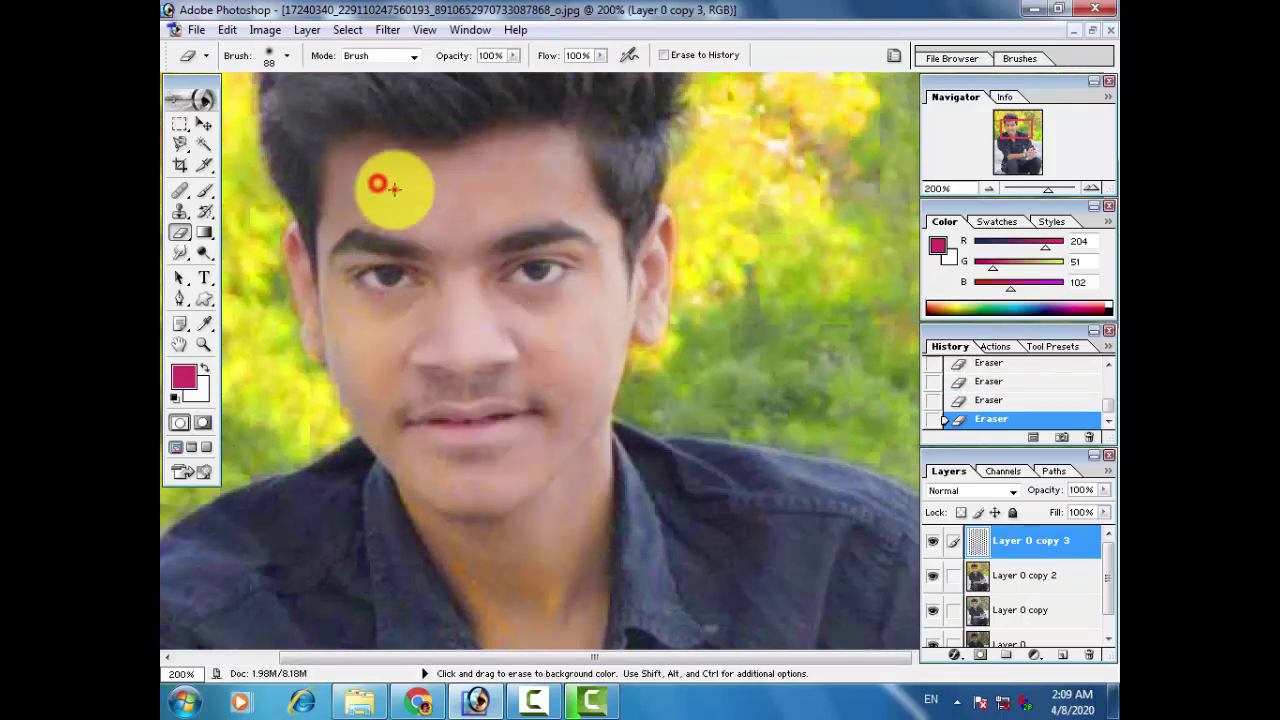
left_click(420, 172)
- Erase more of the upper forehead and shirt collar, then enlarge the eraser to 241 px
right_click(410, 221)
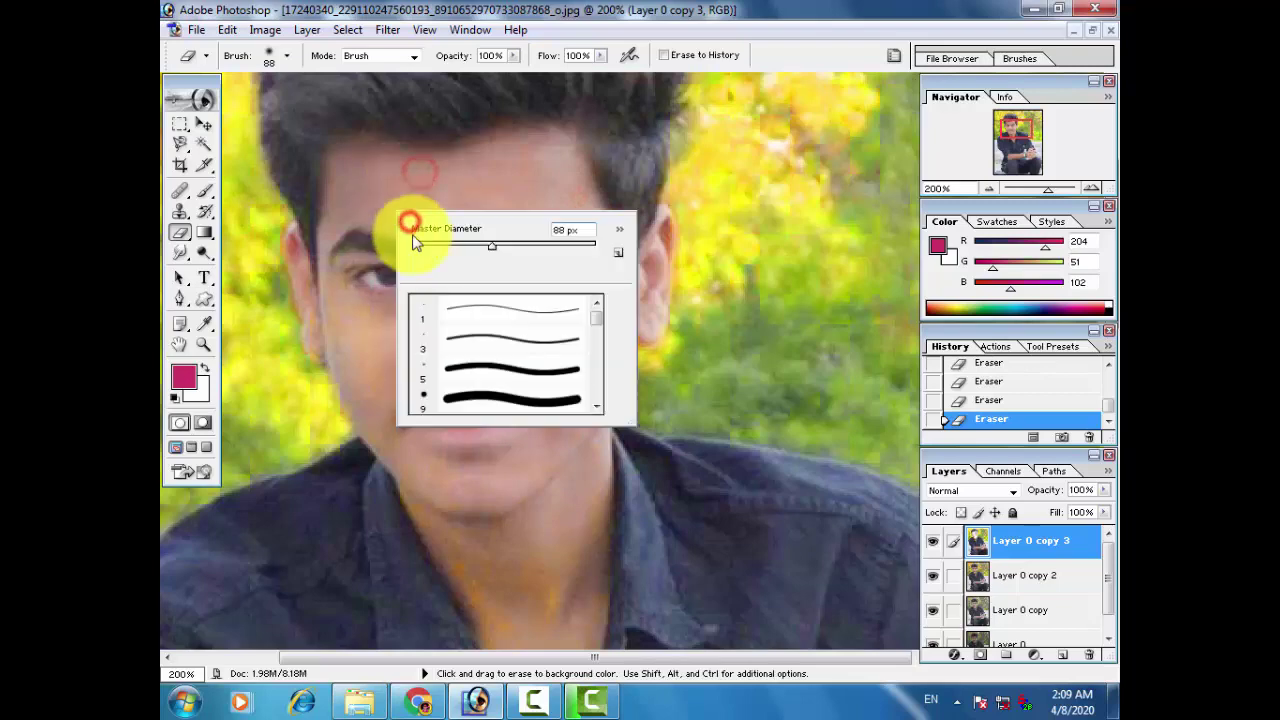
left_click(495, 140)
left_click(527, 161)
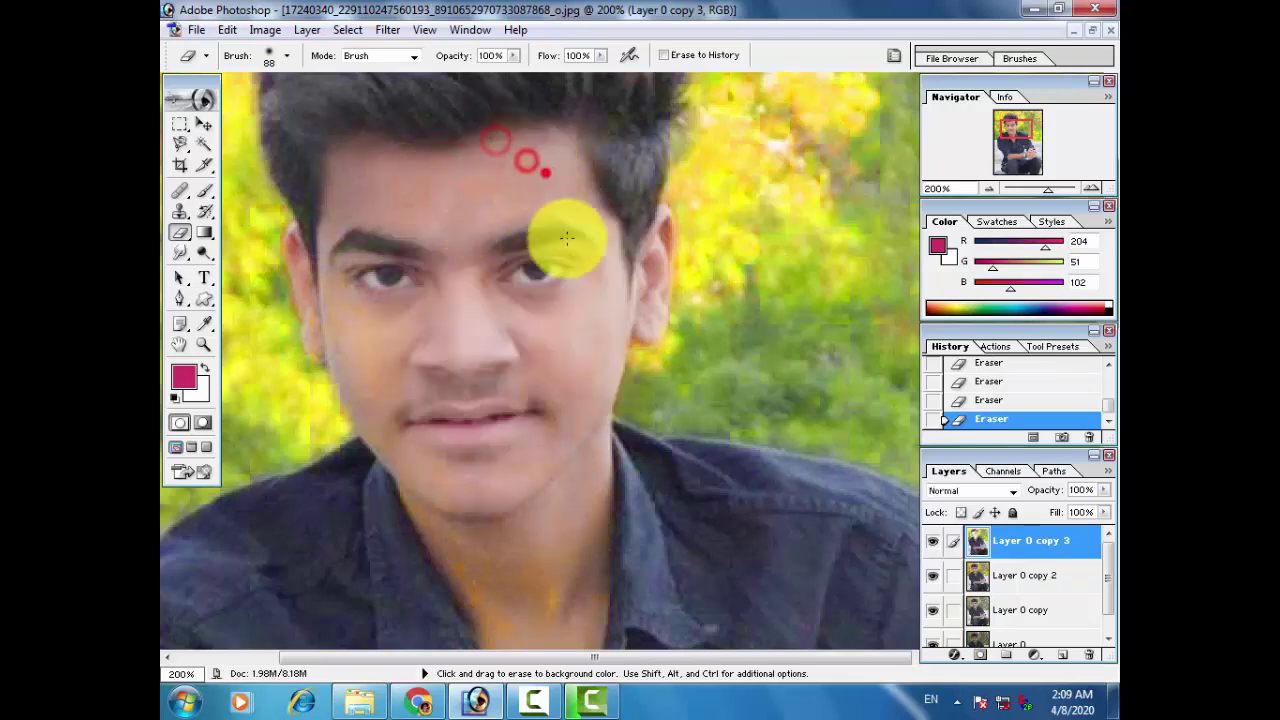
scroll(443, 451, "down", 5)
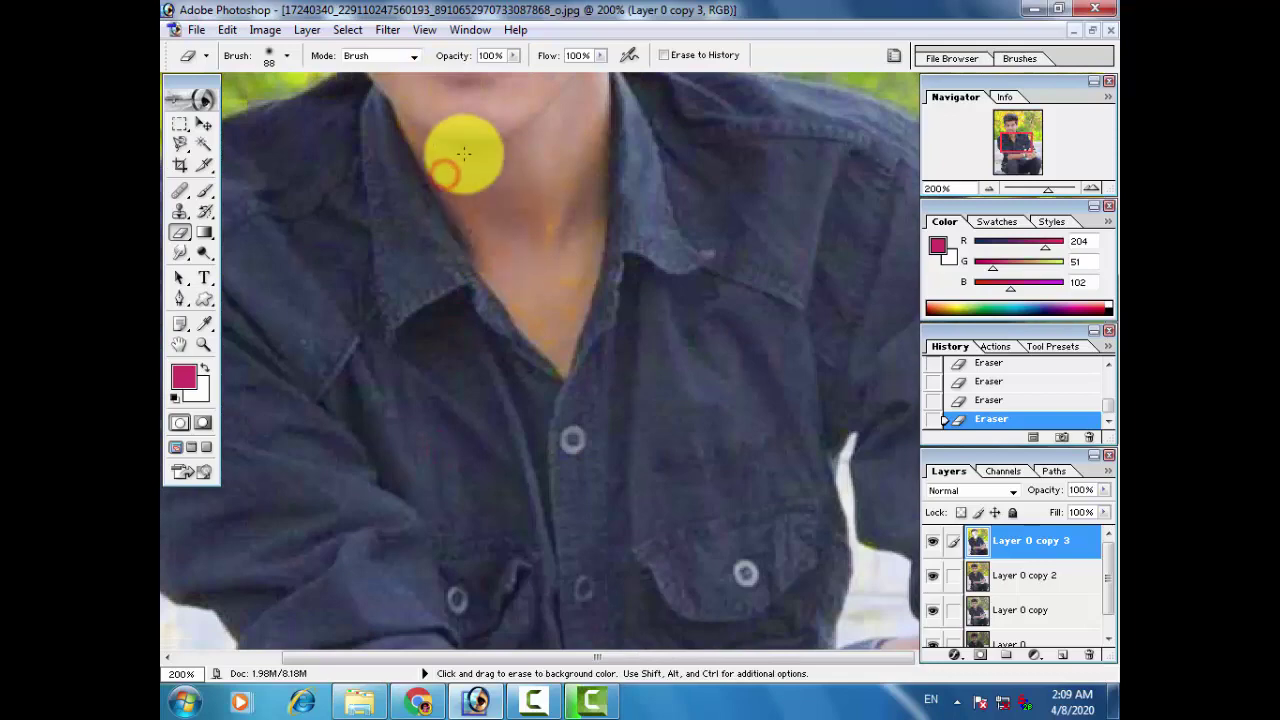
left_click(453, 193)
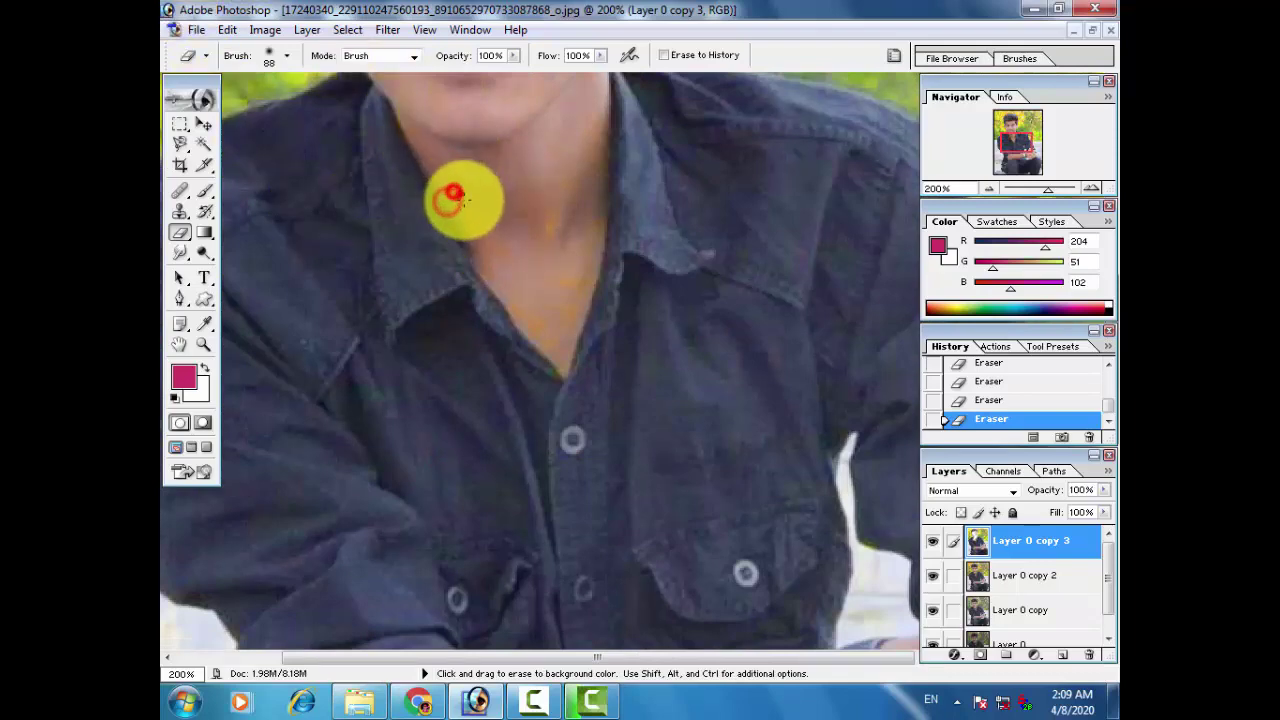
right_click(457, 193)
left_click(489, 177)
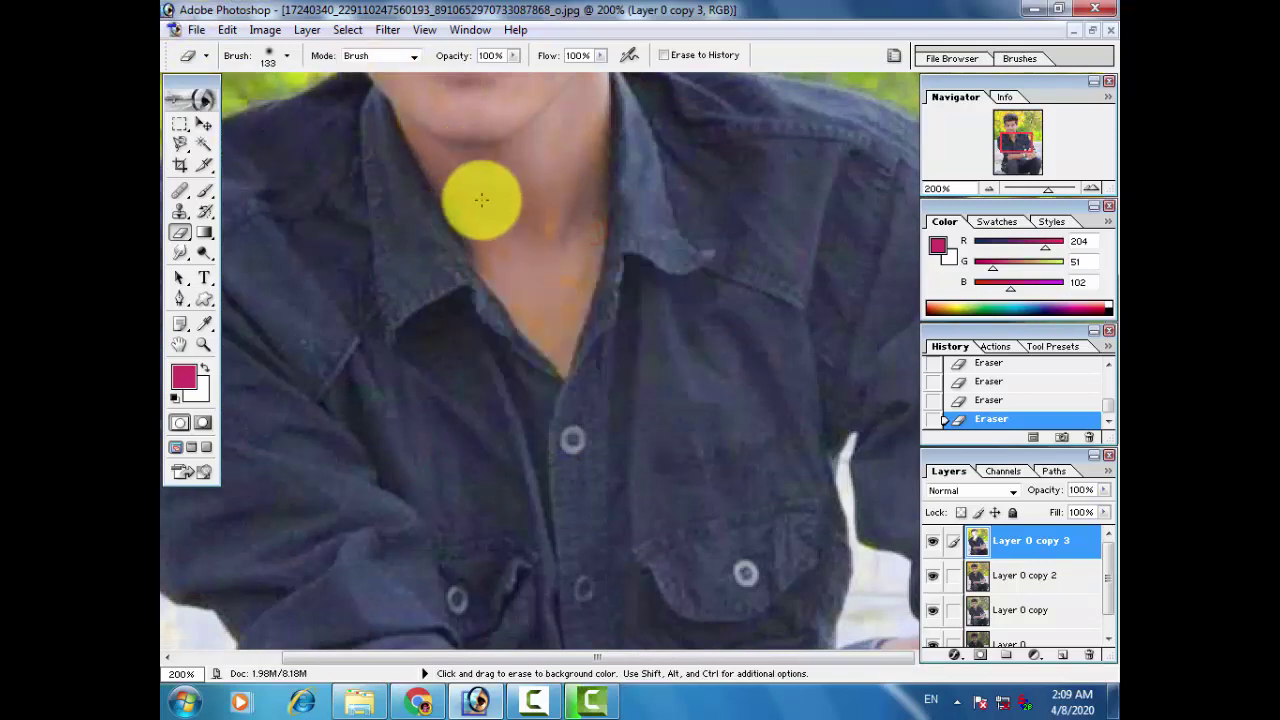
right_click(480, 194)
left_click(638, 224)
left_click(457, 205)
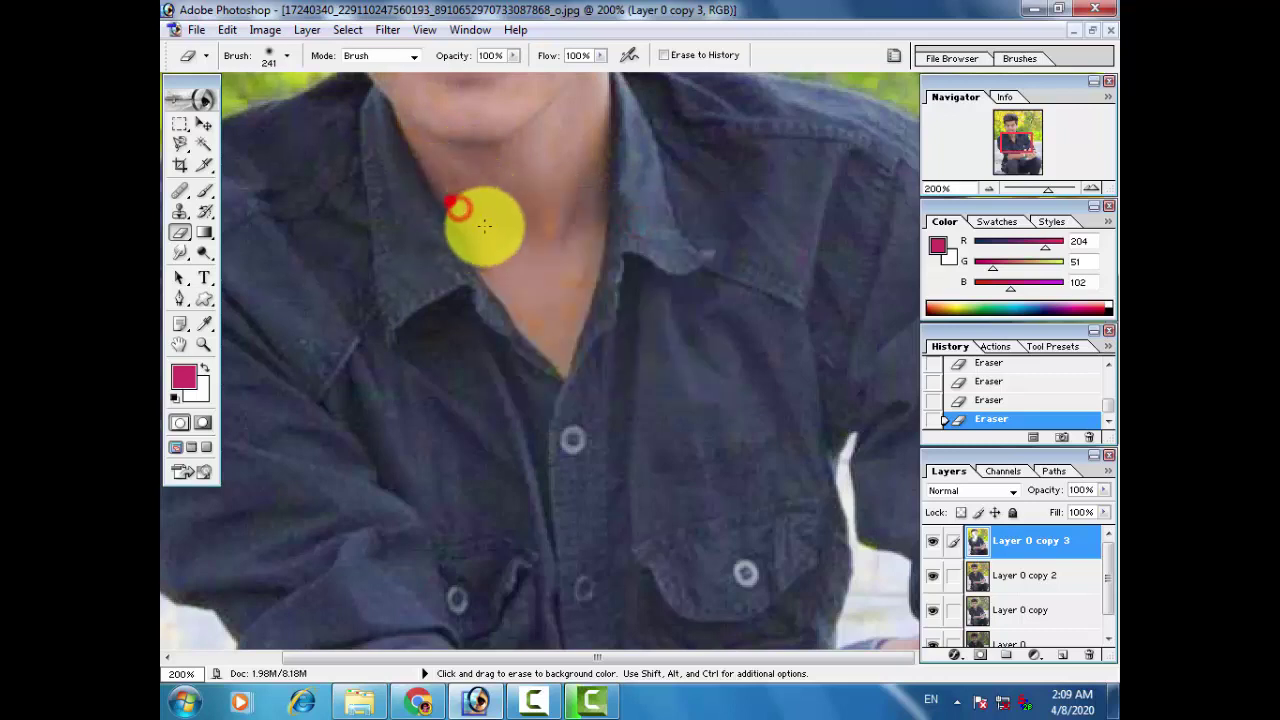
- On Layer 0 copy 2, erase over the face with an 82 px eraser
left_click(980, 580)
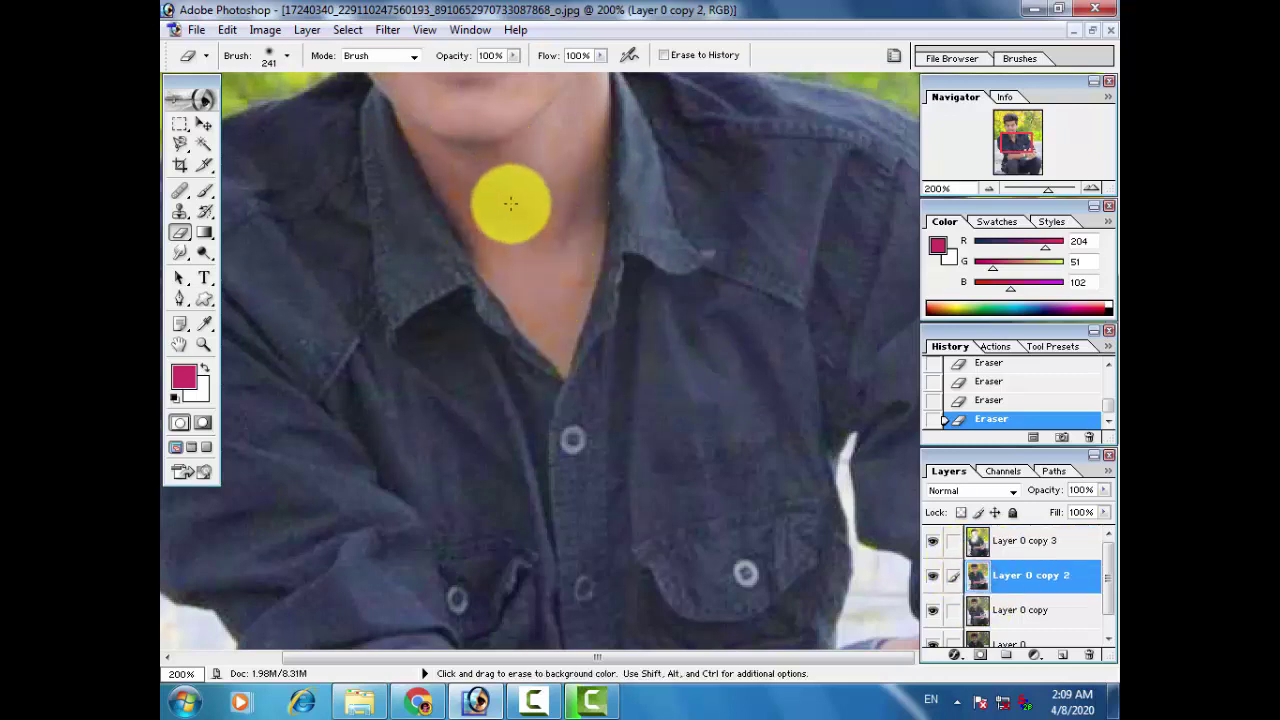
right_click(497, 203)
left_click_drag(577, 230, 574, 231)
left_click(509, 163)
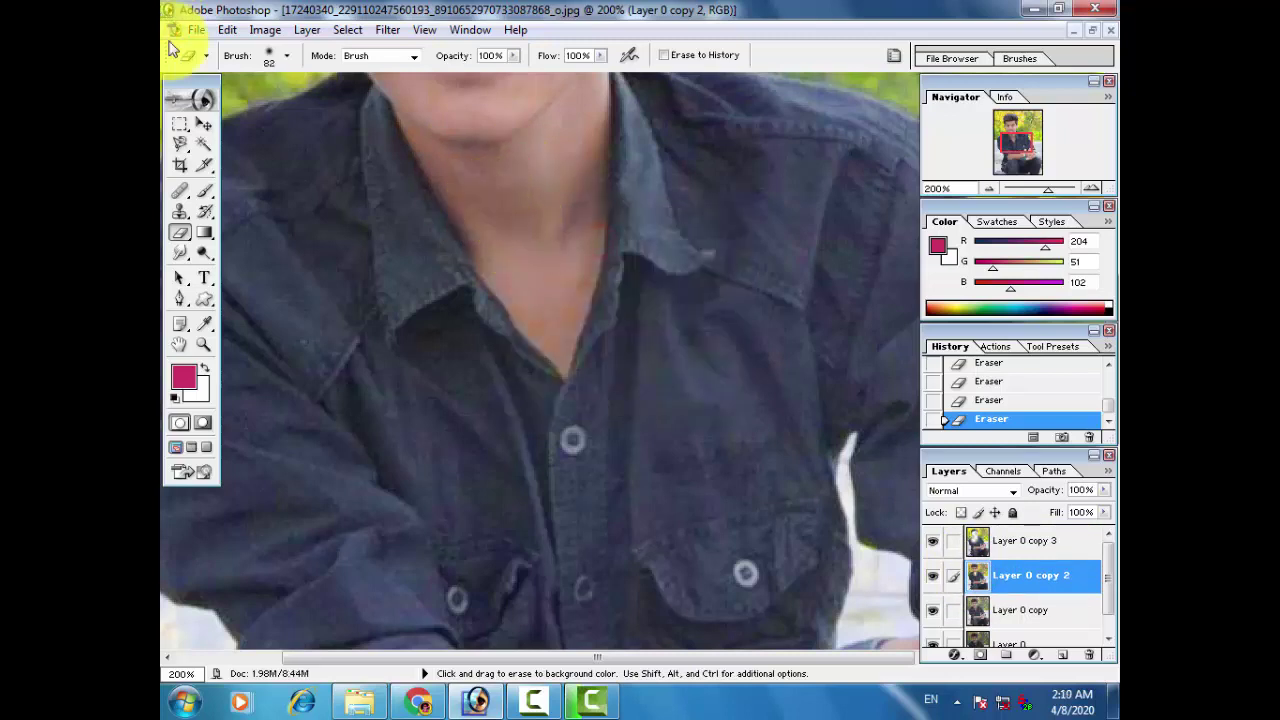
key("space")
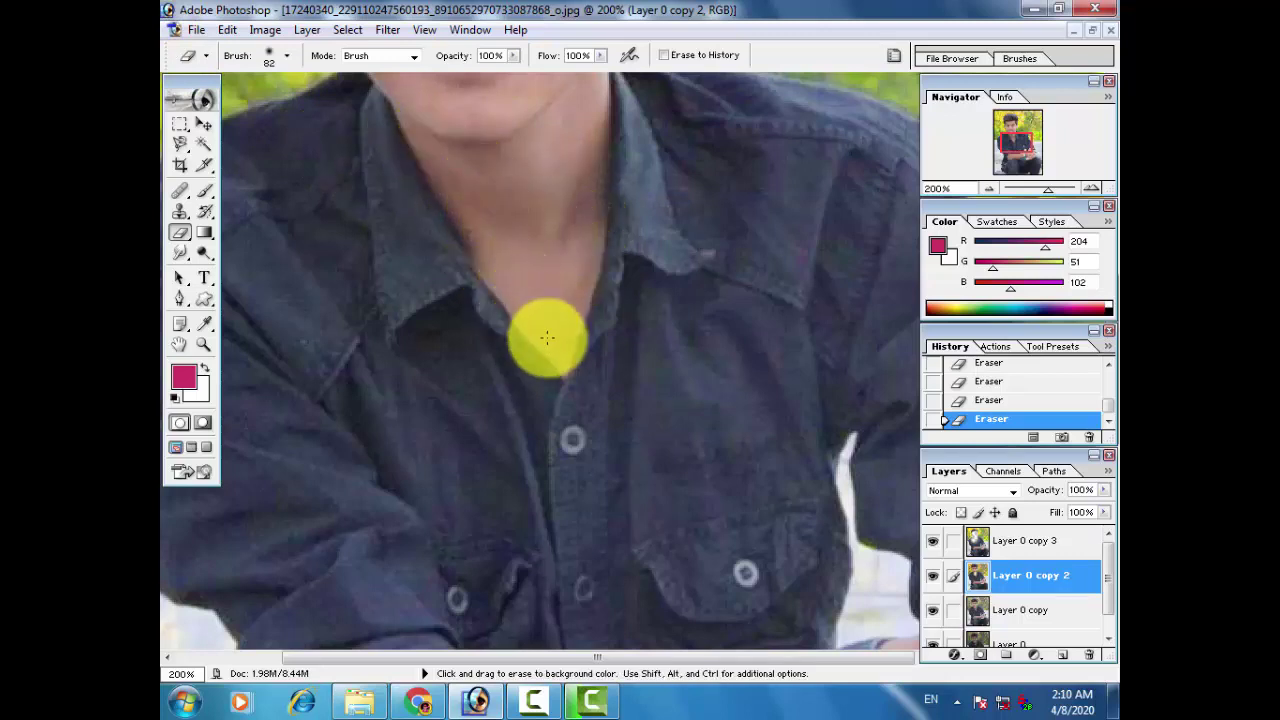
key("space")
left_click_drag(503, 175, 550, 375)
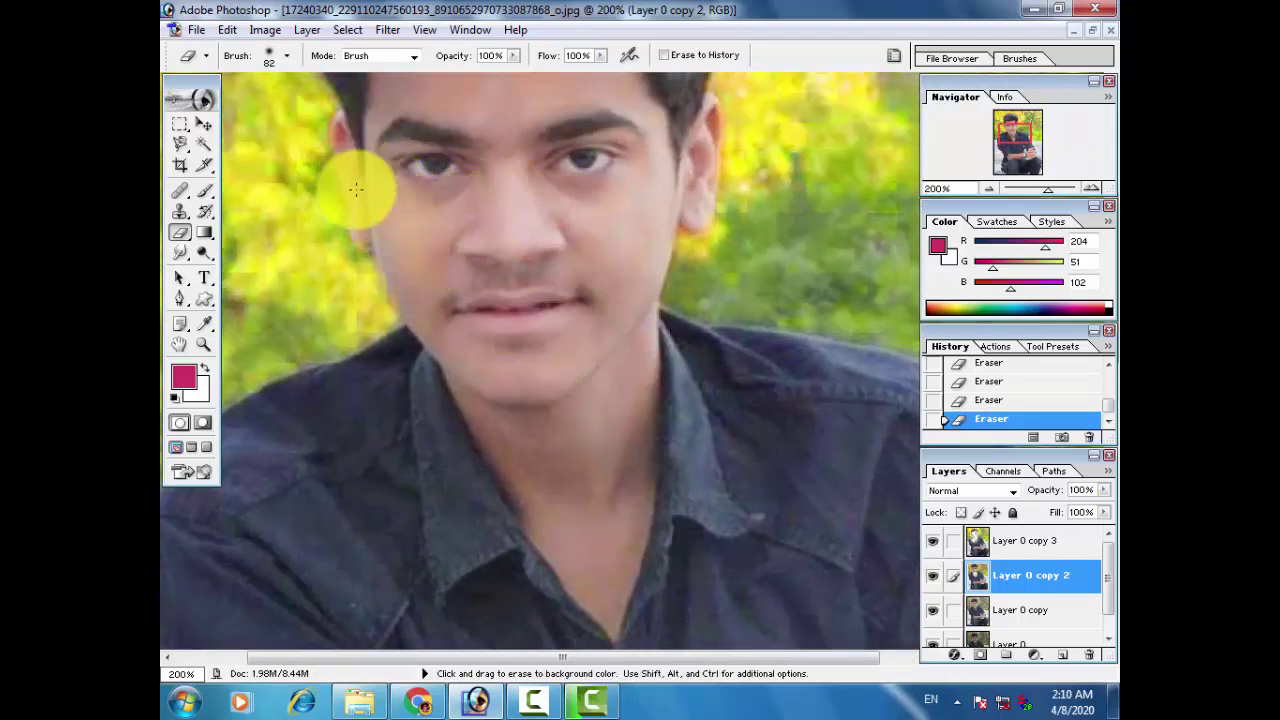
scroll(386, 194, "up", 5)
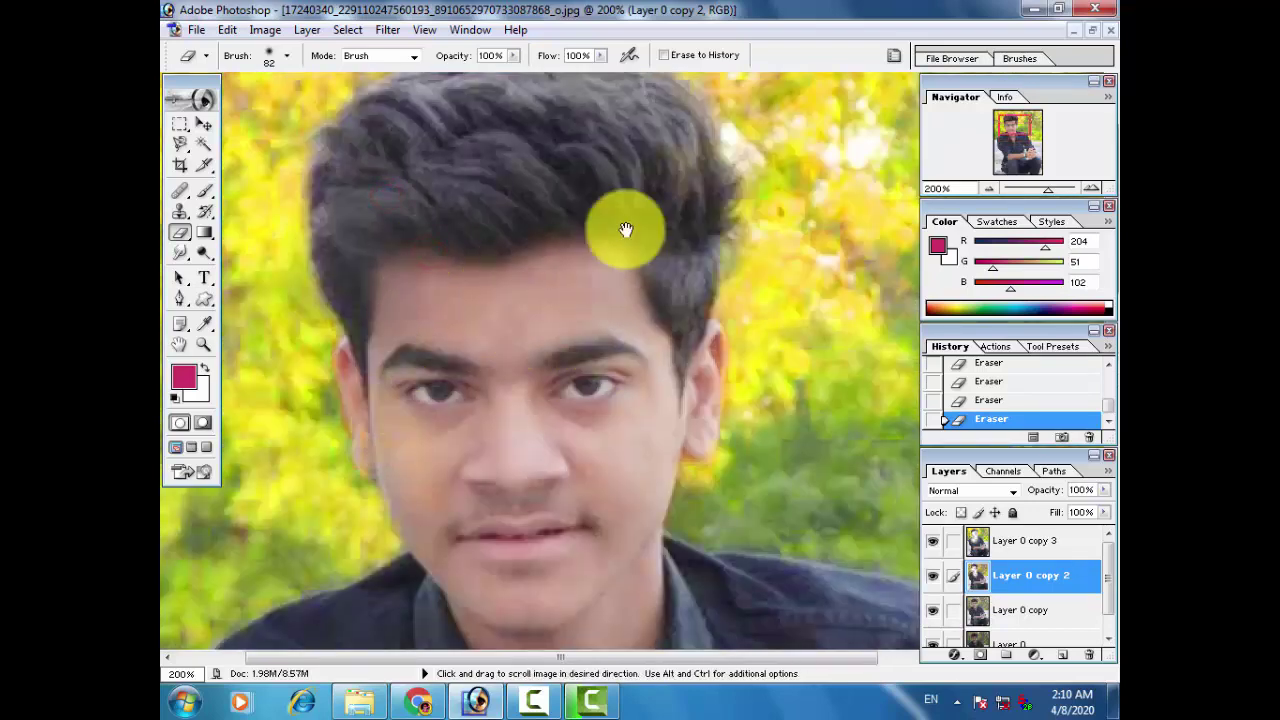
left_click(671, 206)
scroll(683, 148, "down", 2)
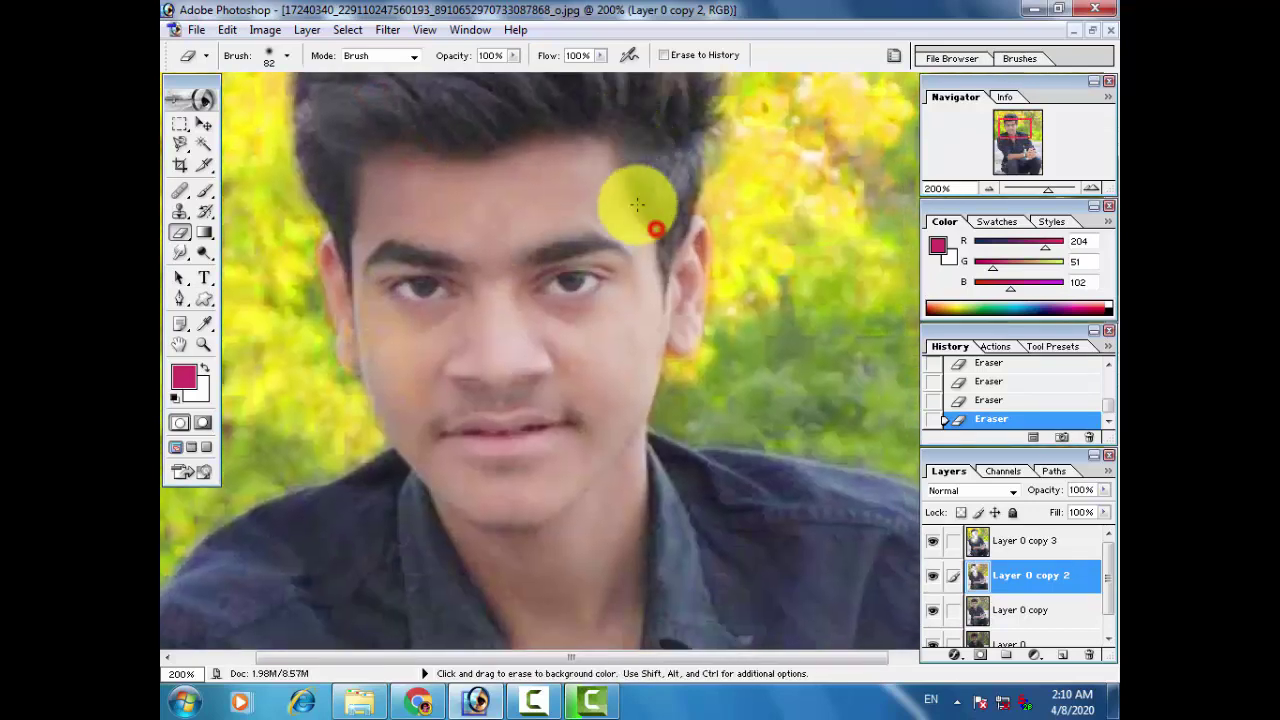
scroll(672, 292, "down", 2)
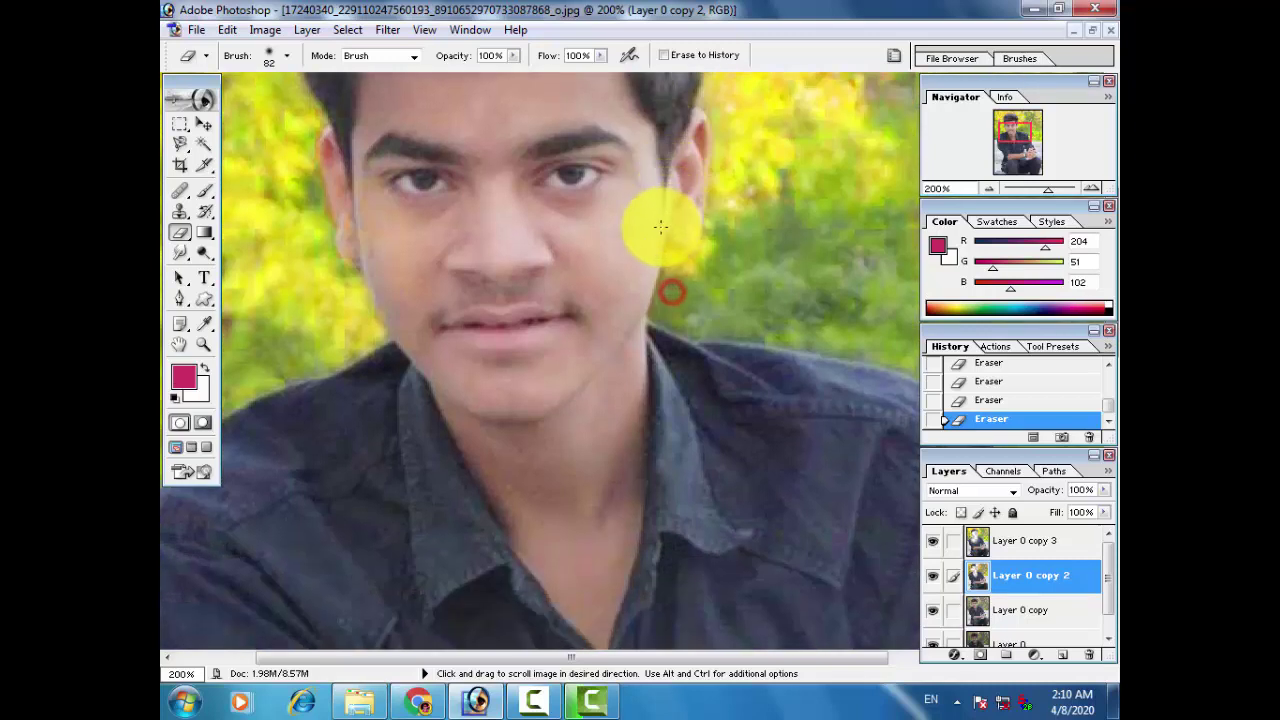
left_click(391, 211)
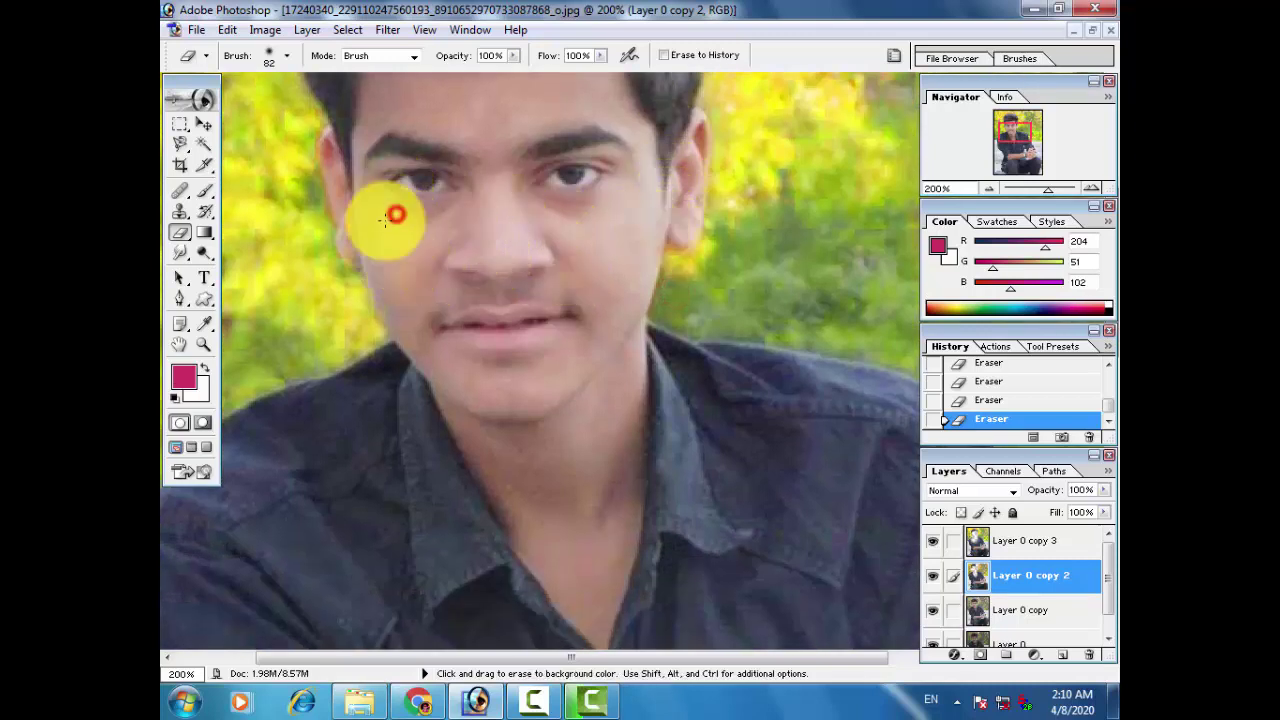
- On Layer 0 copy 3, erase around the chin and along the right hair edge
left_click(983, 540)
left_click(411, 205)
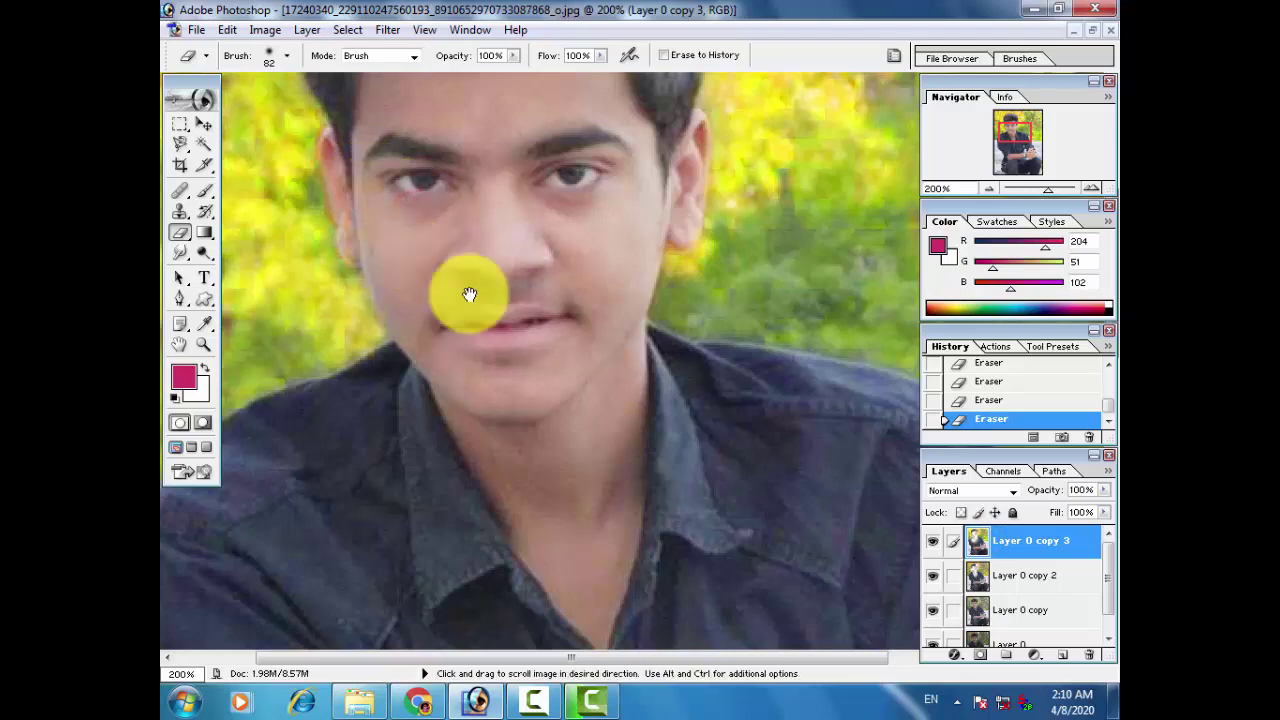
left_click(500, 271)
left_click(486, 420)
key("space")
scroll(503, 294, "down", 1)
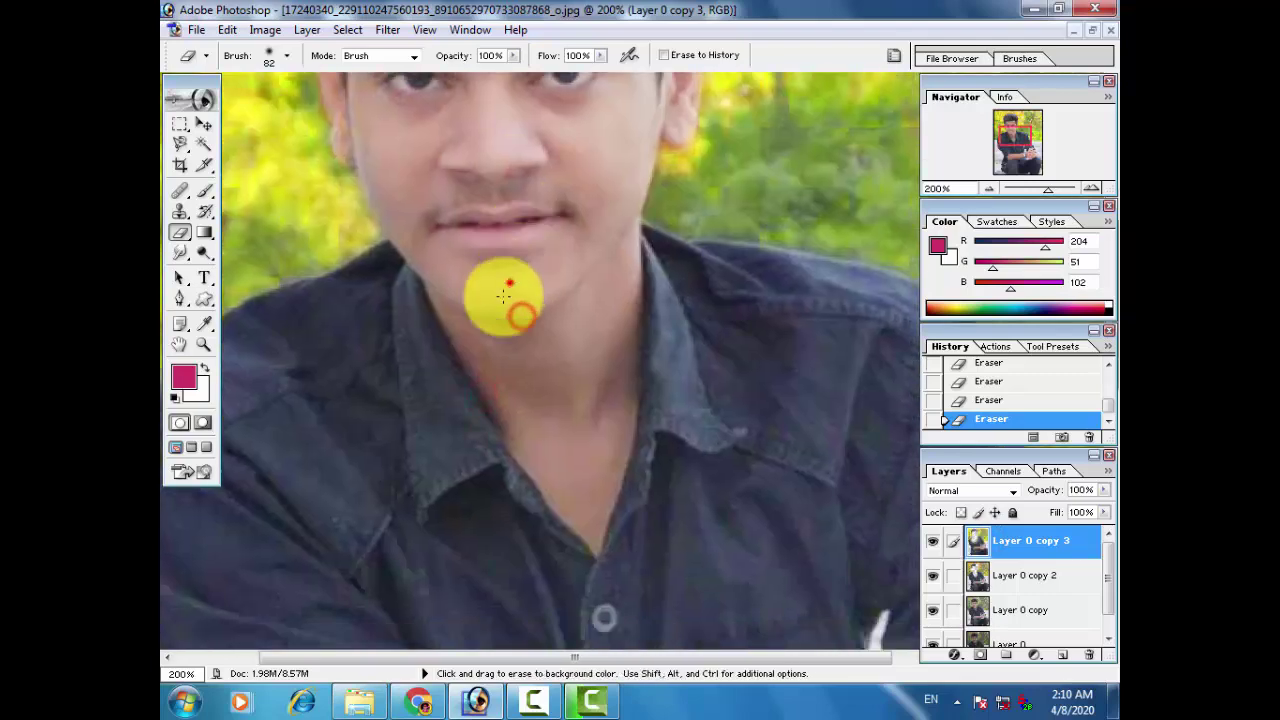
scroll(589, 274, "up", 3)
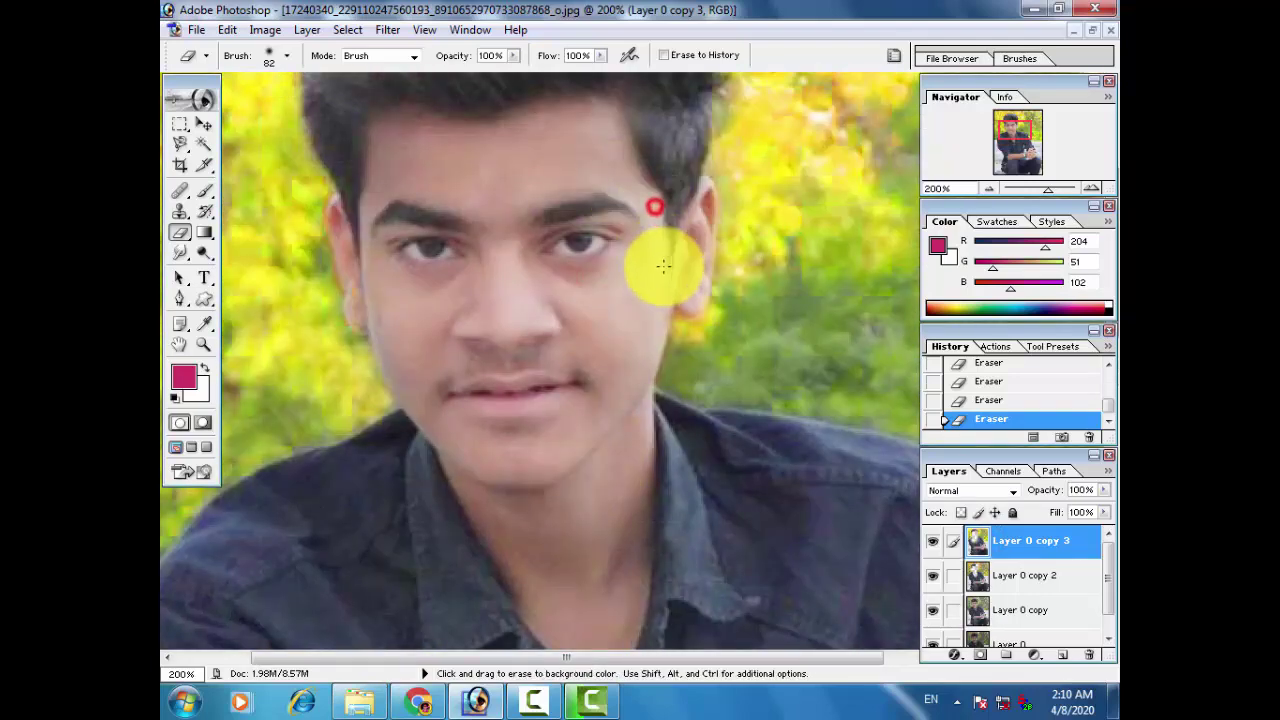
left_click_drag(571, 177, 617, 306)
left_click_drag(532, 173, 649, 212)
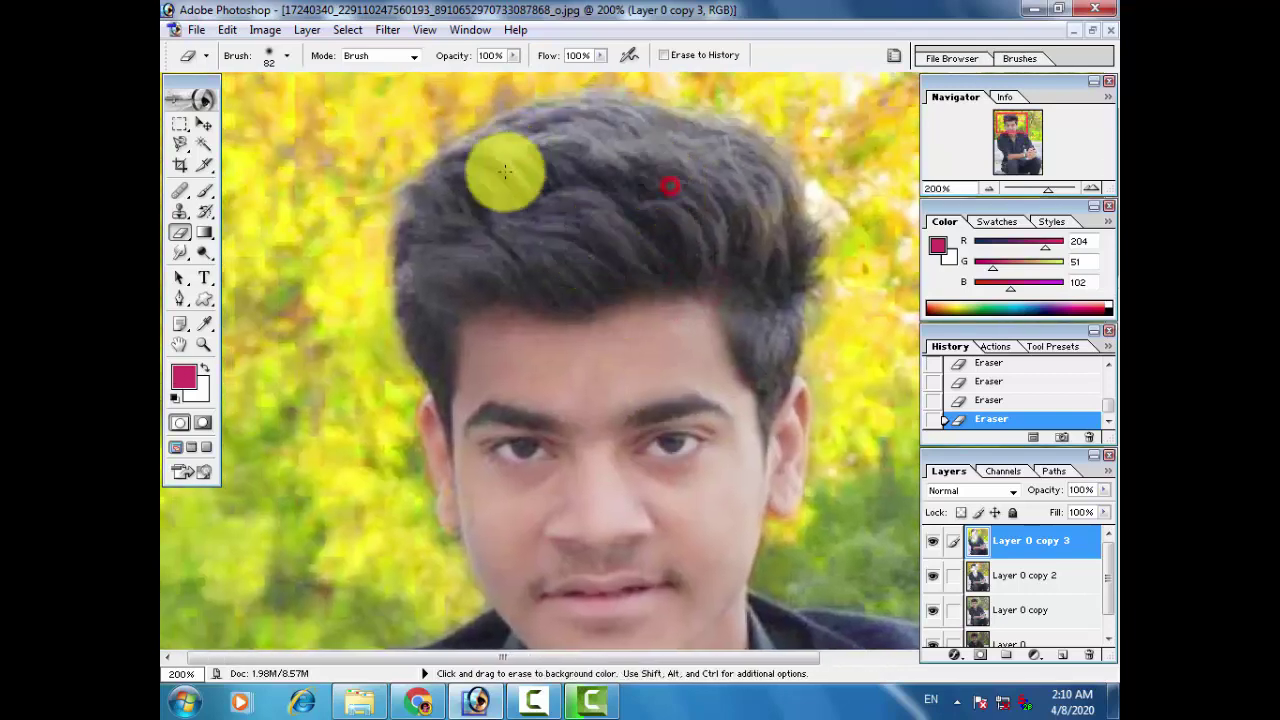
left_click(751, 225)
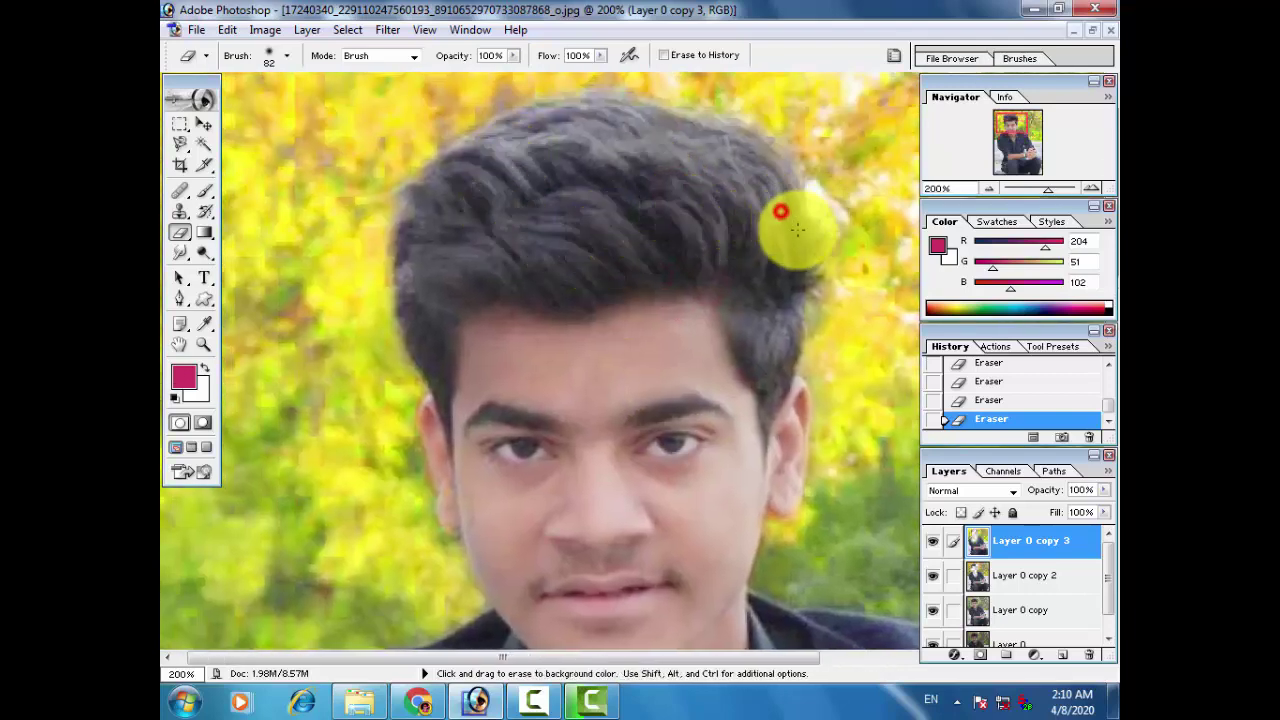
- Erase Layer 0 copy 3 over the forearm near the watch
left_click_drag(706, 286, 566, 294)
left_click_drag(585, 350, 585, 187)
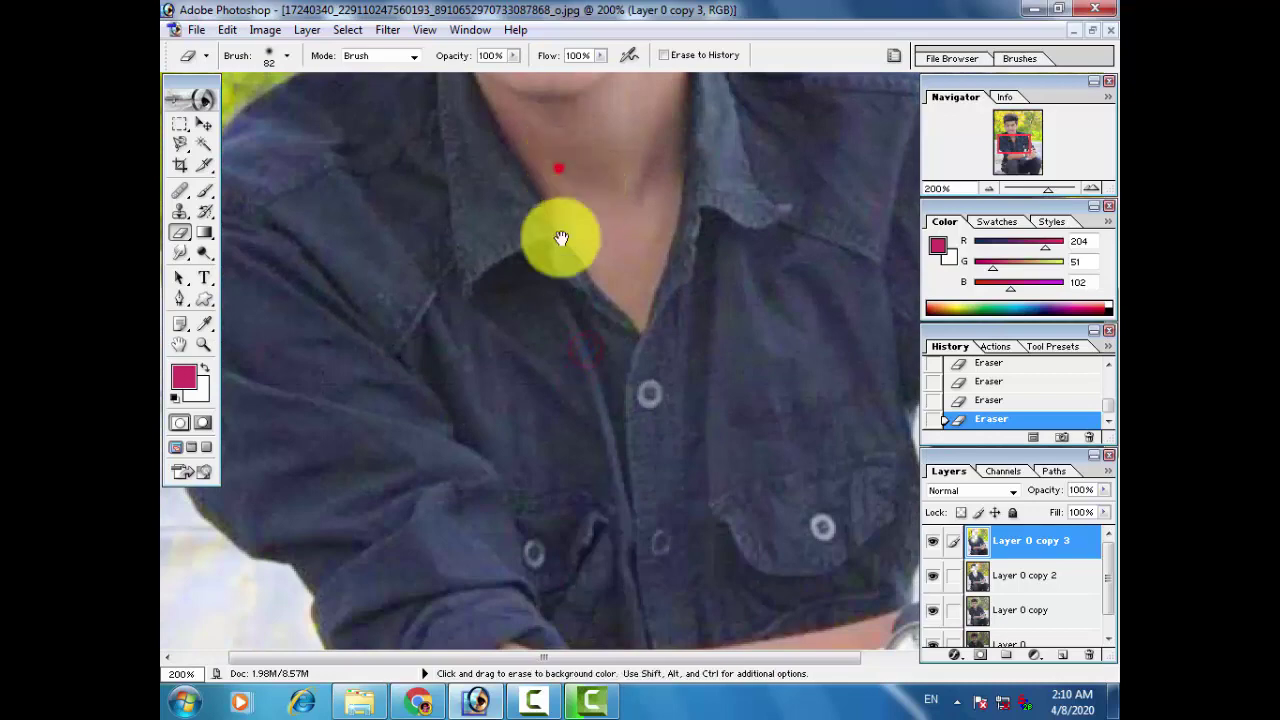
left_click_drag(573, 540, 543, 277)
left_click(514, 463)
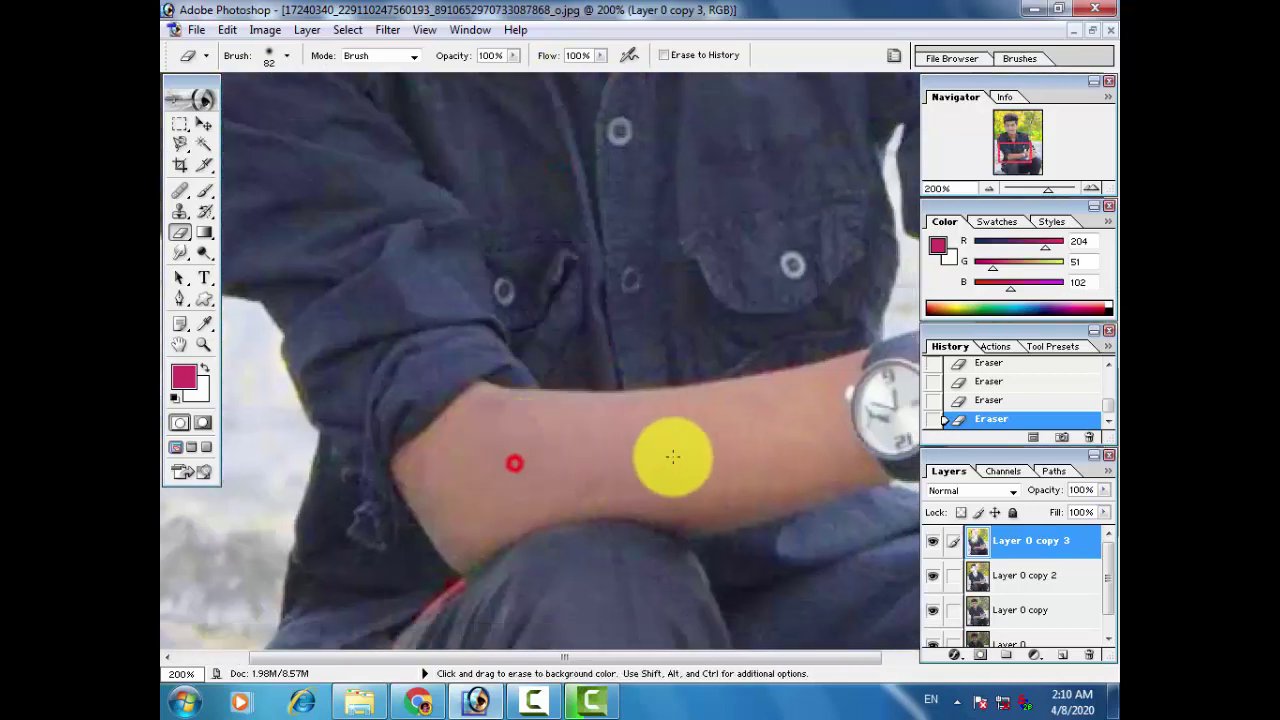
left_click(826, 423)
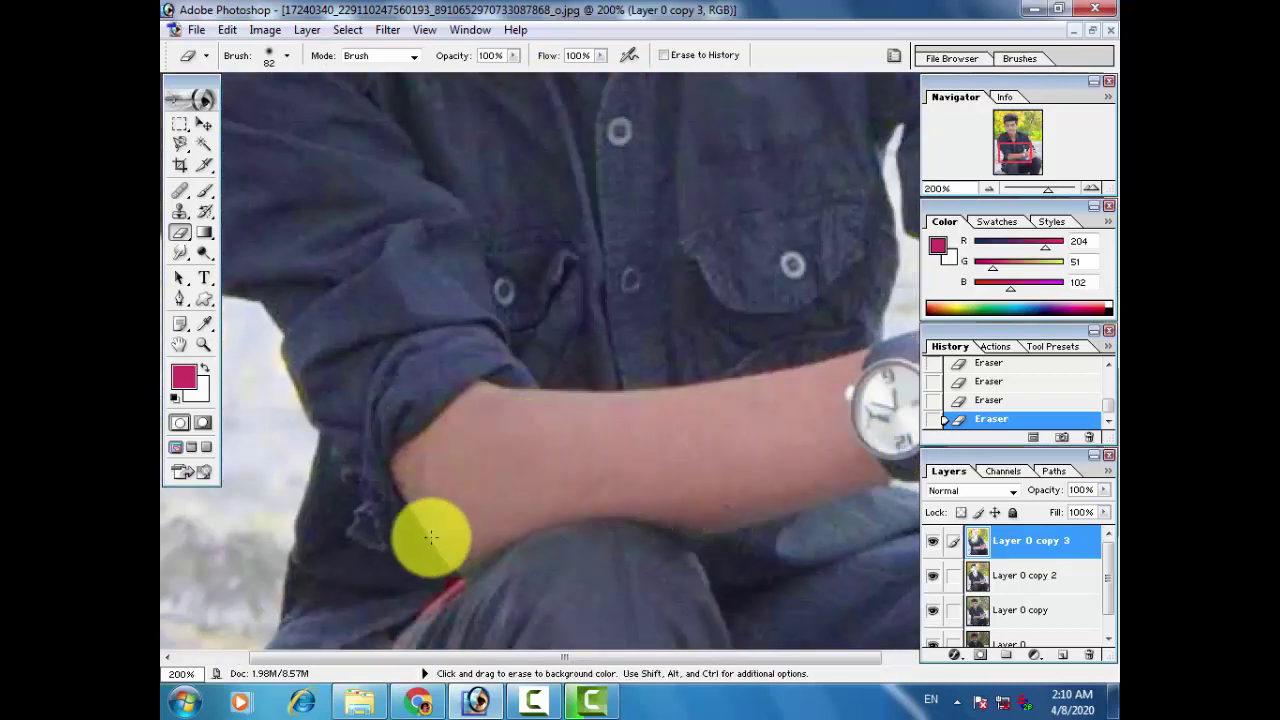
left_click(1033, 565)
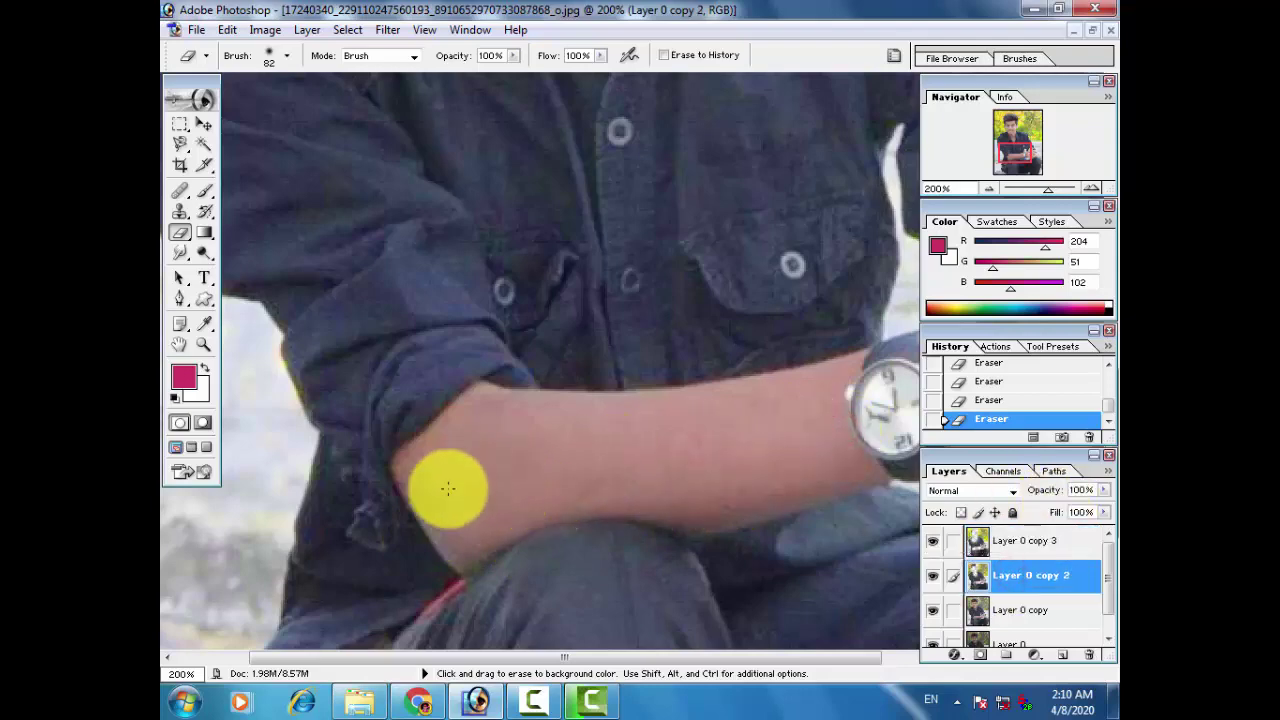
- Erase Layer 0 copy 2 near the collar, check the hair, and fit the photo on screen
mouse_move(449, 560)
left_mouse_down()
mouse_move(577, 549)
mouse_move(544, 608)
left_mouse_up()
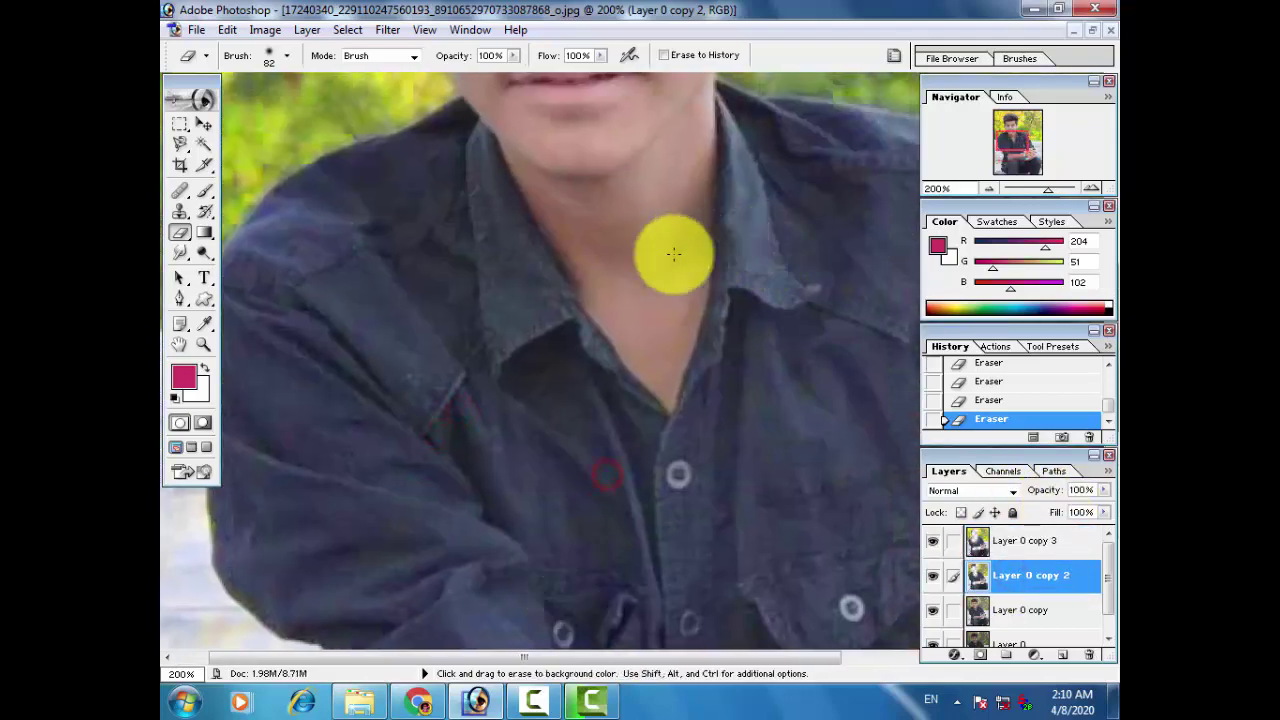
left_click(689, 271)
scroll(645, 345, "up", 2)
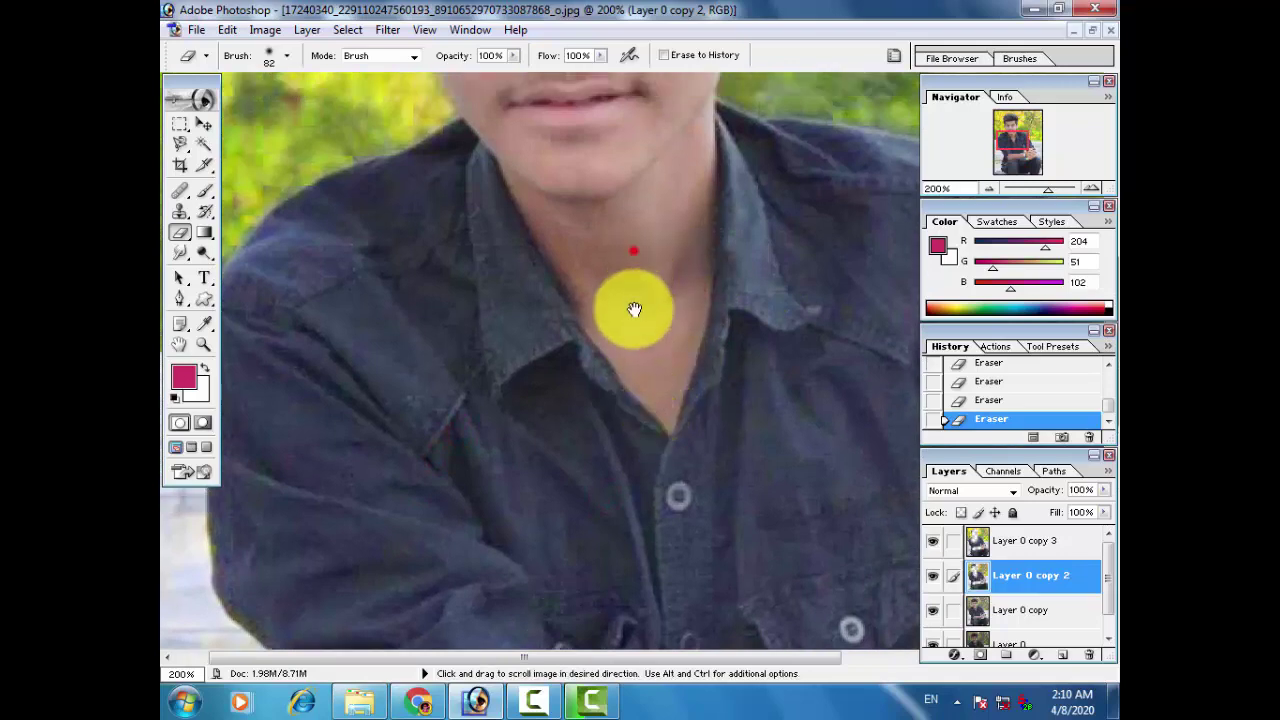
scroll(600, 265, "up", 2)
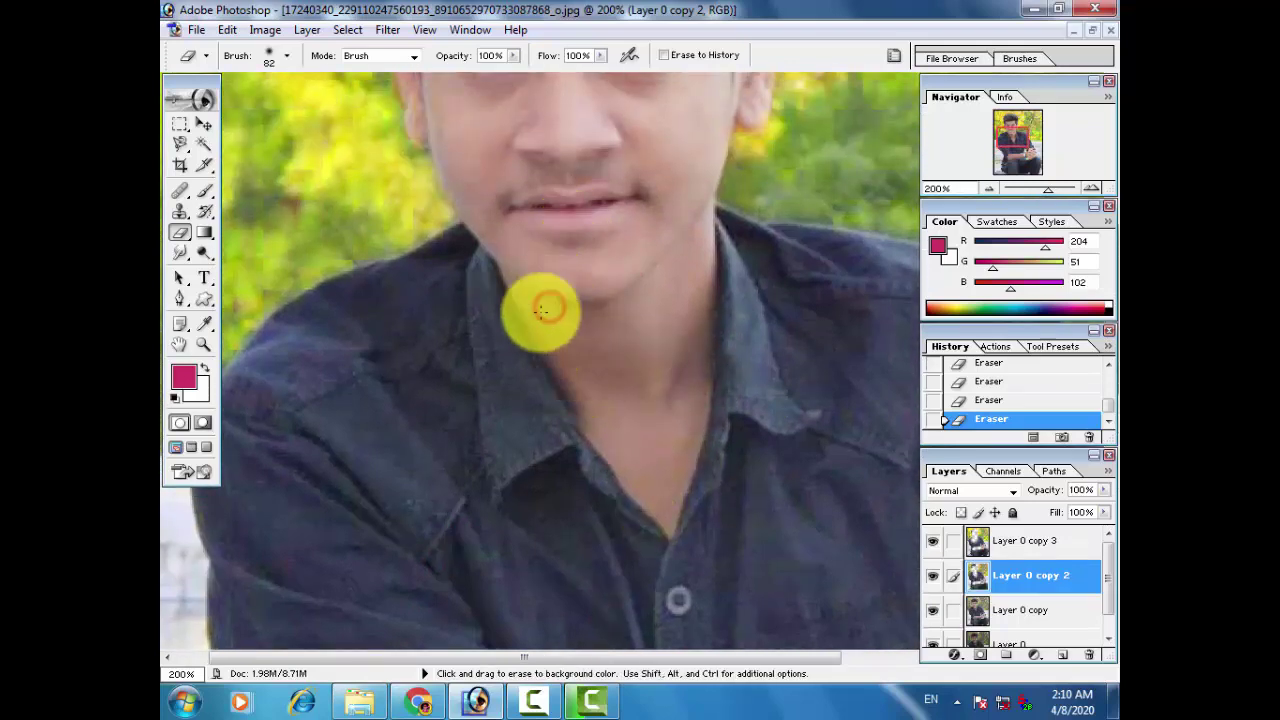
scroll(545, 300, "up", 4)
scroll(545, 295, "up", 1)
left_click_drag(589, 245, 577, 310)
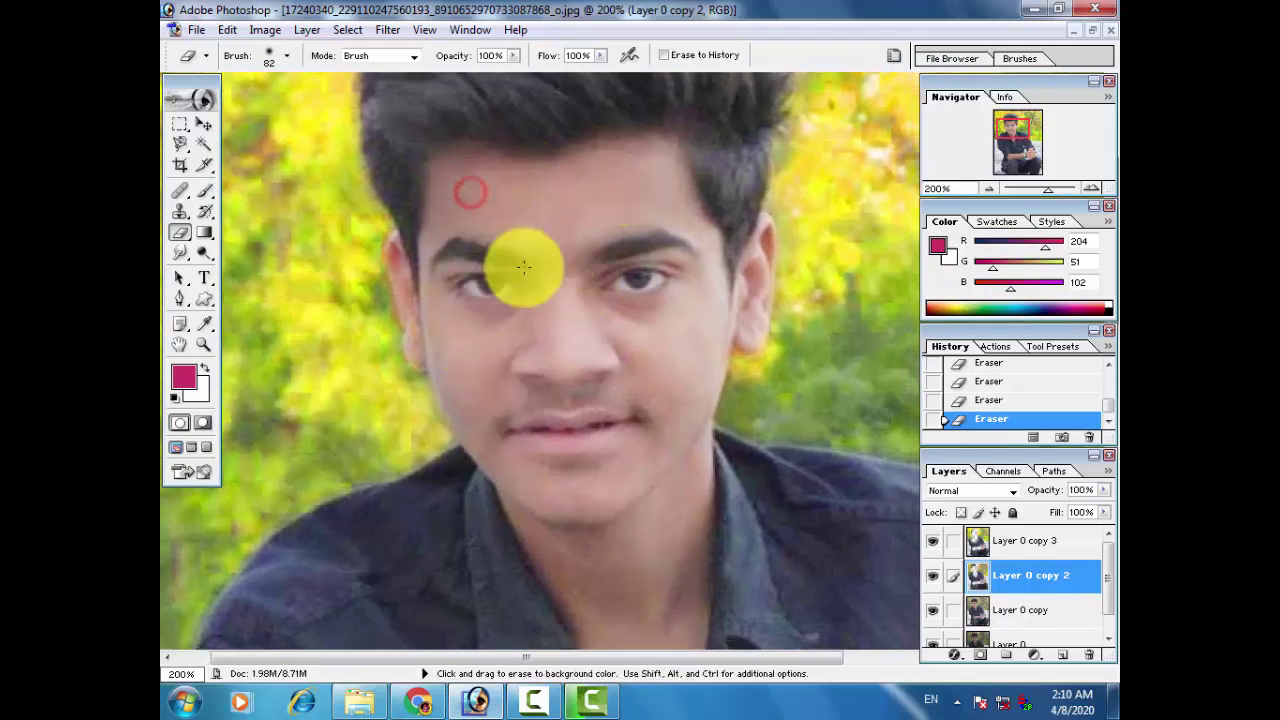
scroll(520, 266, "up", 3)
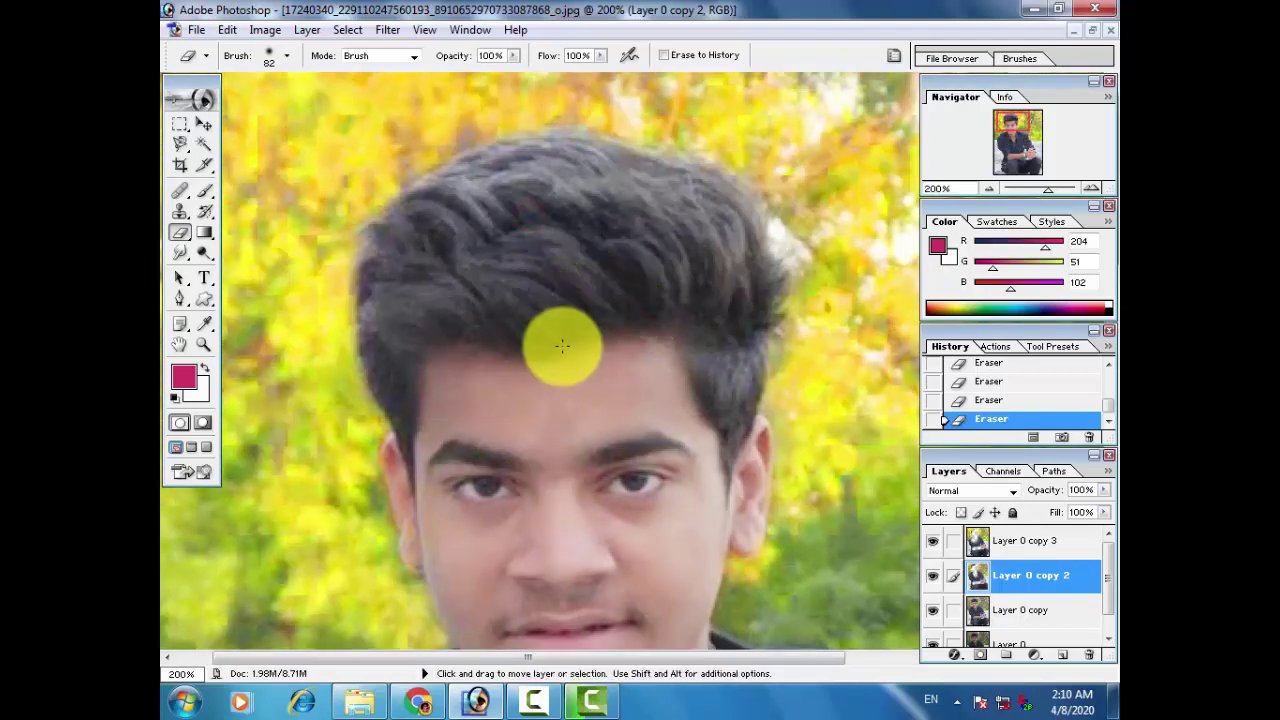
key("ctrl+0")
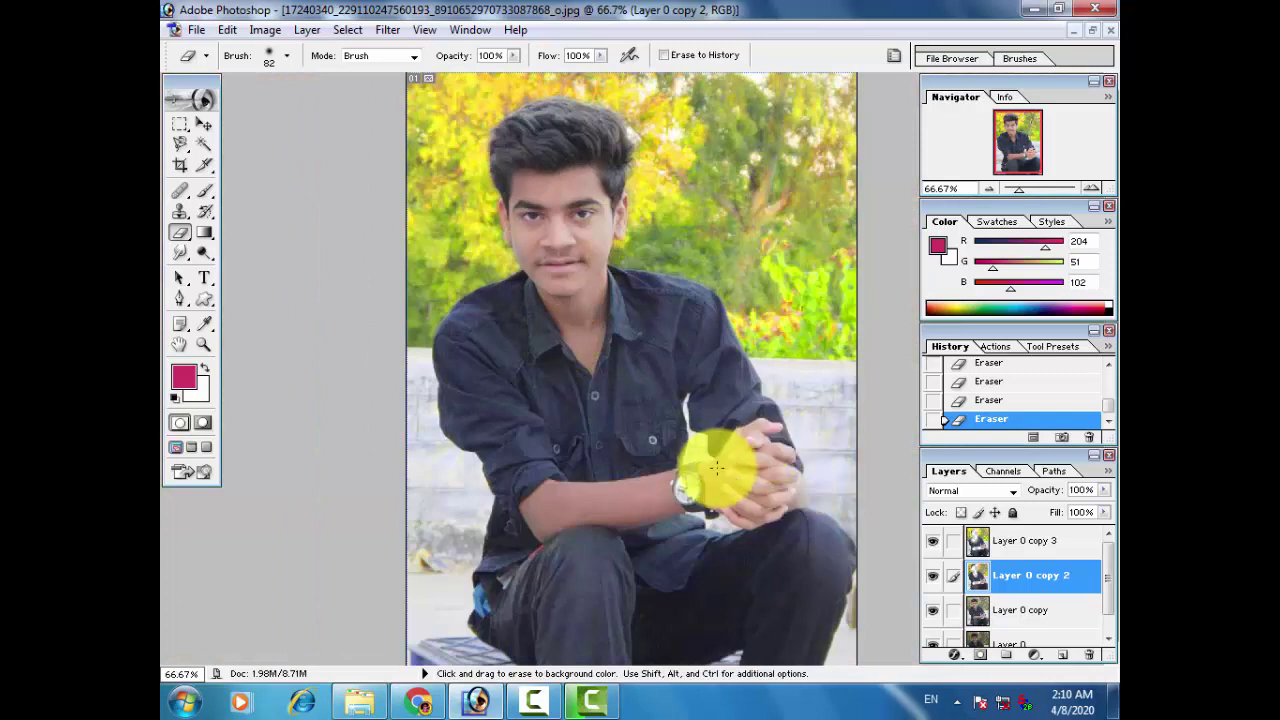
- Select Layer 0 copy 3, zoom to 200% and center the face
left_click_drag(716, 467, 760, 434)
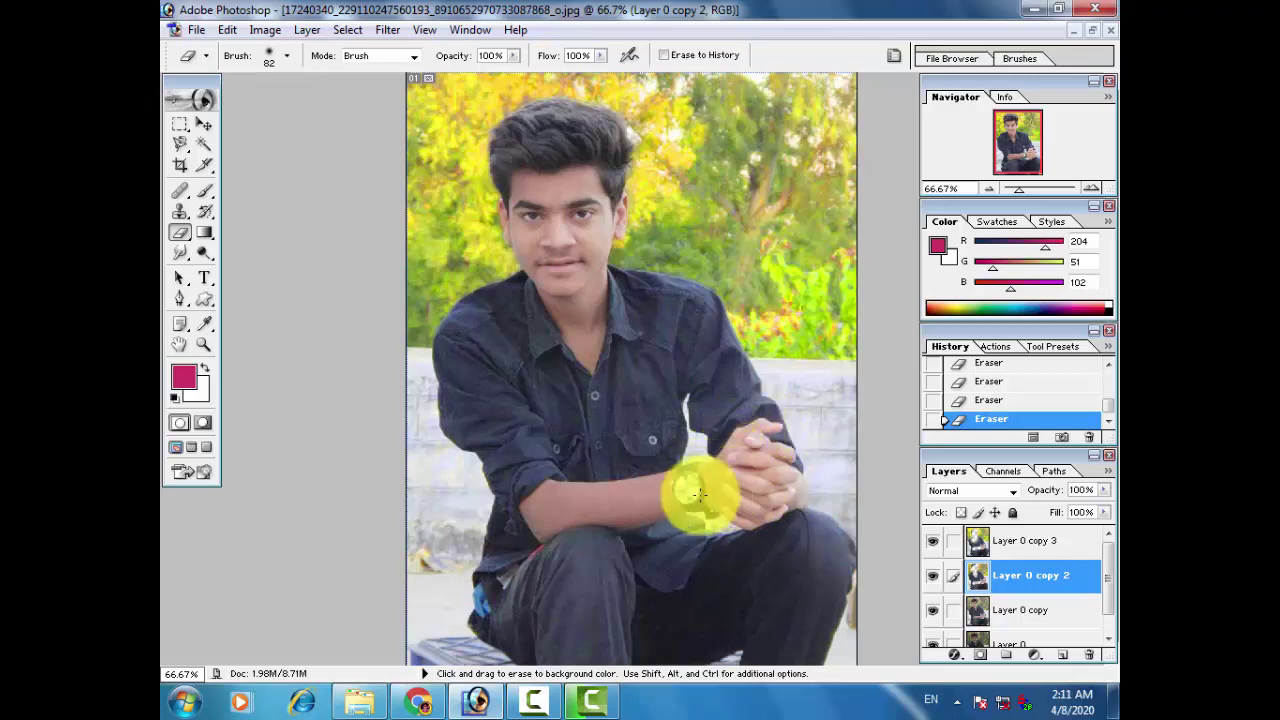
left_click(985, 540)
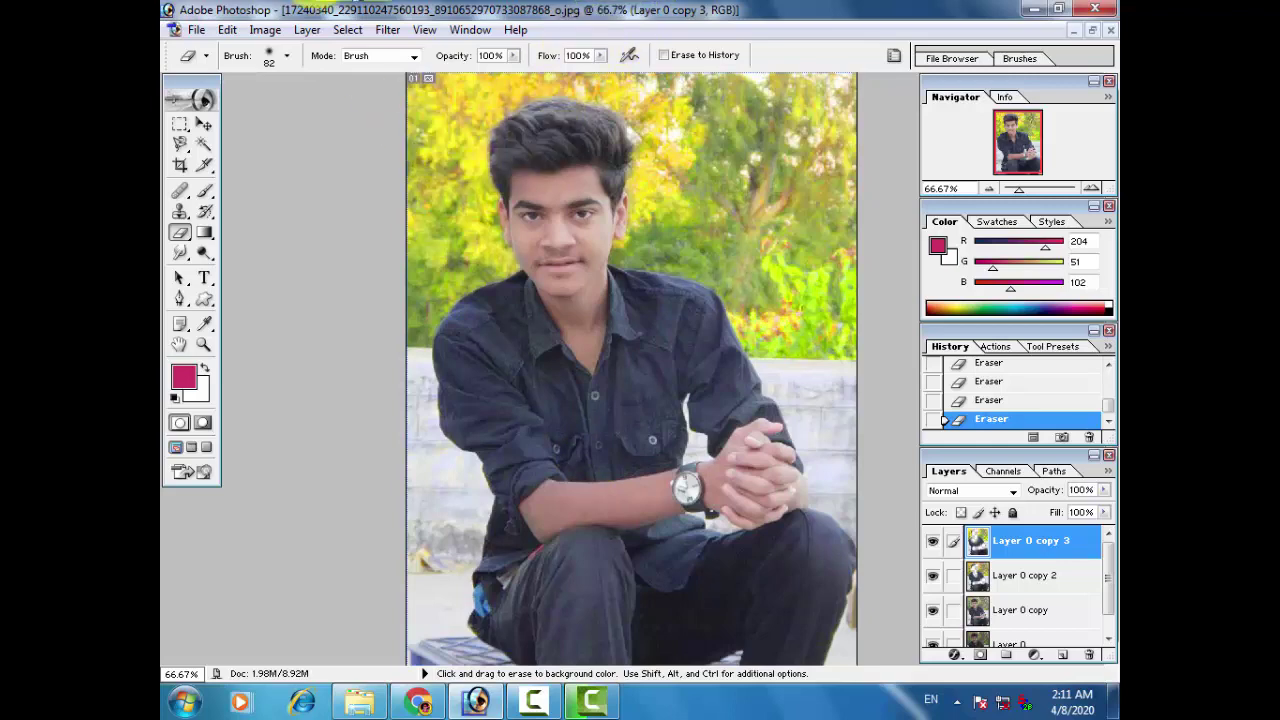
key("ctrl+plus")
key("ctrl+plus")
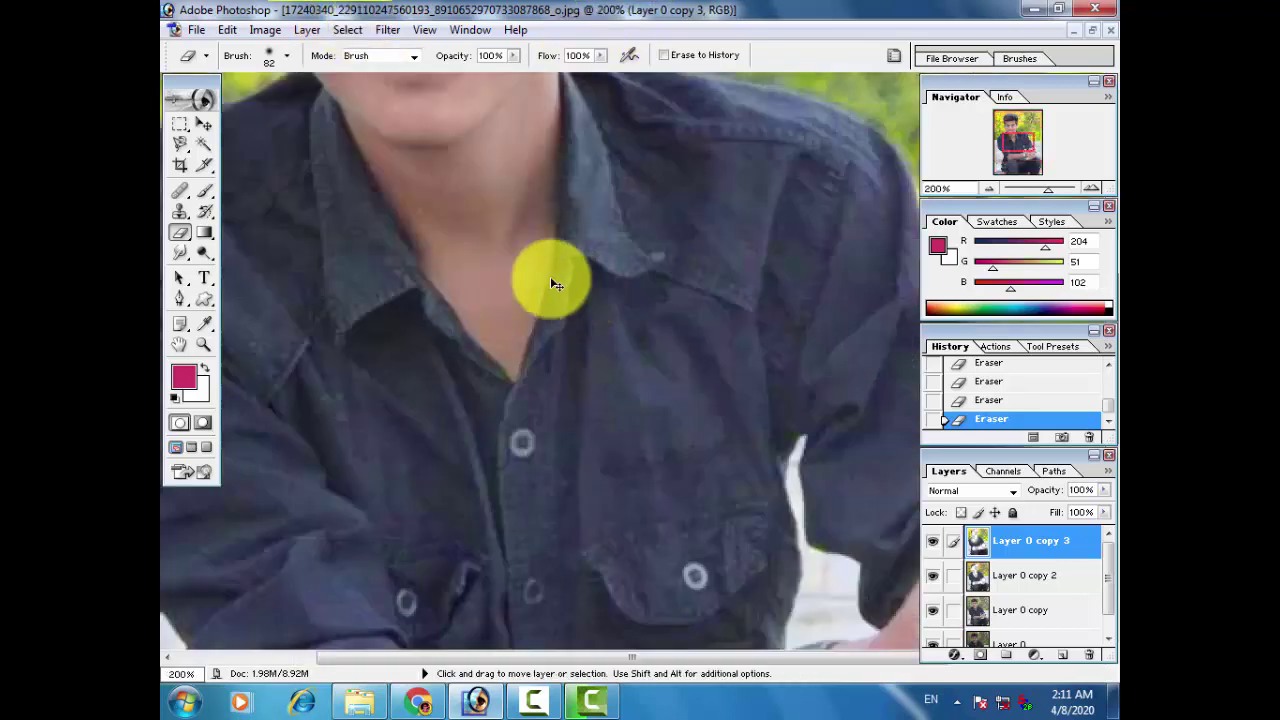
left_click_drag(444, 260, 474, 530)
- Lasso around the forehead, cheeks and face skin
left_click(180, 164)
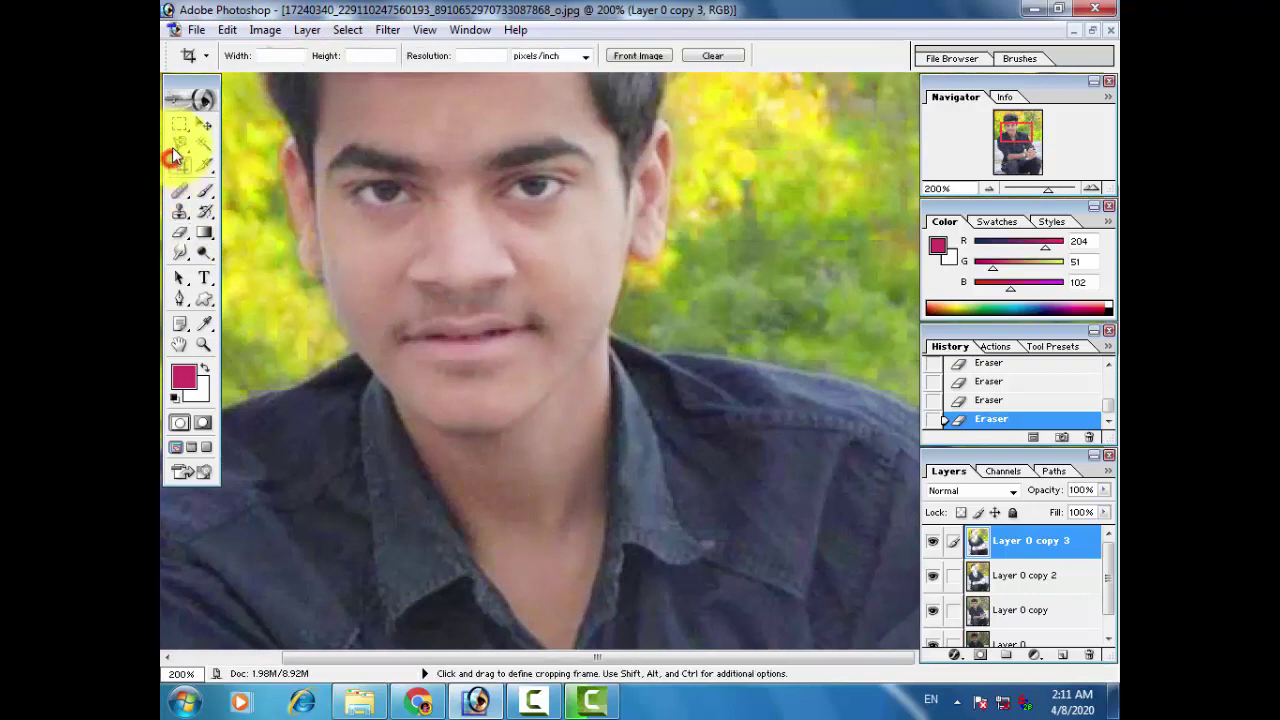
left_click_drag(176, 146, 243, 160)
left_click(243, 146)
scroll(366, 180, "up", 3)
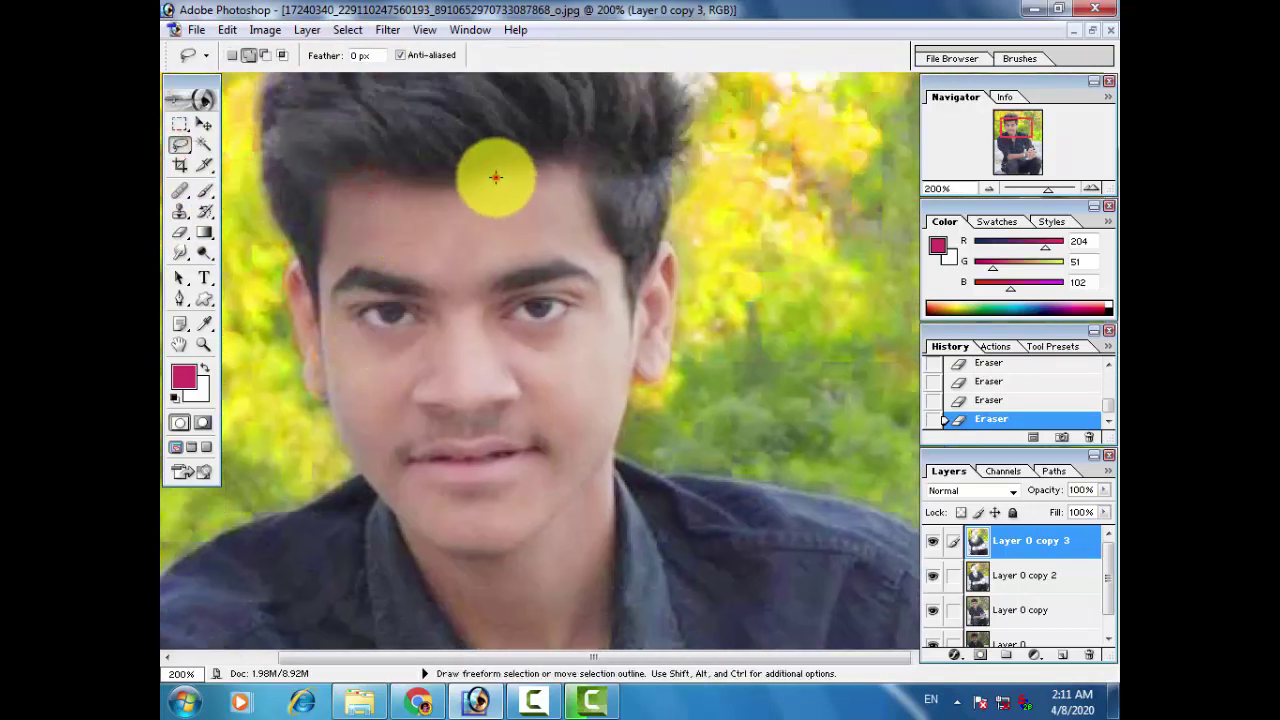
mouse_move(494, 178)
left_mouse_down()
mouse_move(361, 190)
mouse_move(431, 567)
mouse_move(511, 553)
mouse_move(559, 609)
mouse_move(600, 429)
mouse_move(623, 223)
mouse_move(651, 200)
mouse_move(662, 123)
mouse_move(623, 109)
mouse_move(651, 271)
mouse_move(600, 180)
mouse_move(486, 163)
mouse_move(466, 206)
left_mouse_up()
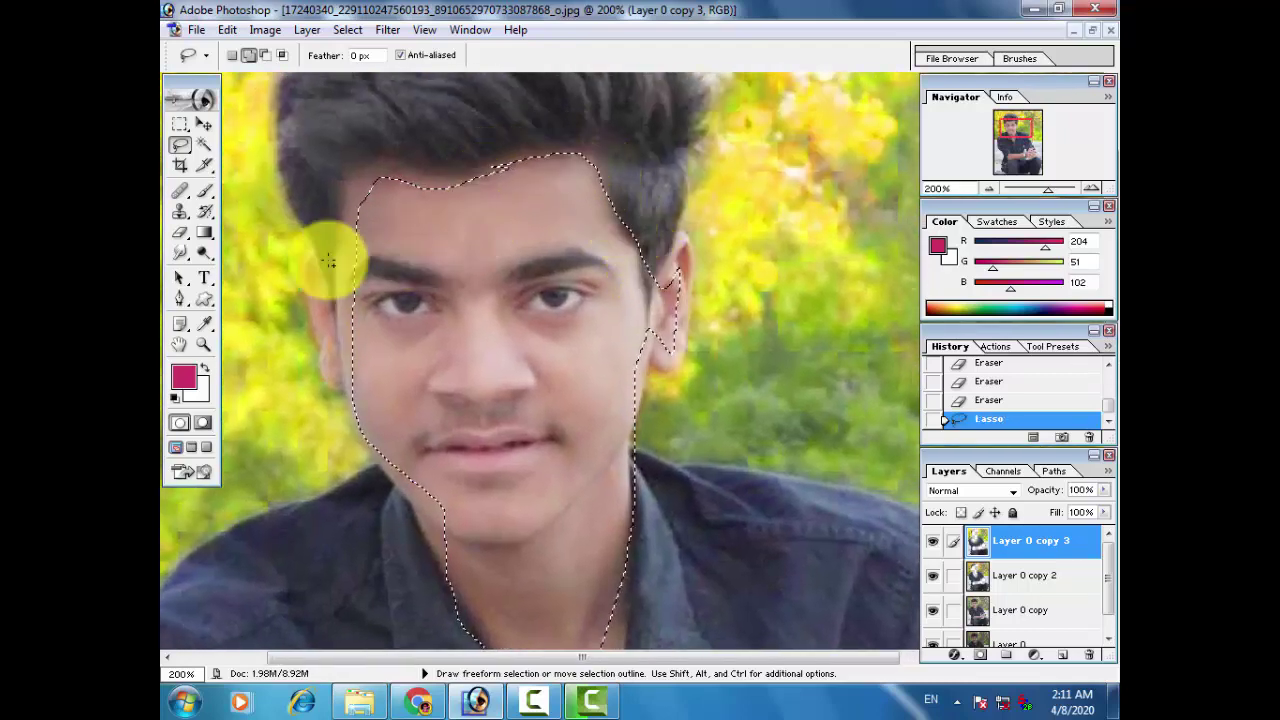
mouse_move(352, 228)
left_mouse_down()
mouse_move(309, 271)
mouse_move(320, 343)
mouse_move(366, 374)
left_mouse_up()
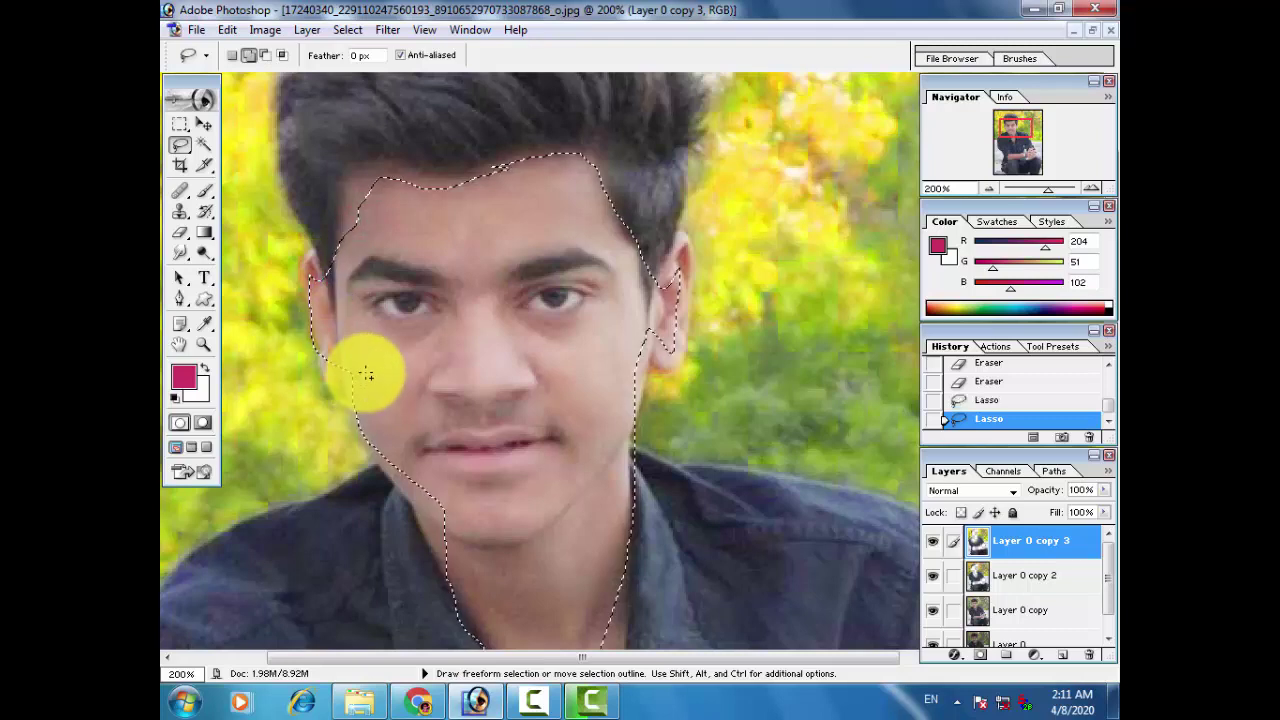
- Subtract the eyes, eyebrows and lips from the selection, then open and cancel Portraiture
left_click(263, 55)
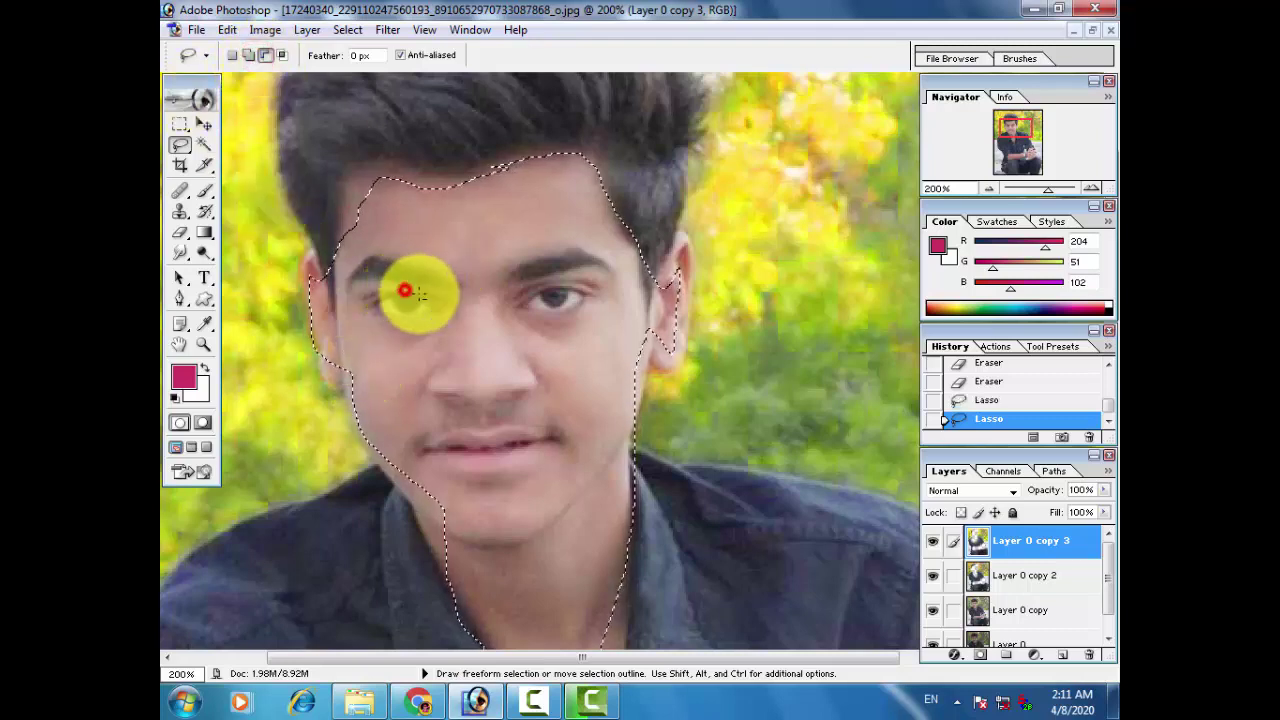
mouse_move(420, 293)
left_mouse_down()
mouse_move(372, 302)
mouse_move(383, 267)
mouse_move(420, 272)
left_mouse_up()
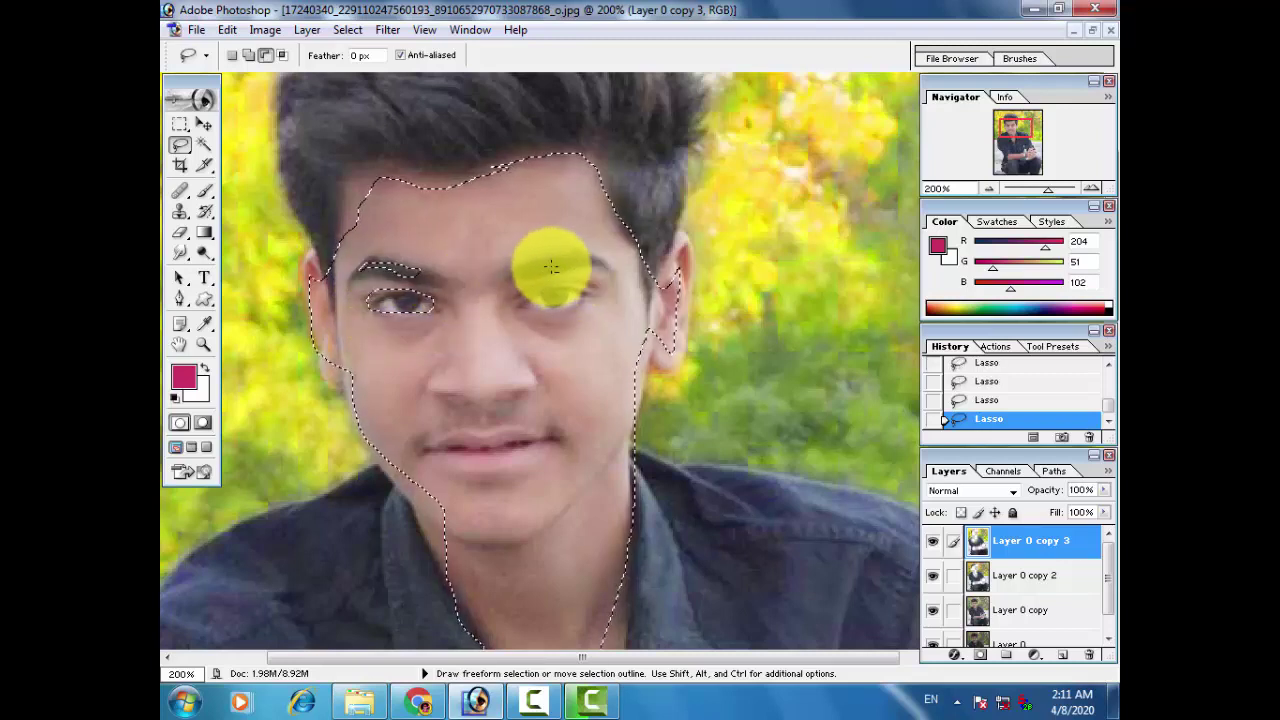
left_click_drag(521, 274, 598, 263)
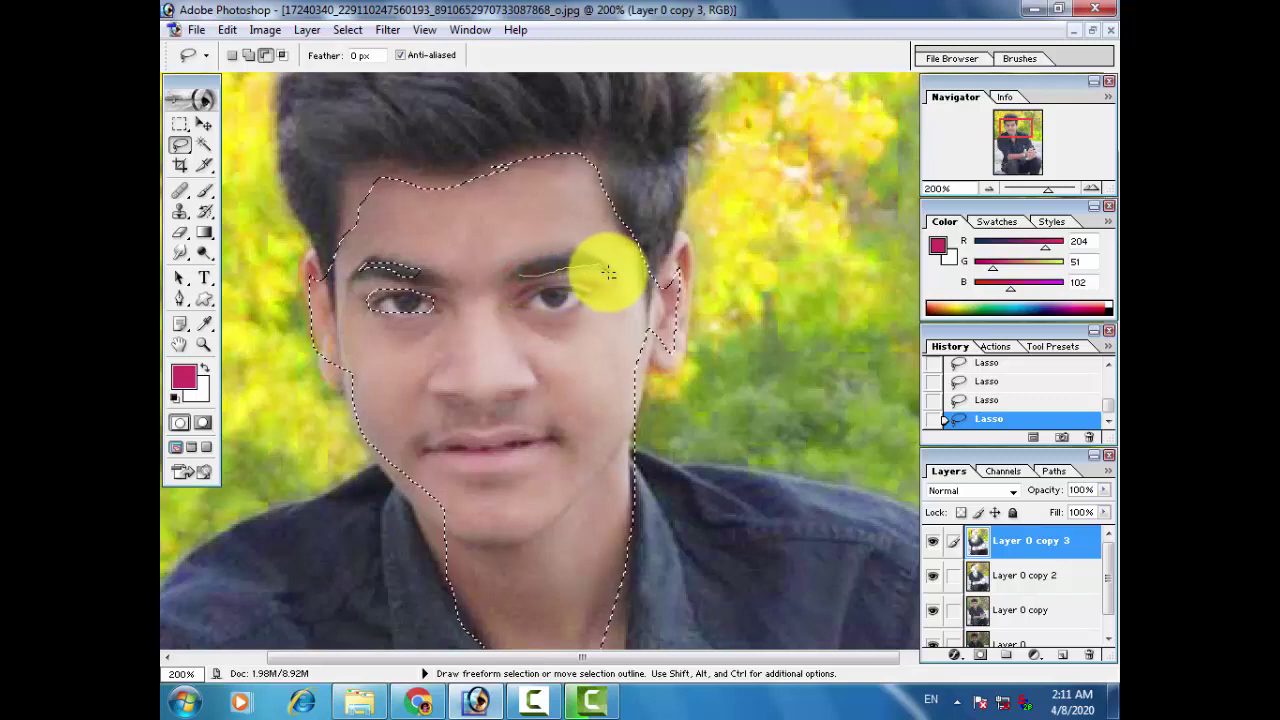
left_click_drag(513, 265, 515, 268)
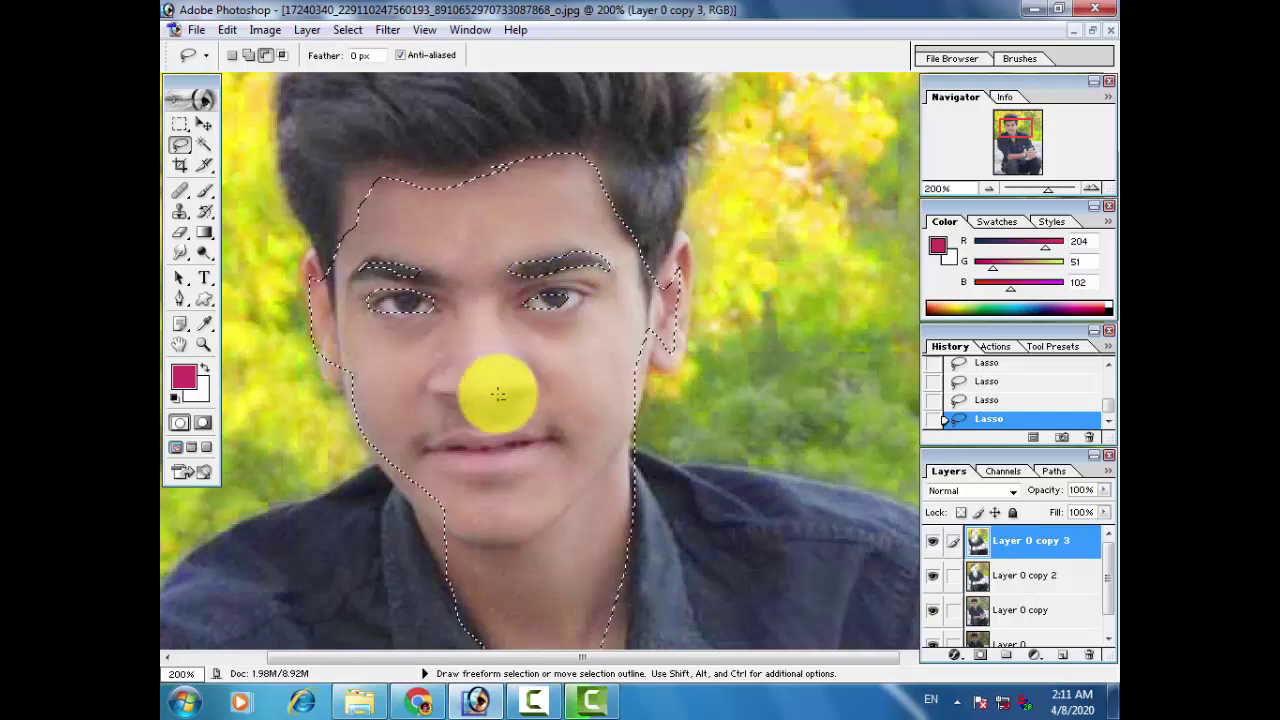
mouse_move(429, 446)
left_mouse_down()
mouse_move(487, 461)
mouse_move(541, 443)
left_mouse_up()
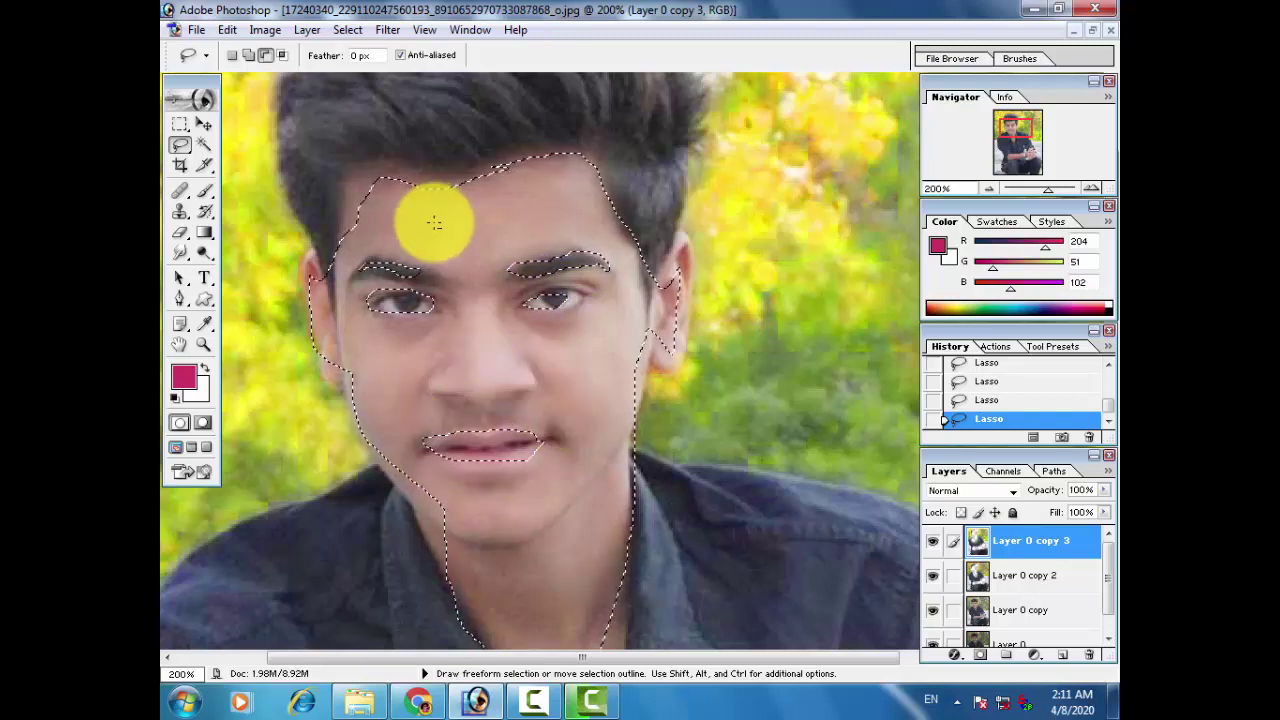
left_click(388, 30)
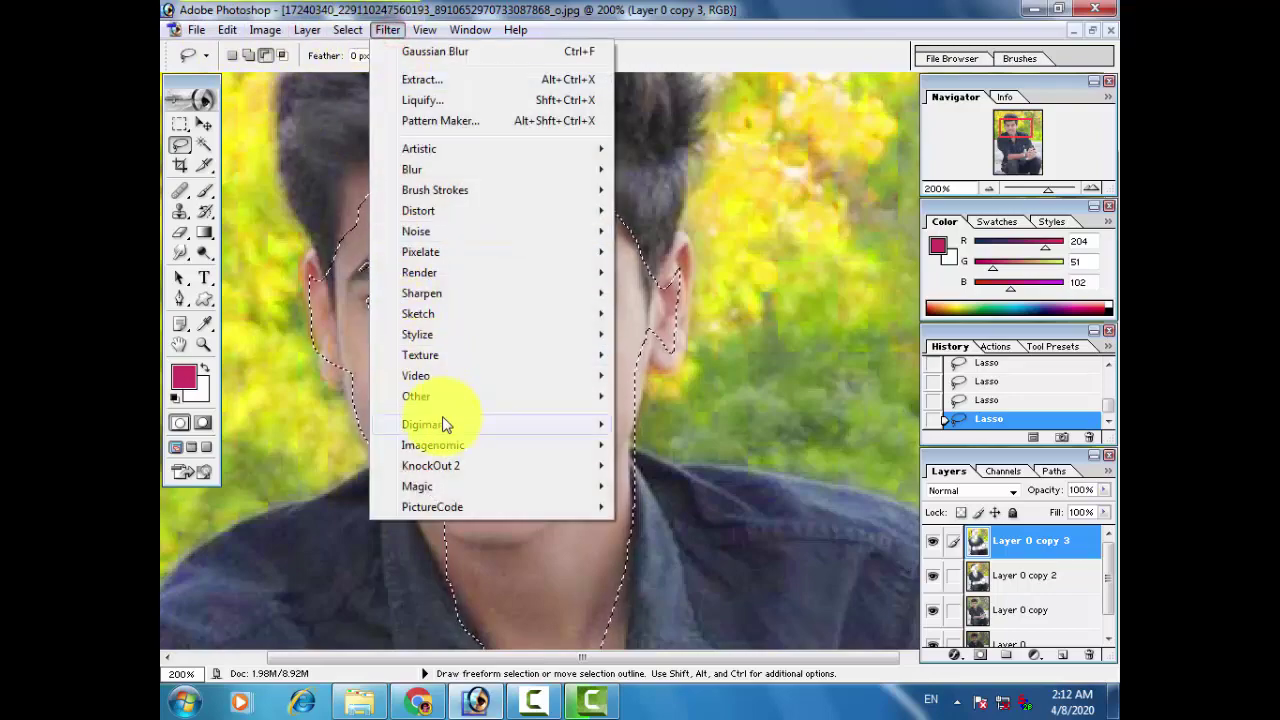
mouse_move(433, 445)
left_click(663, 464)
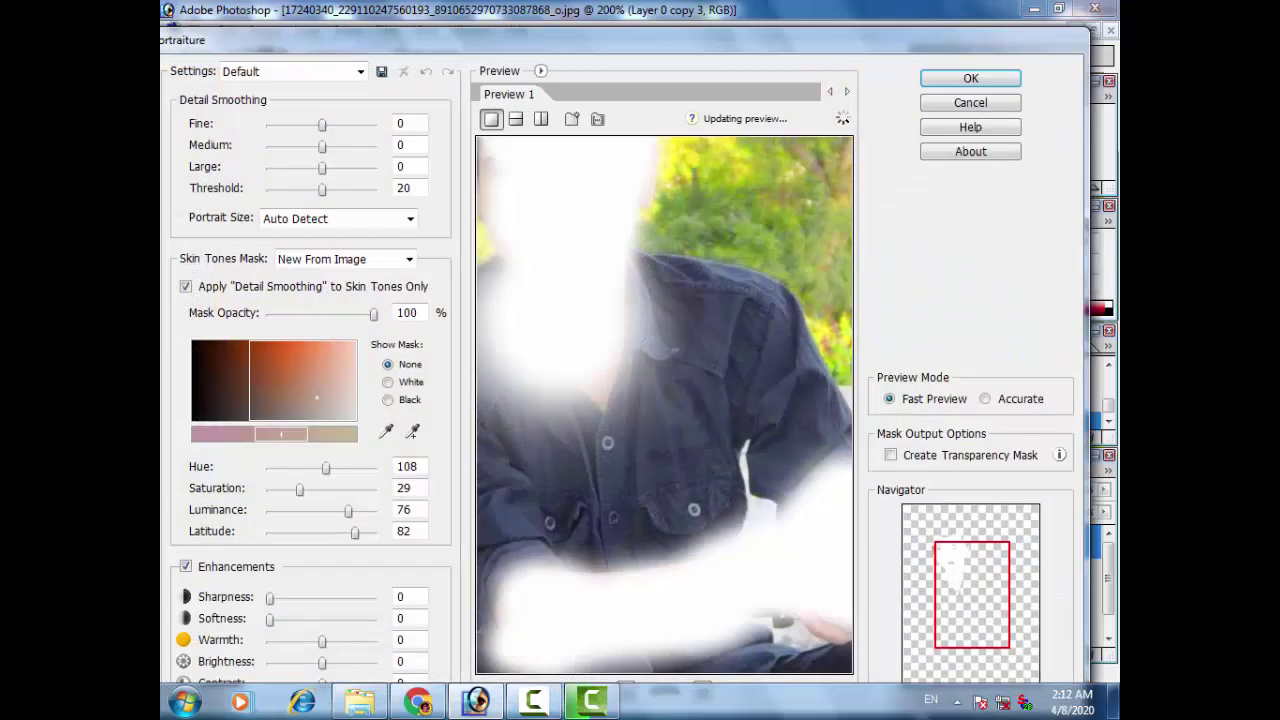
left_click(1005, 105)
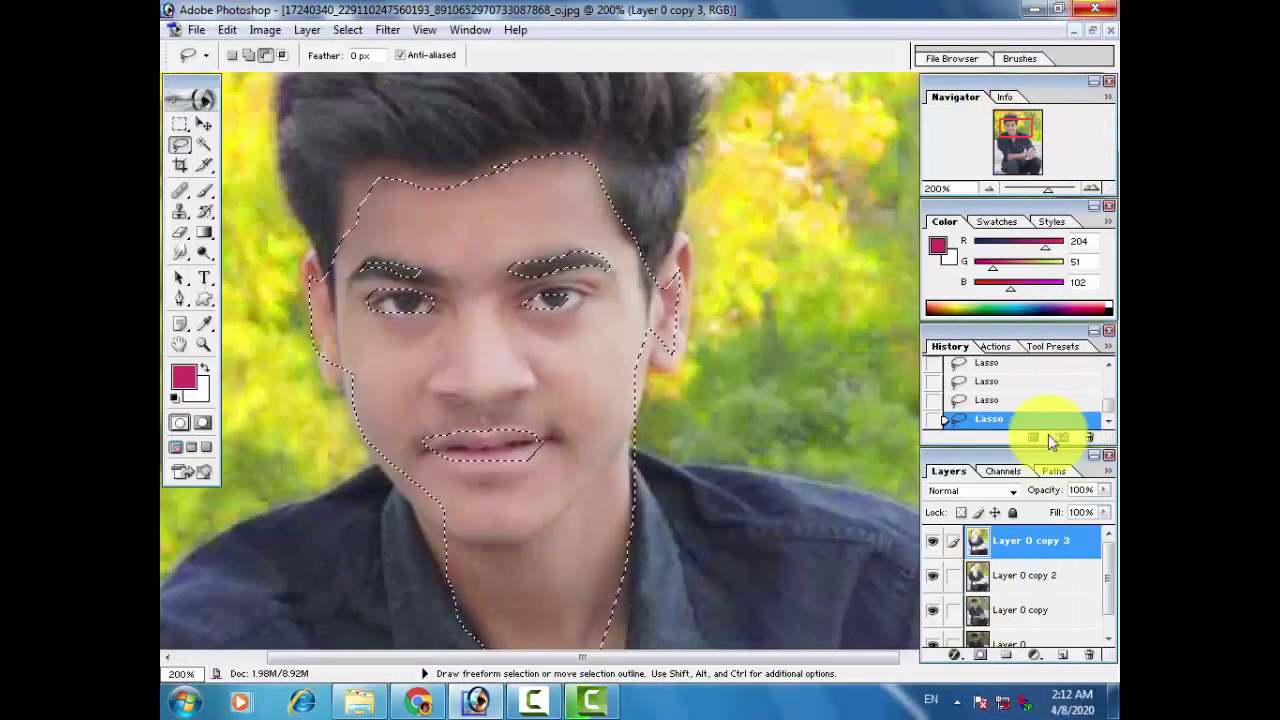
- Merge into Layer 0, apply Portraiture twice to the selected face skin, and deselect
key("ctrl+e")
key("ctrl+e")
key("ctrl+e")
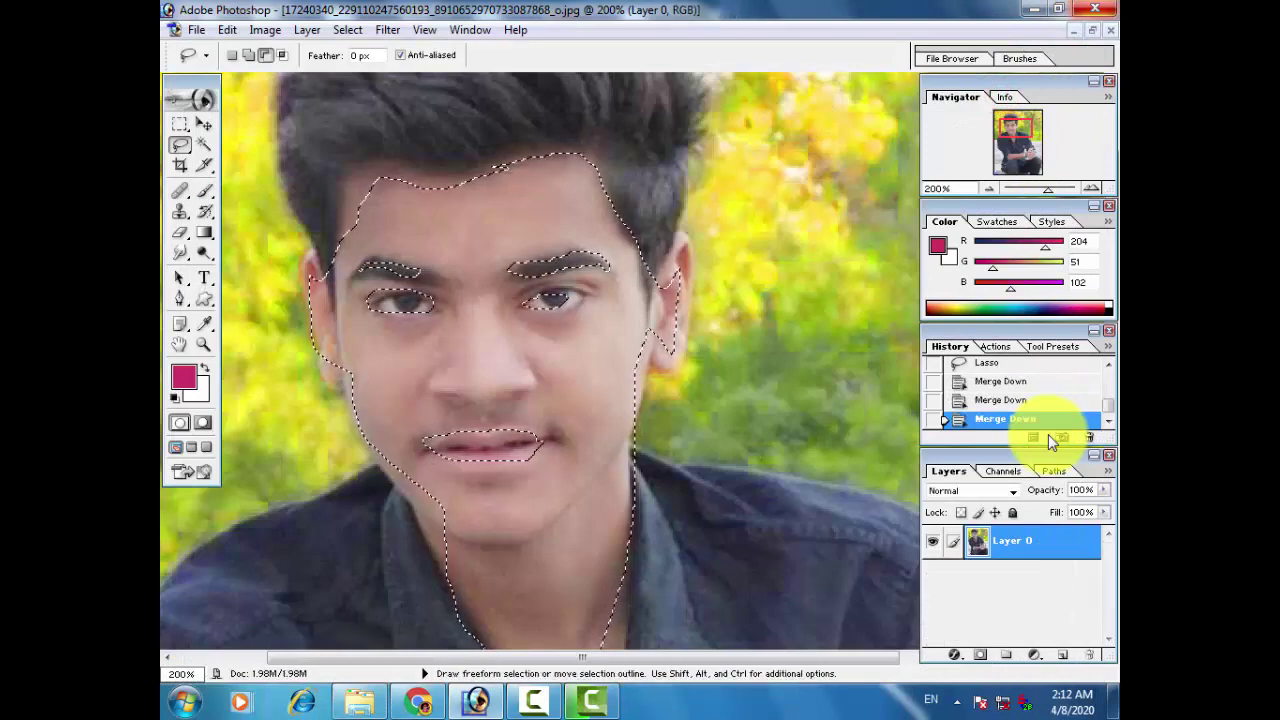
left_click(390, 29)
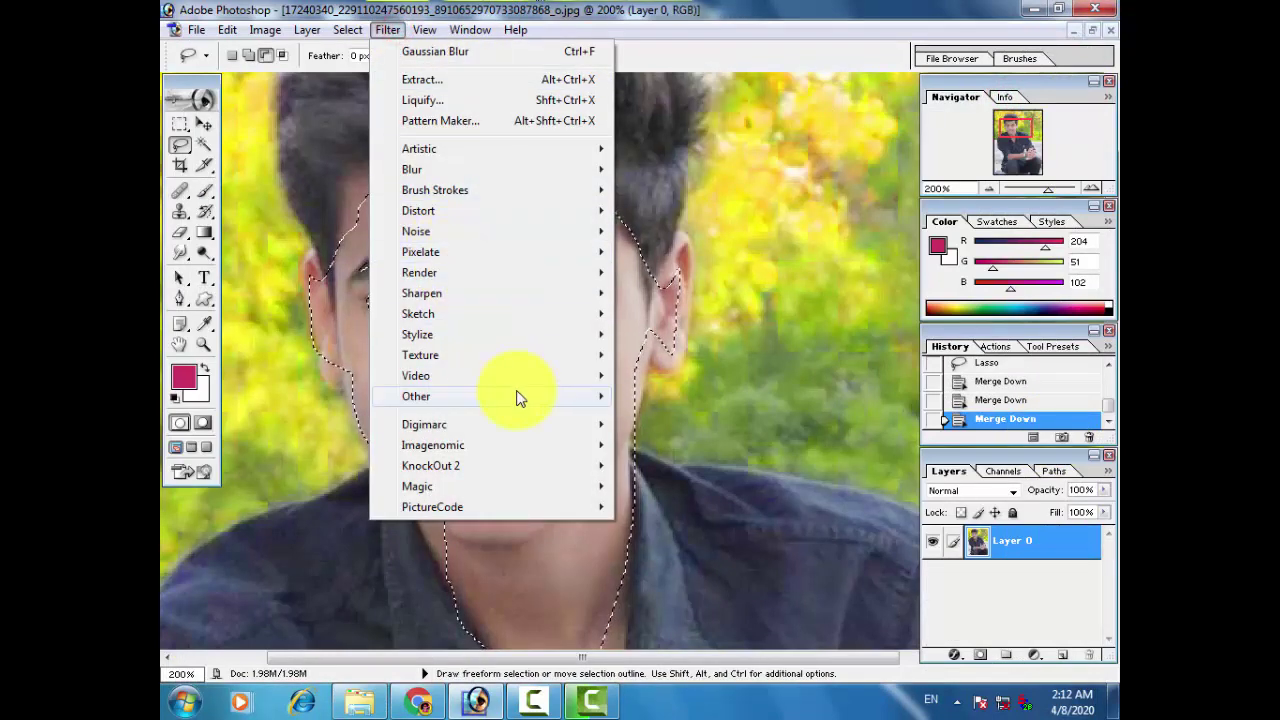
mouse_move(433, 445)
left_click(720, 443)
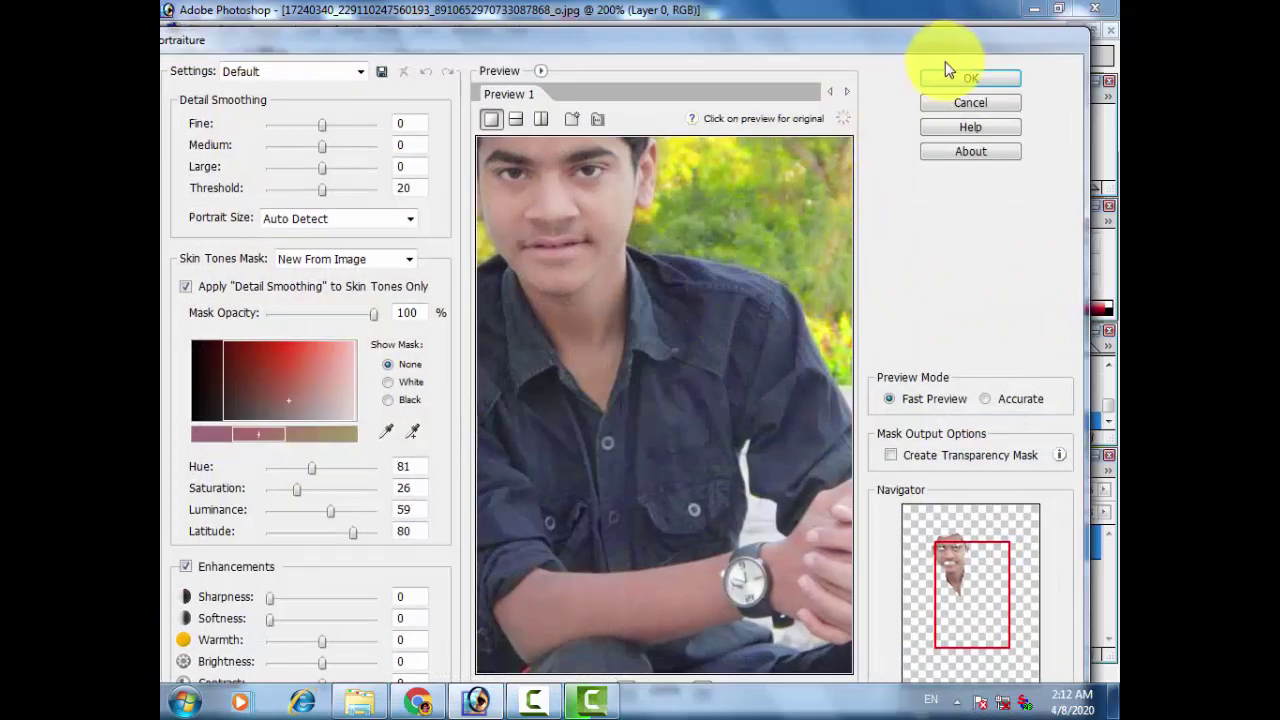
left_click(948, 70)
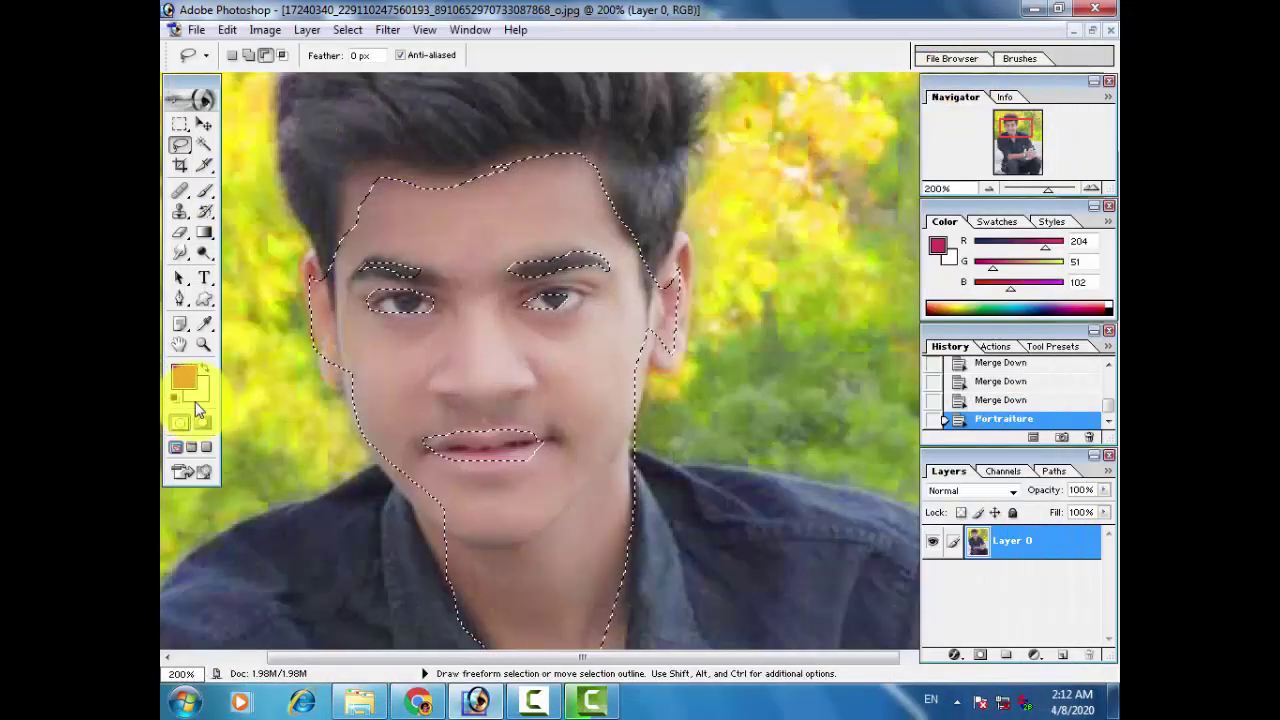
left_click(388, 29)
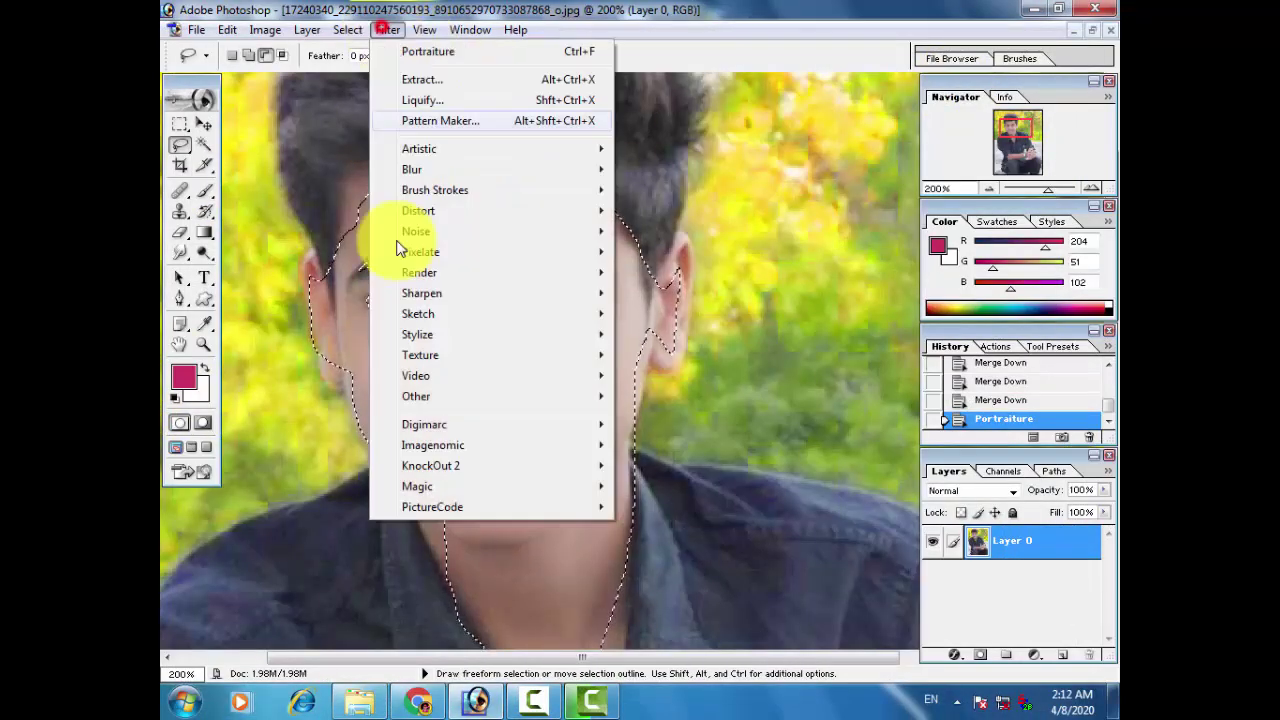
left_click(685, 490)
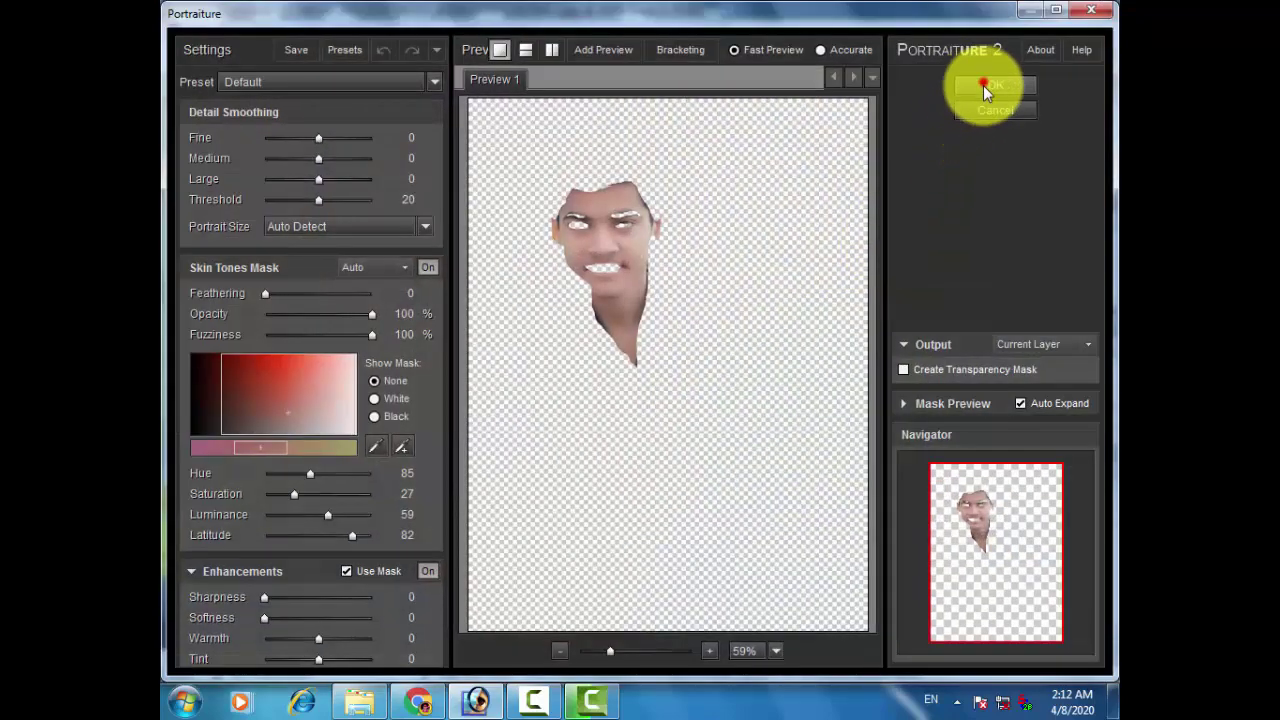
left_click(983, 85)
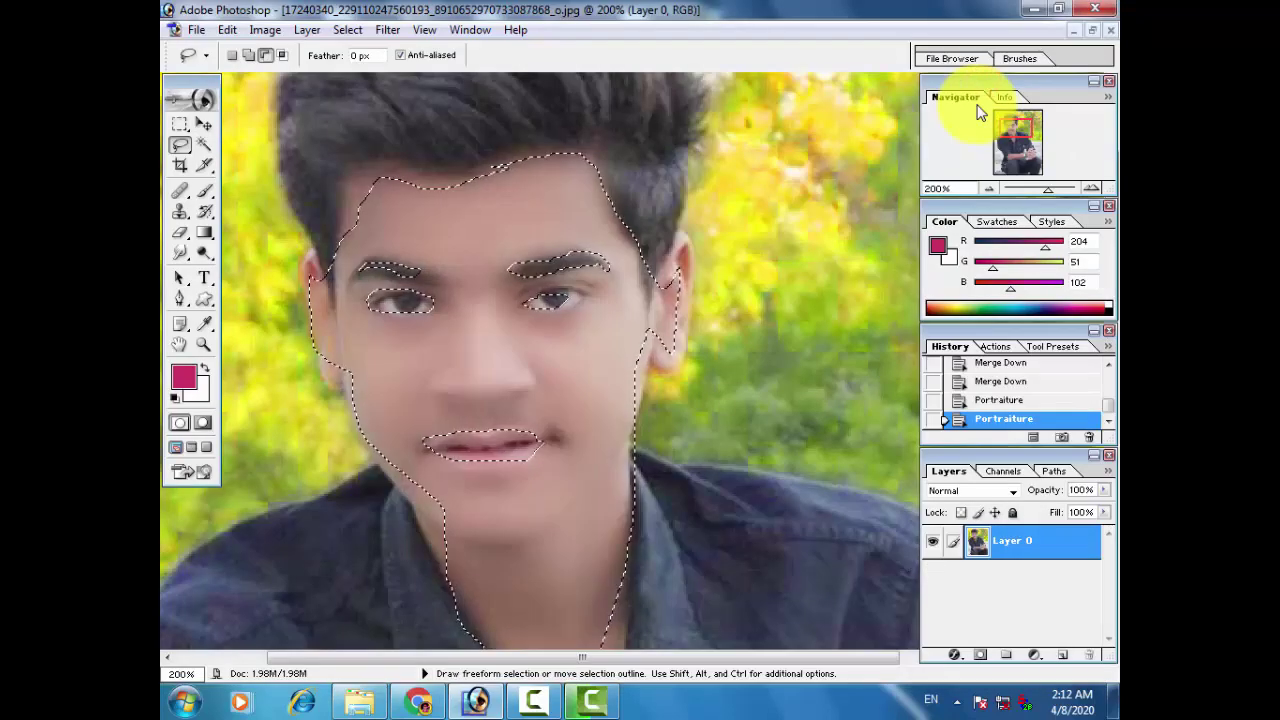
key("ctrl+d")
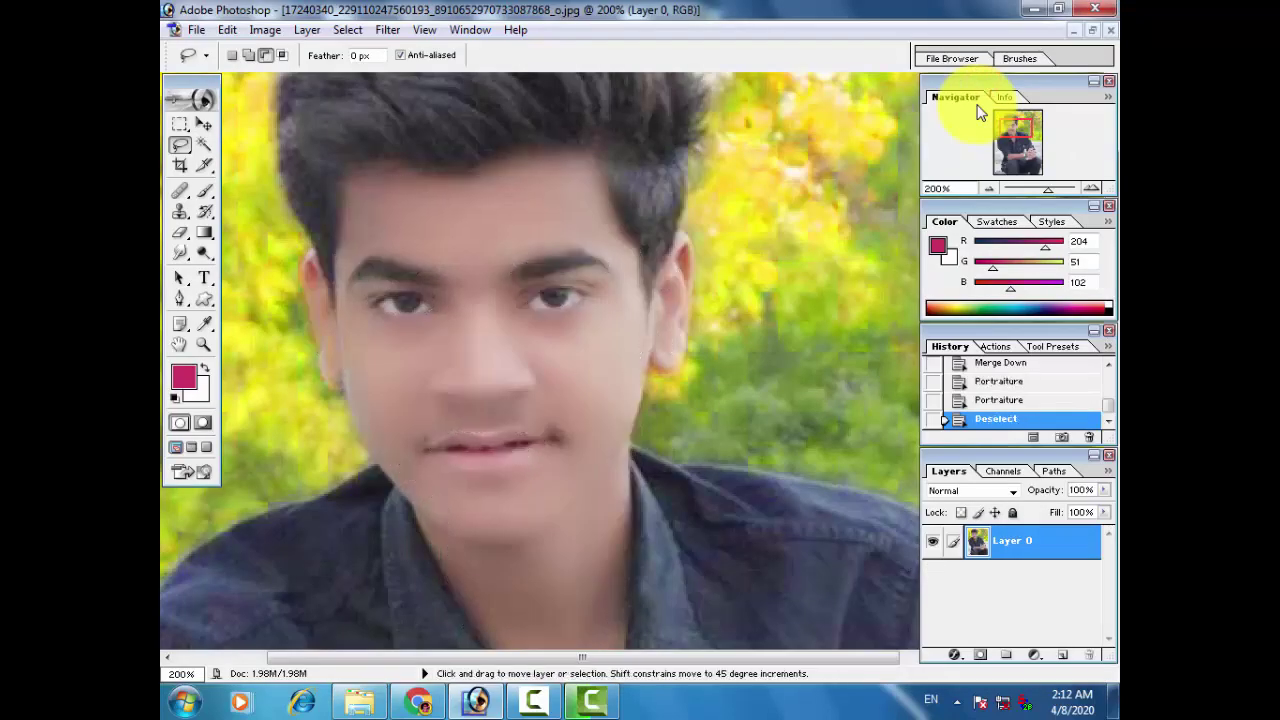
- Lasso a selection around the forearm skin beside the watch
left_click_drag(486, 186, 572, 417)
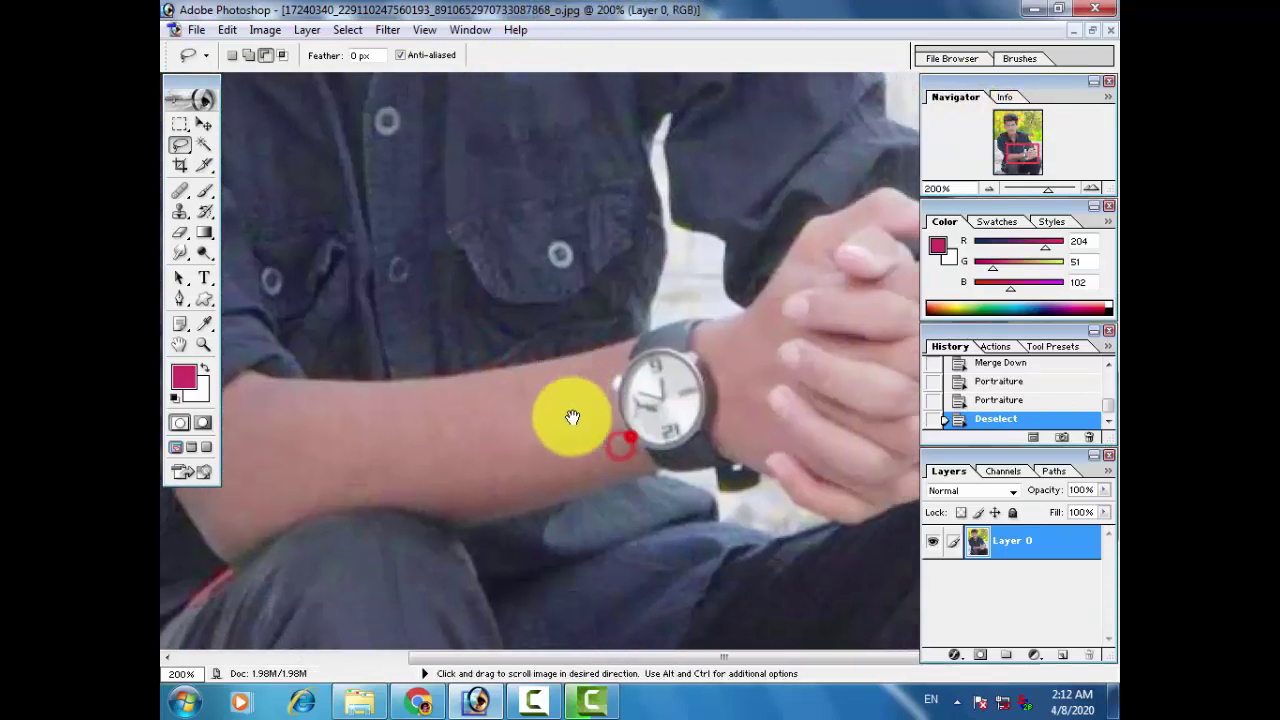
left_click_drag(372, 407, 577, 377)
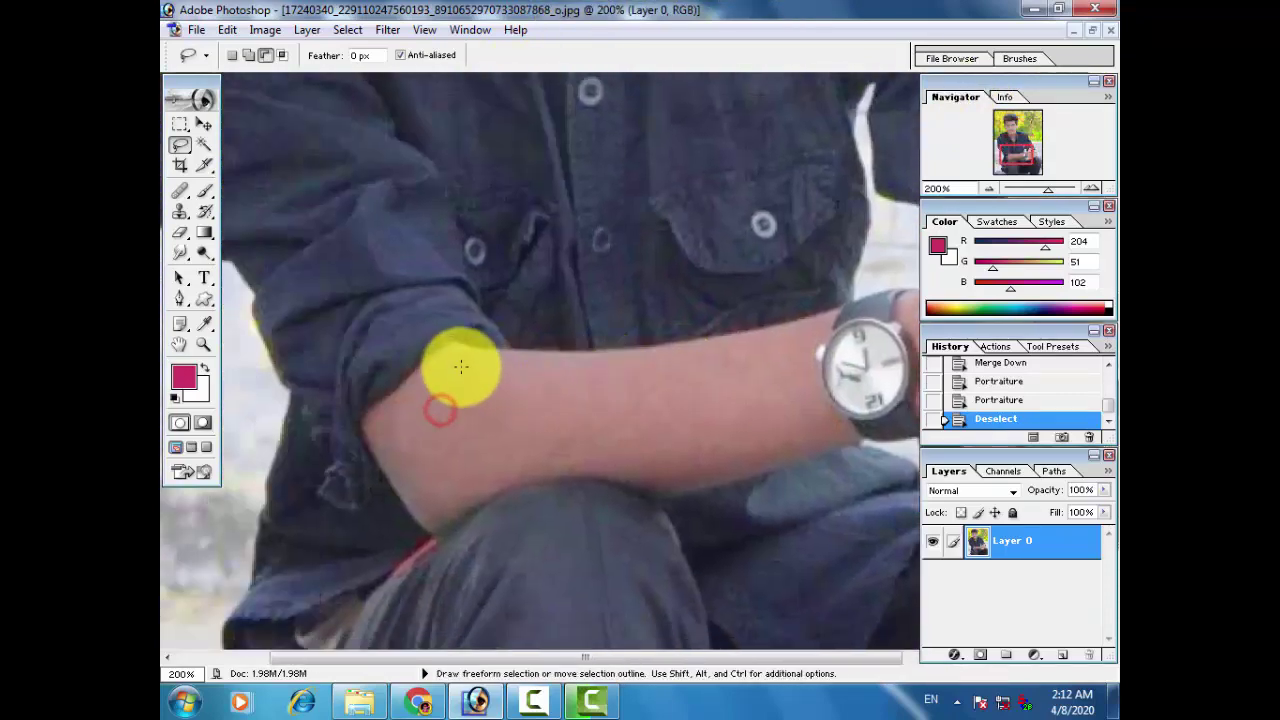
mouse_move(452, 355)
left_mouse_down()
mouse_move(815, 368)
mouse_move(386, 432)
mouse_move(695, 479)
mouse_move(820, 434)
mouse_move(830, 372)
left_mouse_up()
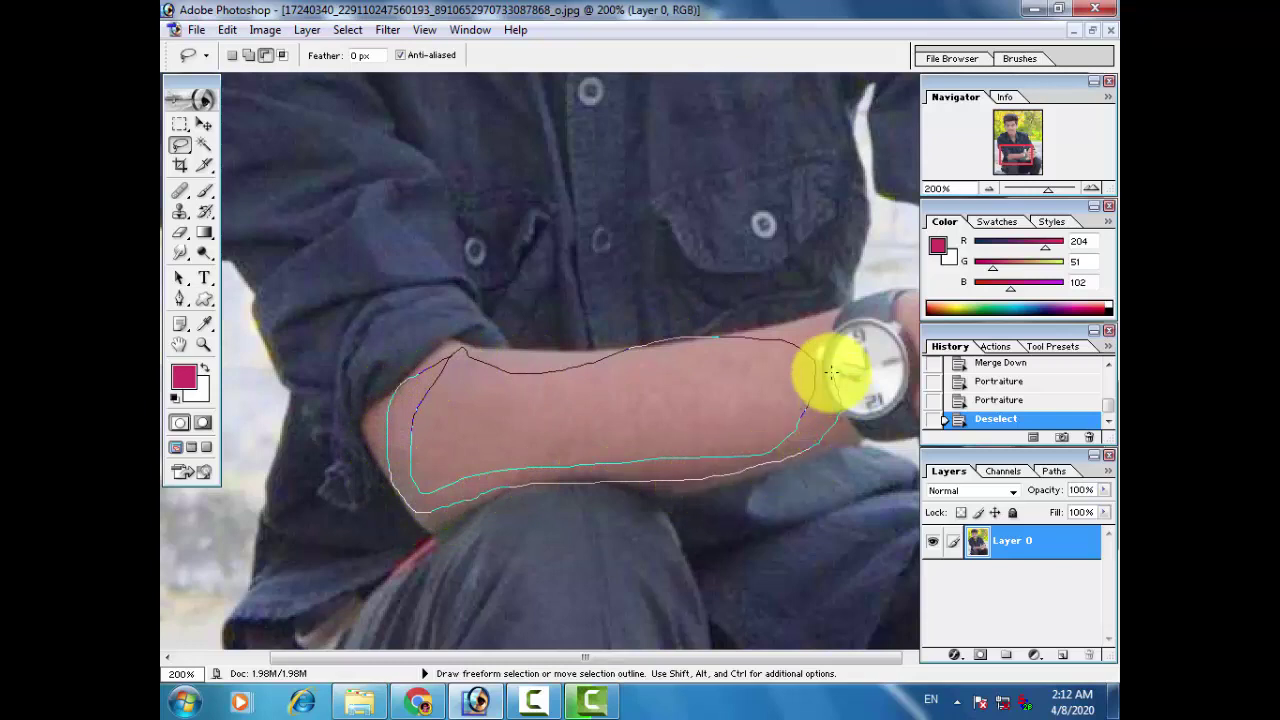
left_click_drag(808, 322, 465, 352)
left_click_drag(737, 408, 637, 402)
mouse_move(797, 176)
left_mouse_down()
mouse_move(749, 200)
mouse_move(657, 296)
mouse_move(678, 408)
mouse_move(737, 457)
mouse_move(857, 394)
mouse_move(900, 271)
mouse_move(847, 212)
mouse_move(778, 178)
left_mouse_up()
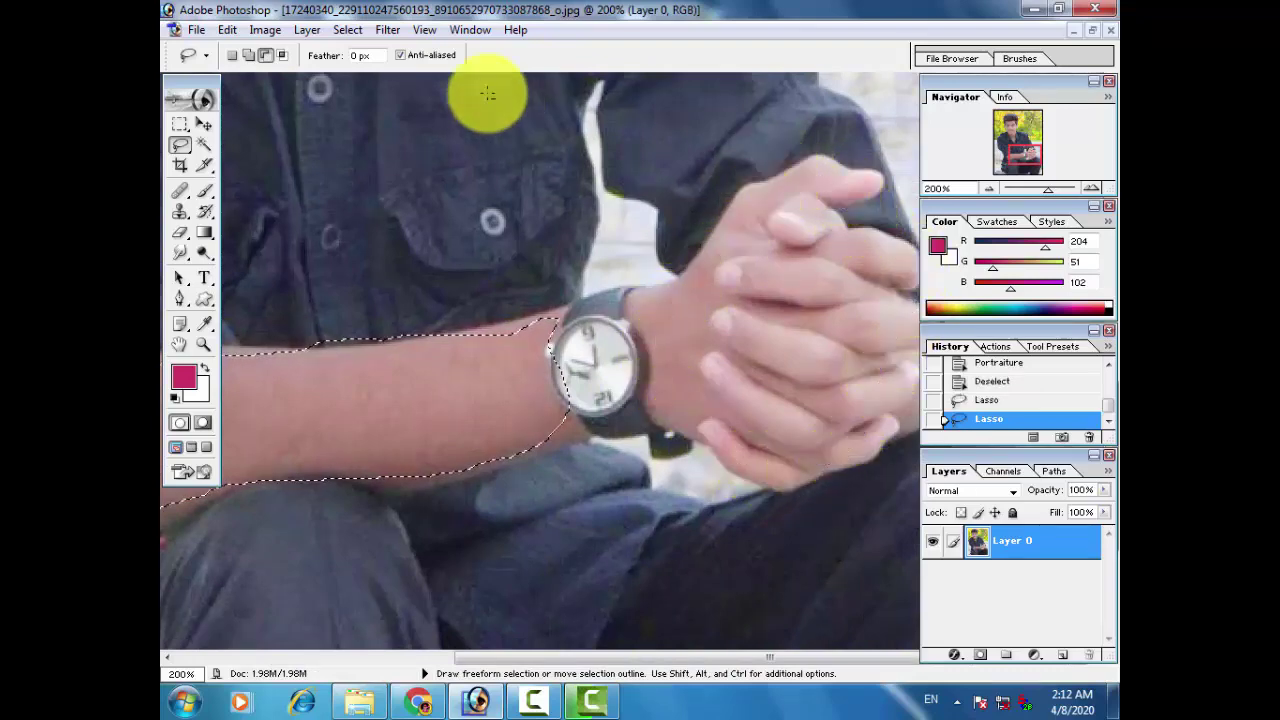
- Smooth the selected forearm with Portraiture, deselect, and fit the whole photo on screen
left_click(387, 30)
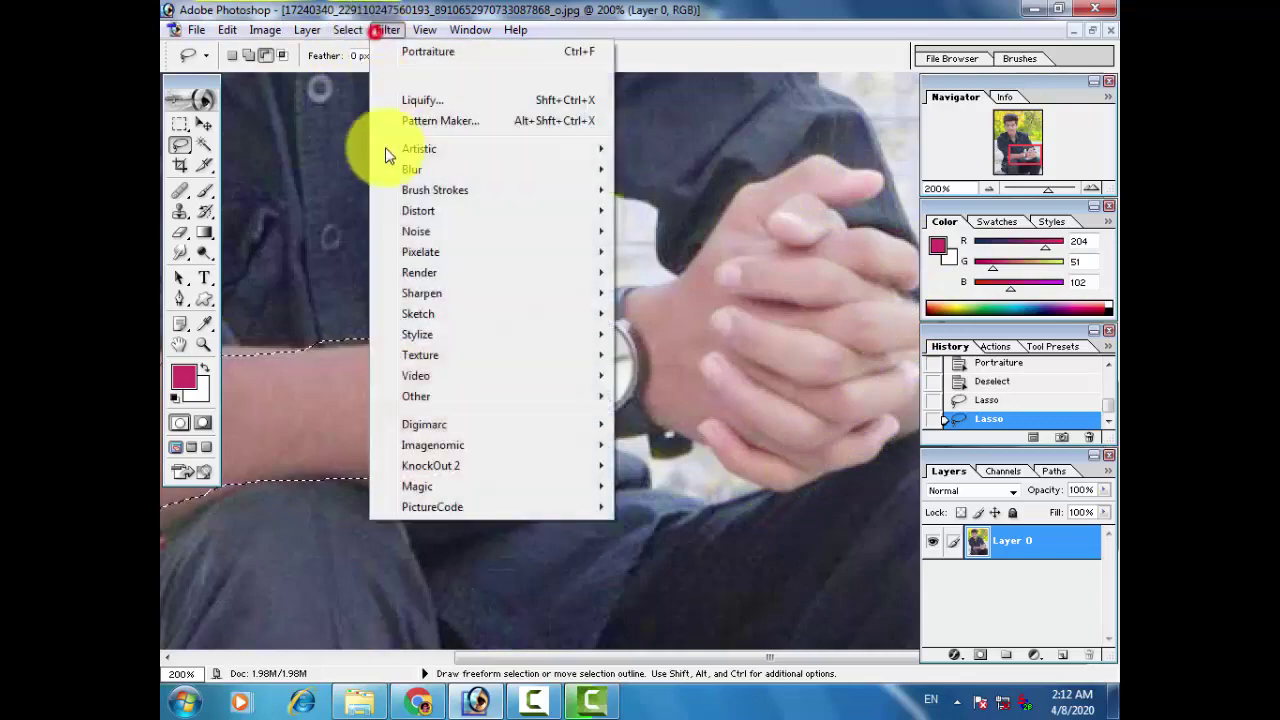
mouse_move(433, 445)
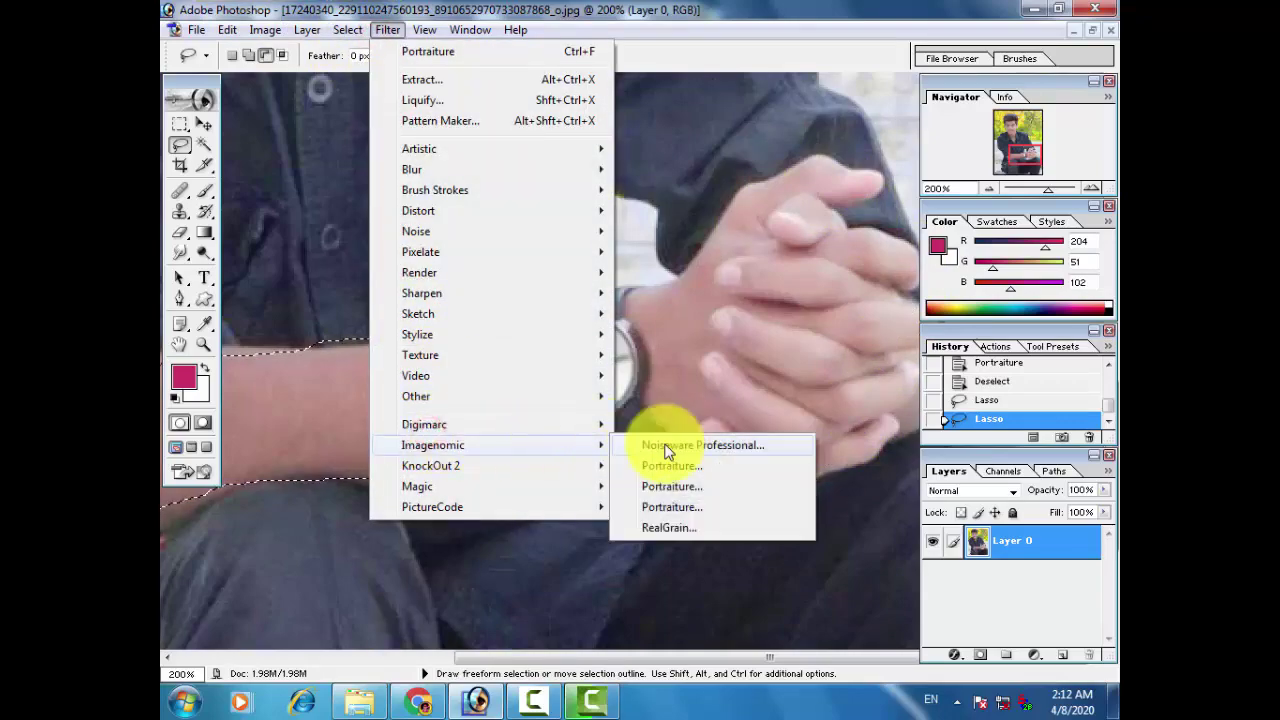
left_click(796, 489)
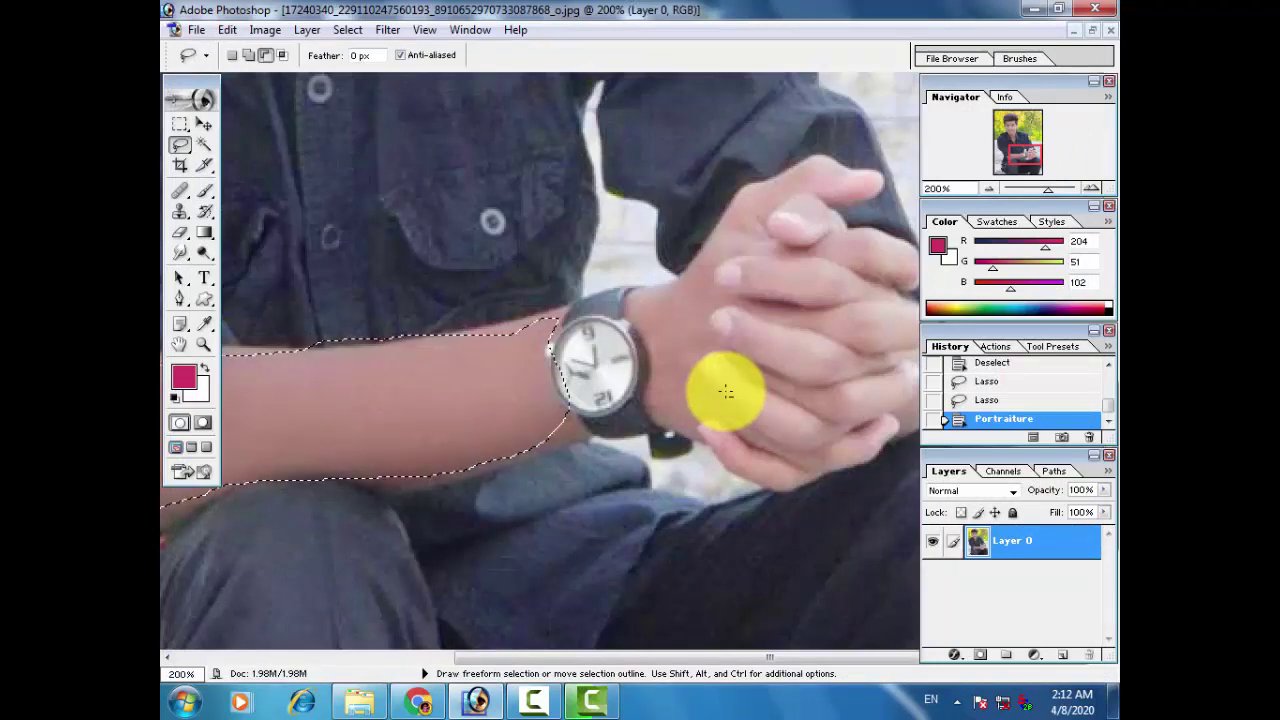
key("ctrl+d")
key("ctrl+0")
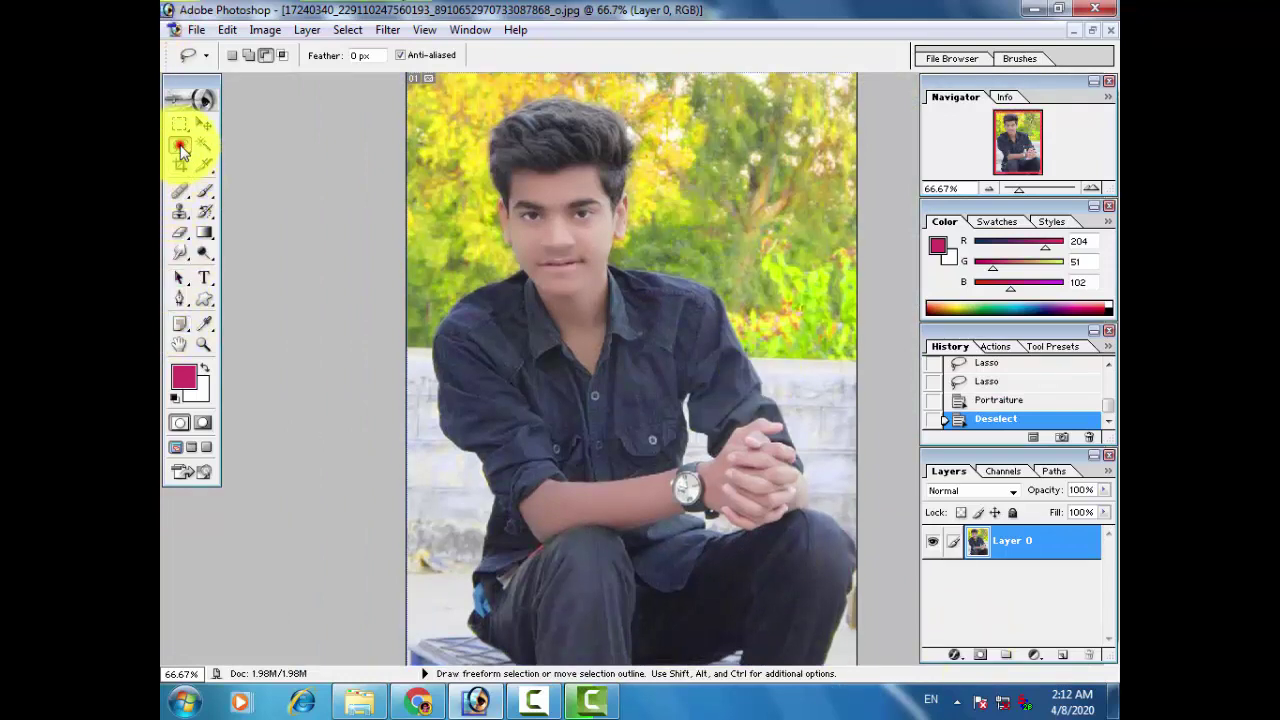
- Lasso the head and golden-green background above the shoulders and copy them to Layer 1
left_click_drag(391, 343, 456, 300)
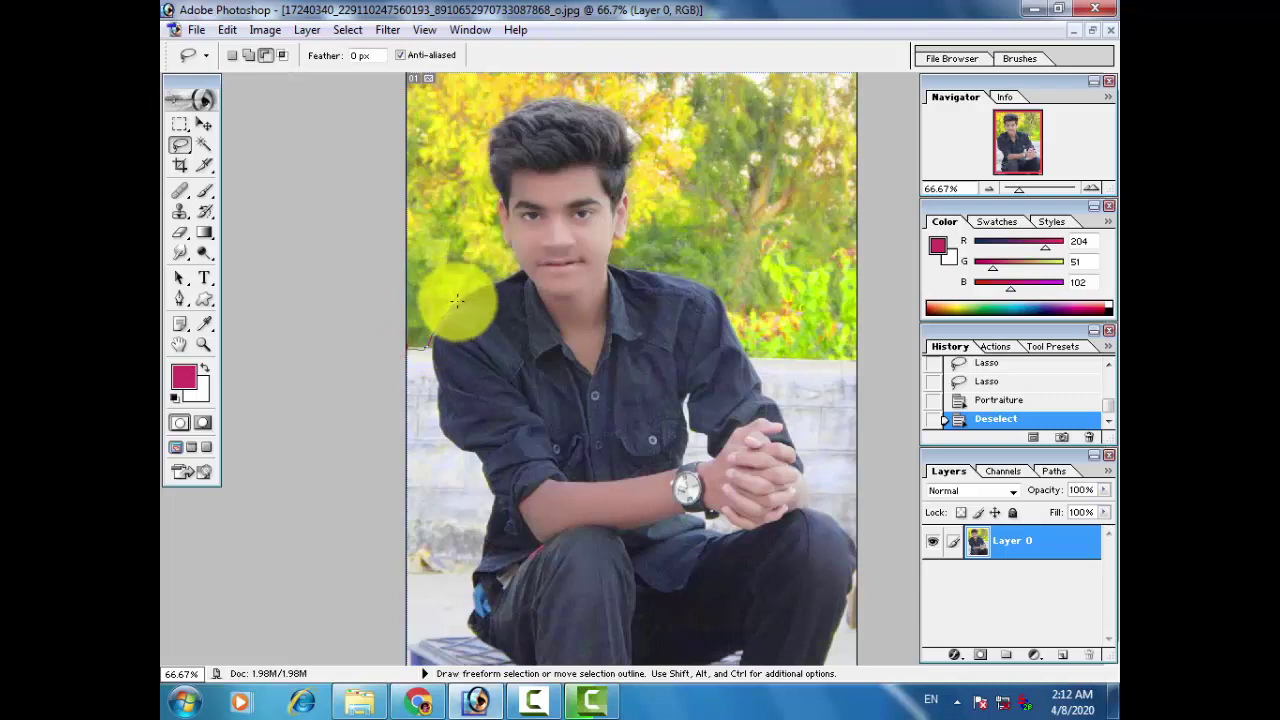
left_click_drag(507, 262, 497, 203)
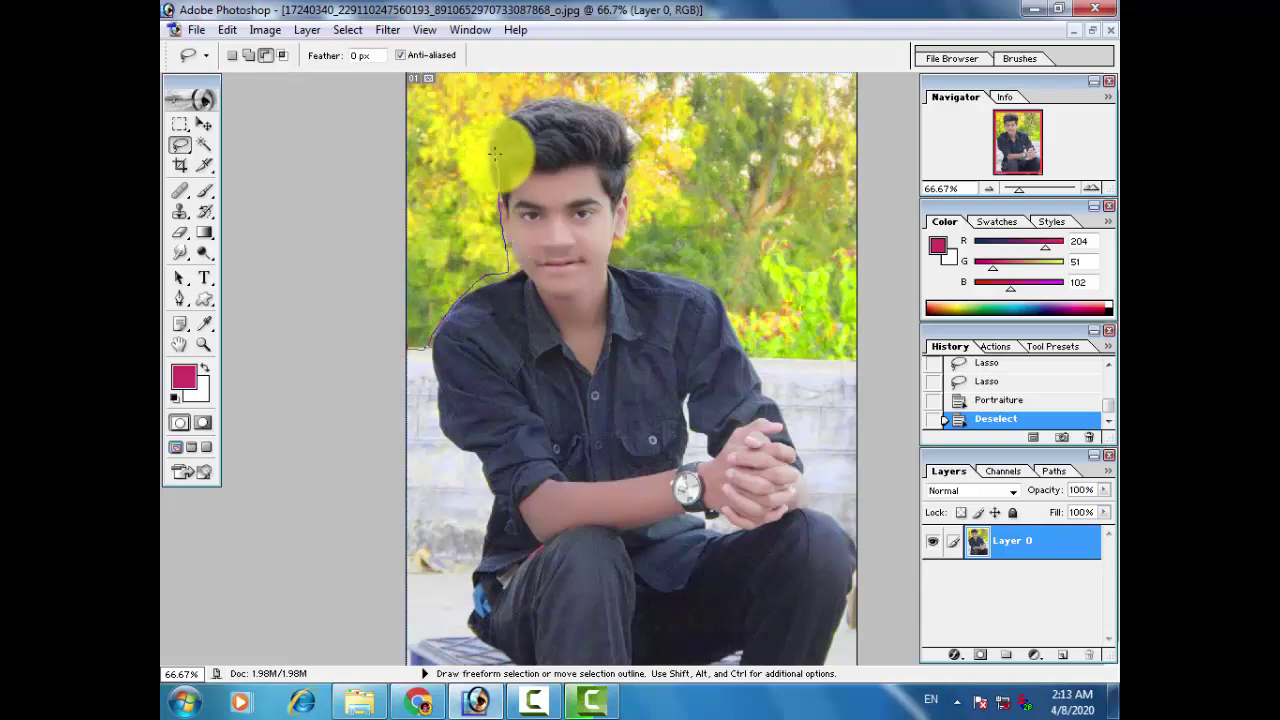
left_click_drag(563, 100, 615, 120)
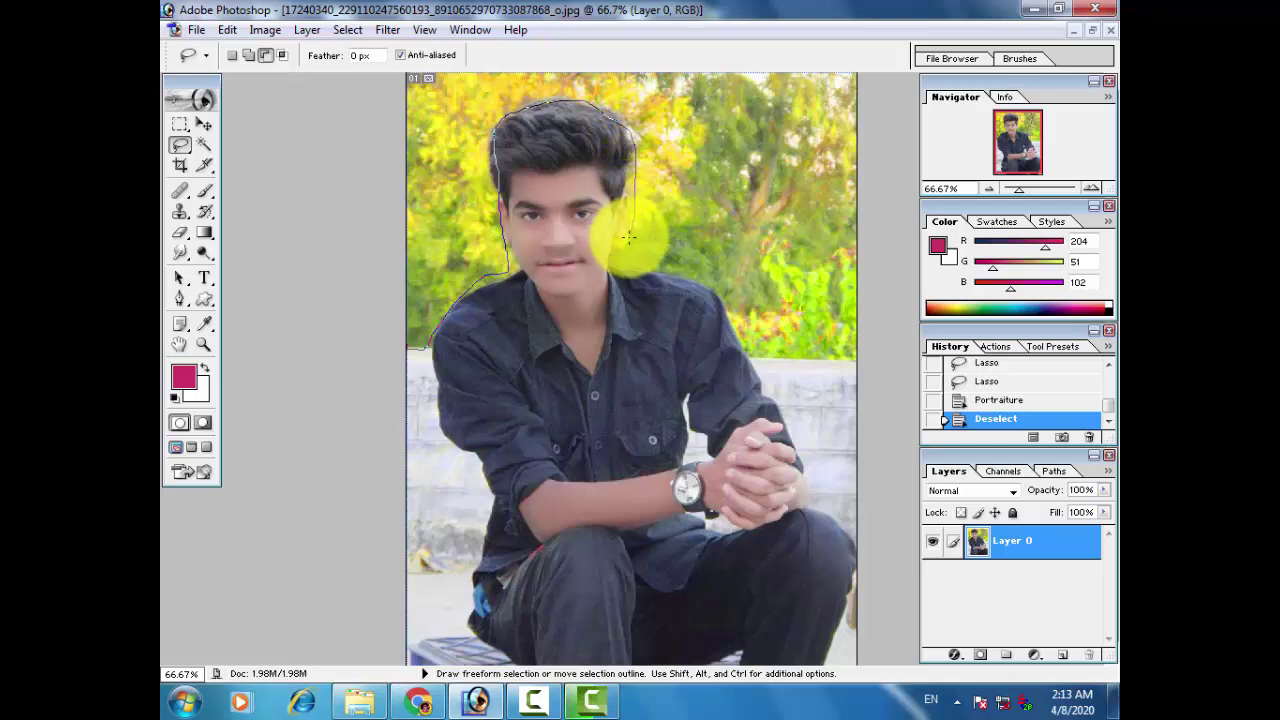
mouse_move(622, 268)
left_mouse_down()
mouse_move(668, 268)
mouse_move(725, 313)
mouse_move(412, 28)
left_mouse_up()
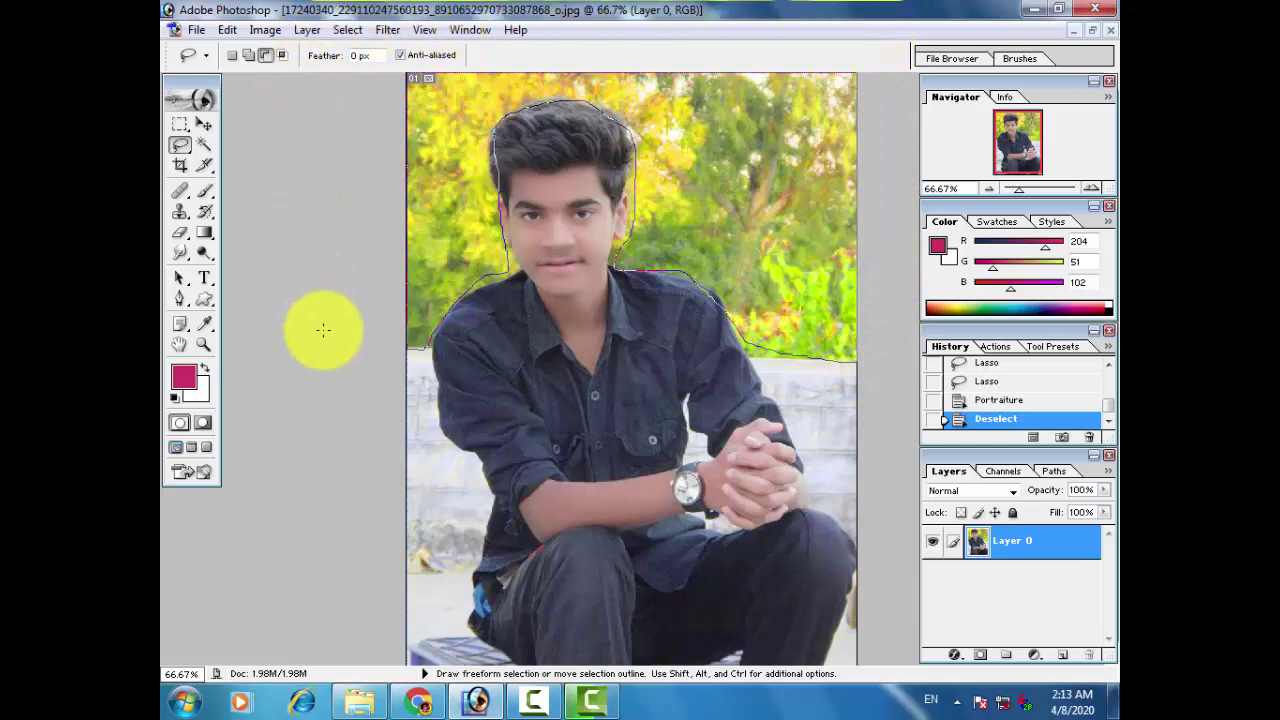
left_click_drag(413, 28, 371, 342)
key("ctrl+minus")
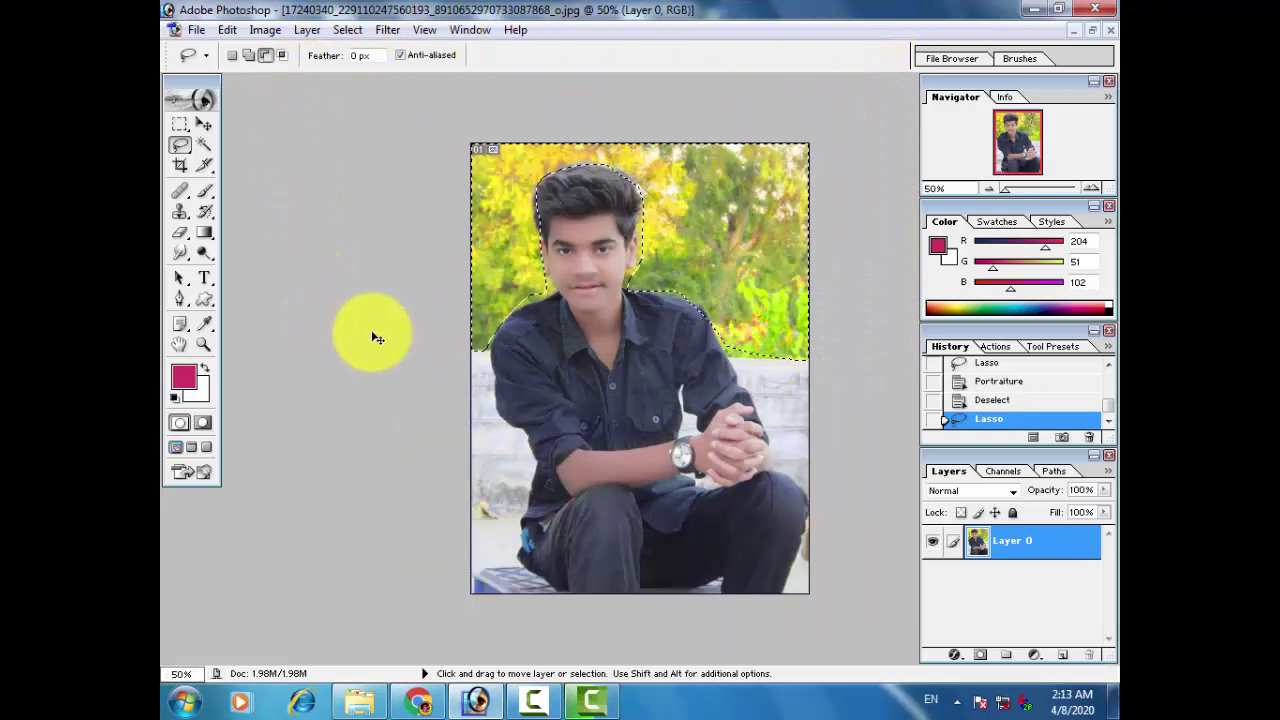
key("ctrl+j")
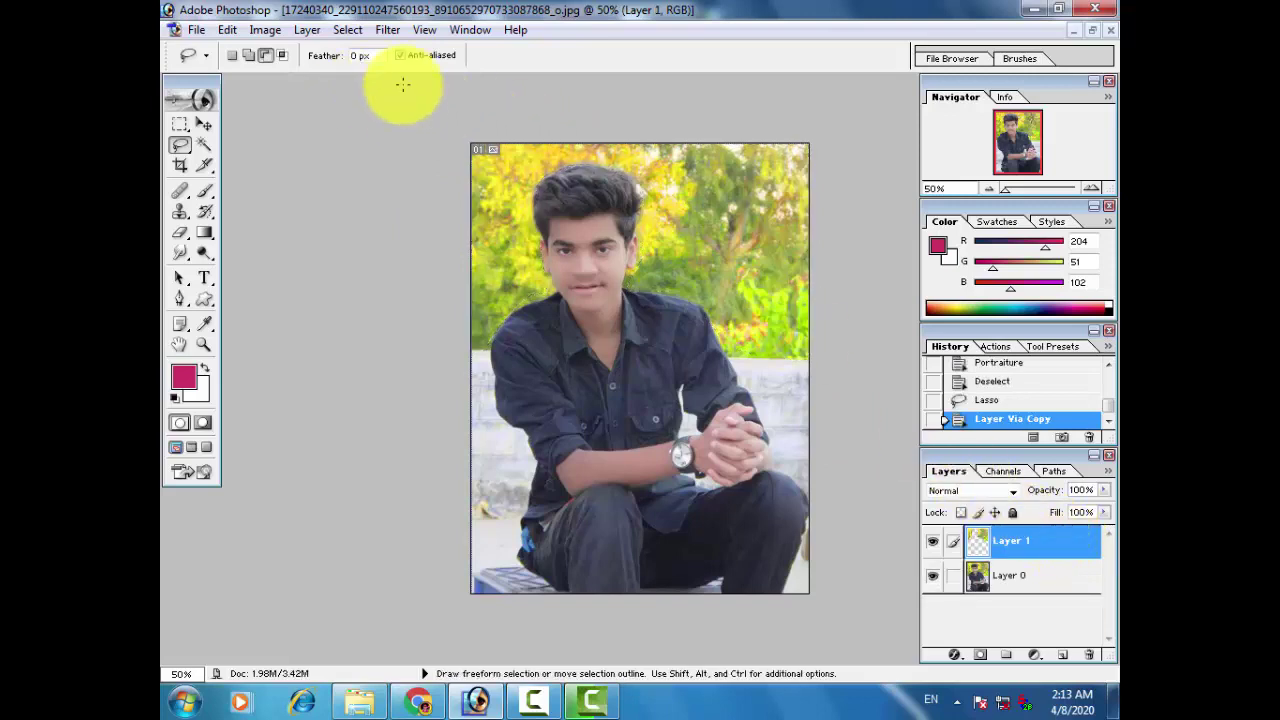
- Apply a Gaussian Blur with a 7.3-pixel radius to Layer 1
left_click(387, 29)
left_click(470, 444)
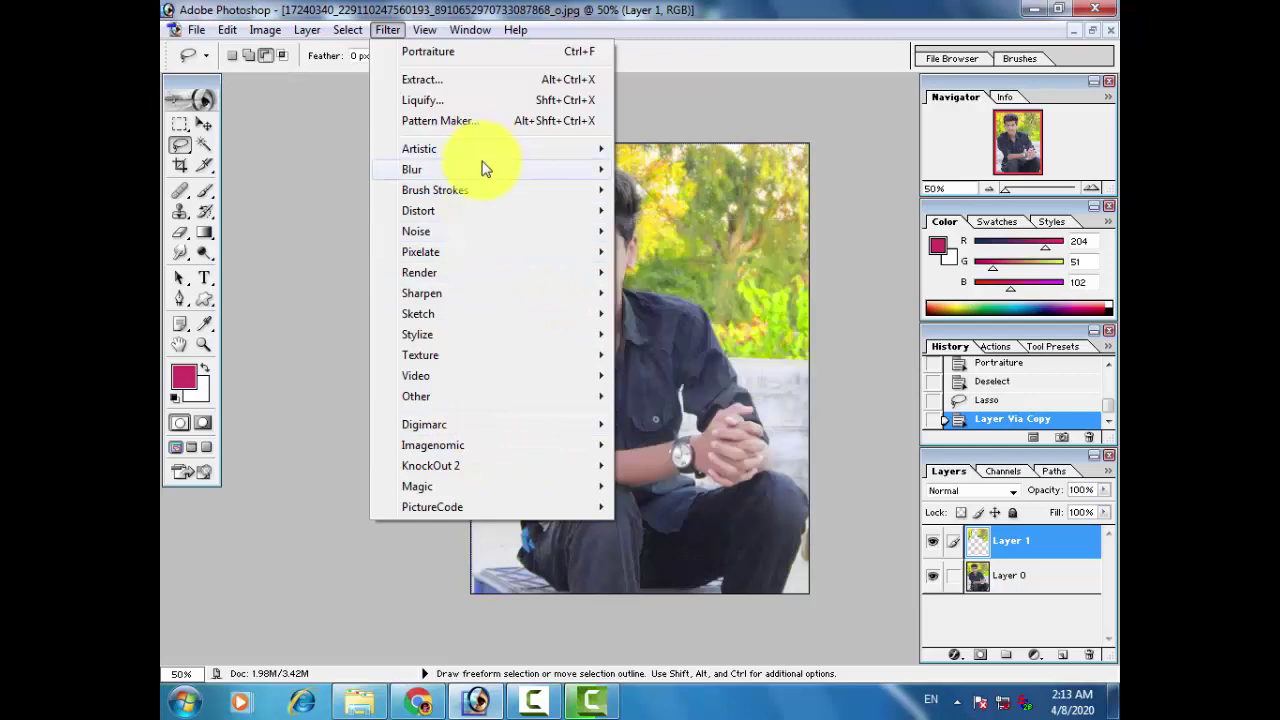
mouse_move(412, 169)
left_click(680, 211)
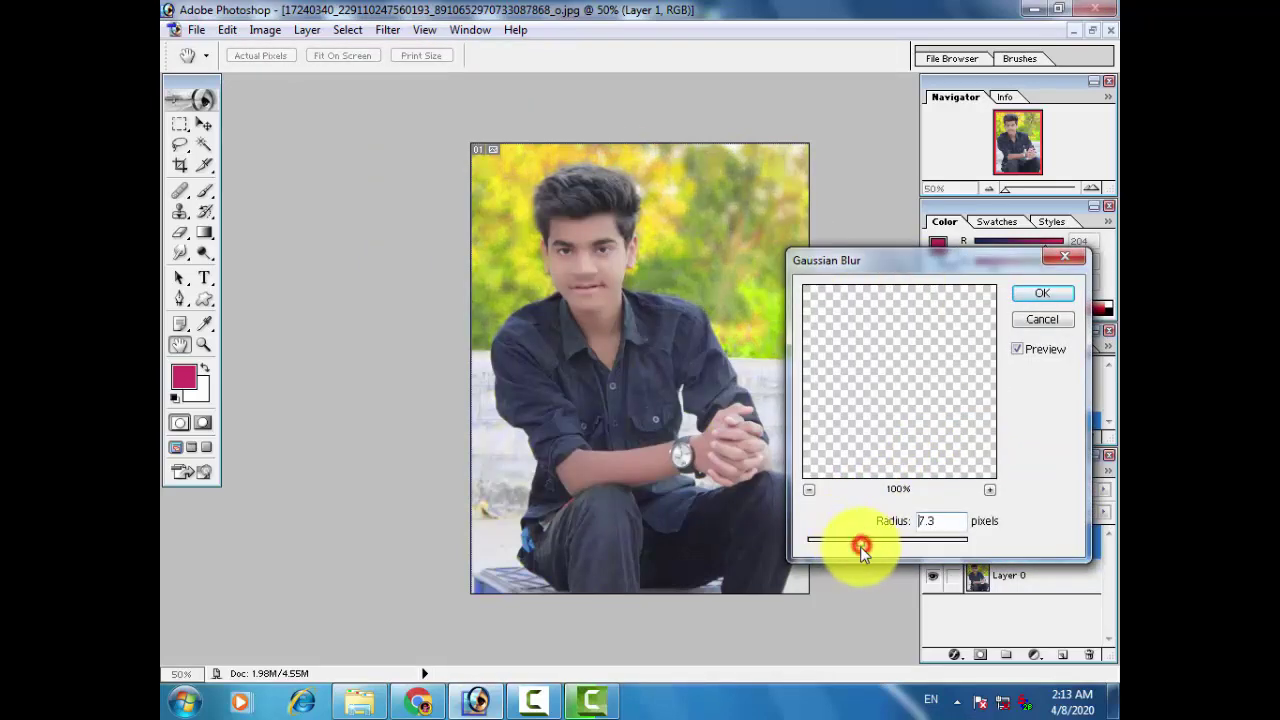
left_click(1042, 293)
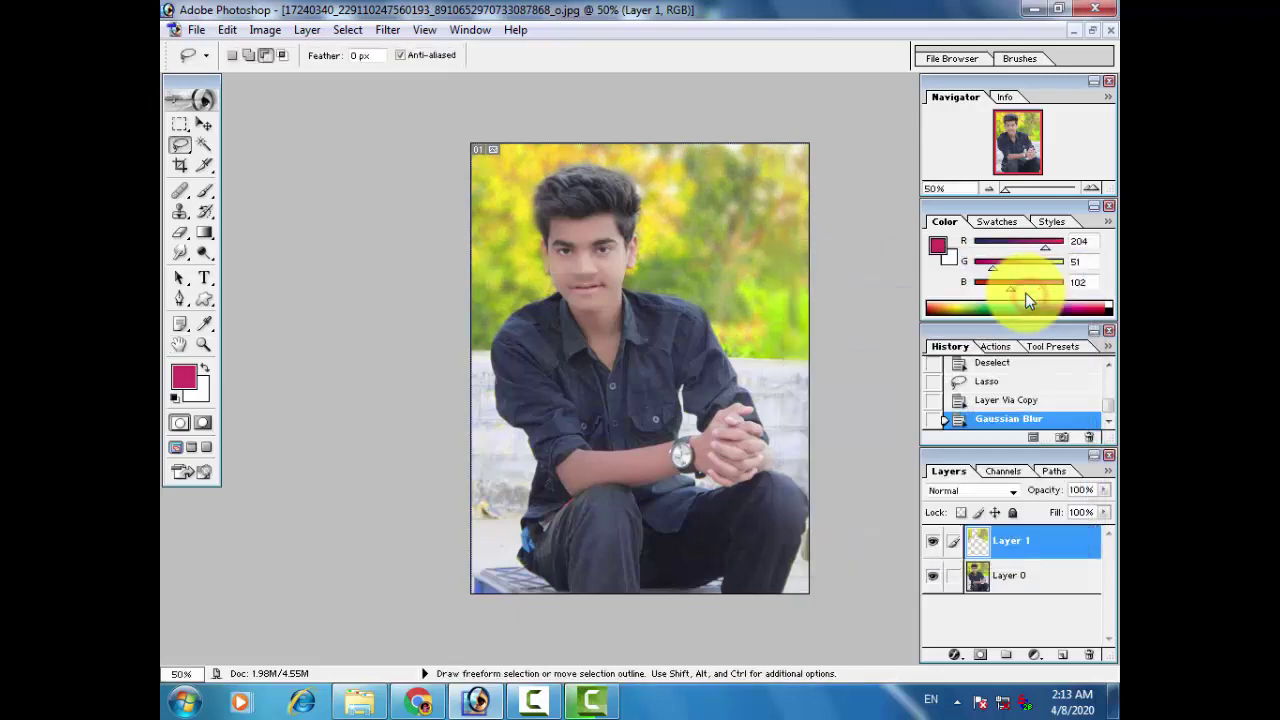
- Zoom in and pan to bring the face and hair into view
key("ctrl+plus")
key("ctrl+plus")
key("ctrl+plus")
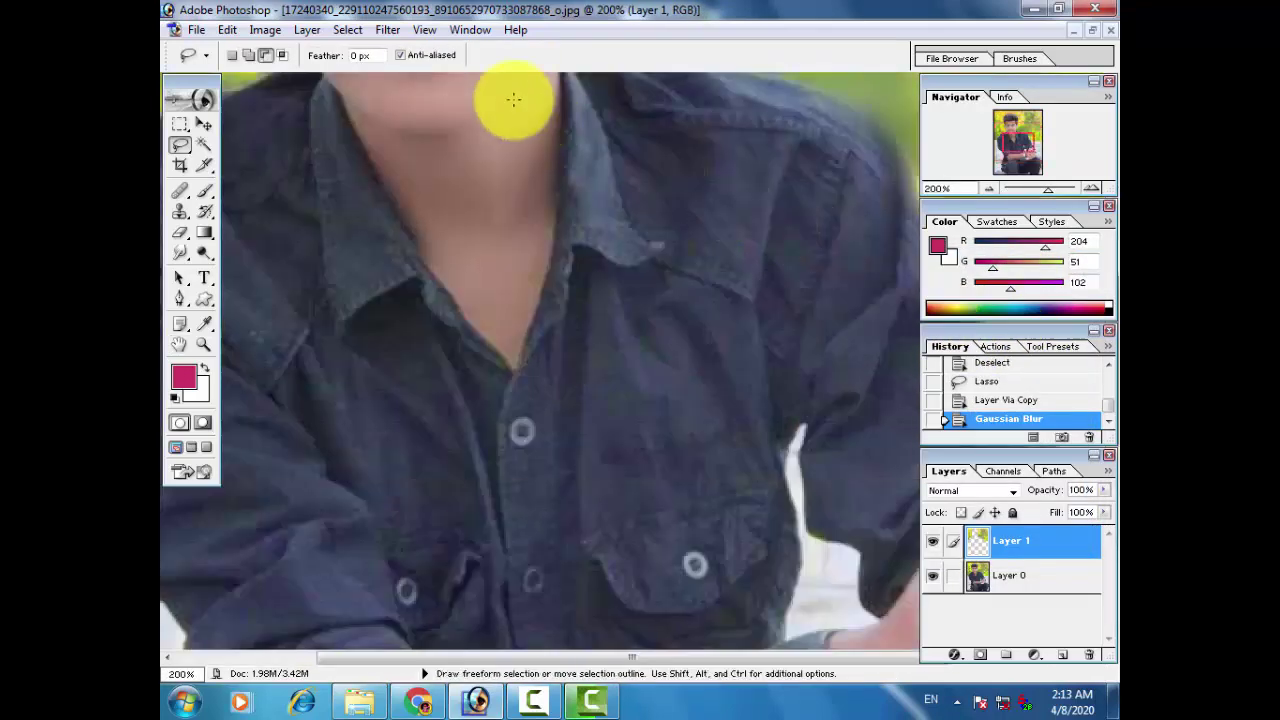
mouse_move(515, 285)
left_mouse_down()
mouse_move(515, 337)
mouse_move(591, 443)
left_mouse_up()
left_click_drag(384, 258, 358, 356)
- Choose the Eraser and set its Master Diameter to 21 px
left_click(180, 232)
right_click(553, 216)
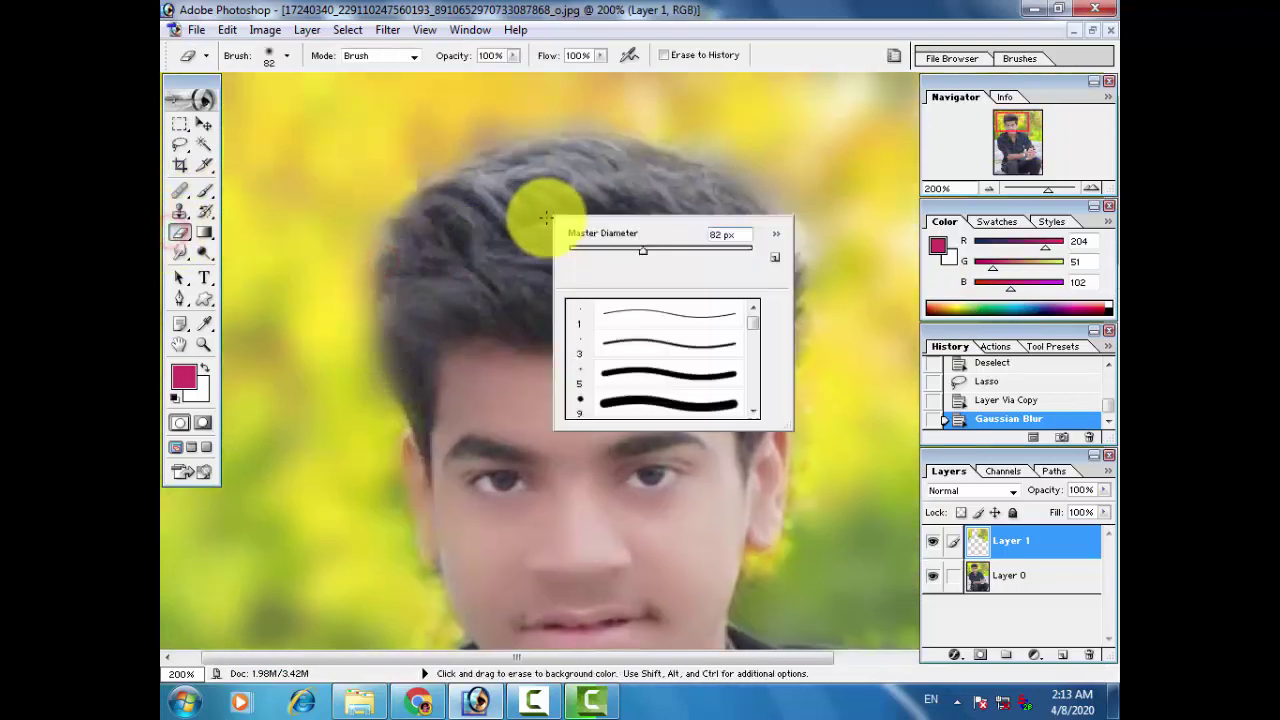
mouse_move(632, 249)
left_mouse_down()
mouse_move(619, 255)
mouse_move(560, 134)
mouse_move(686, 177)
mouse_move(766, 254)
left_mouse_up()
left_click(567, 134)
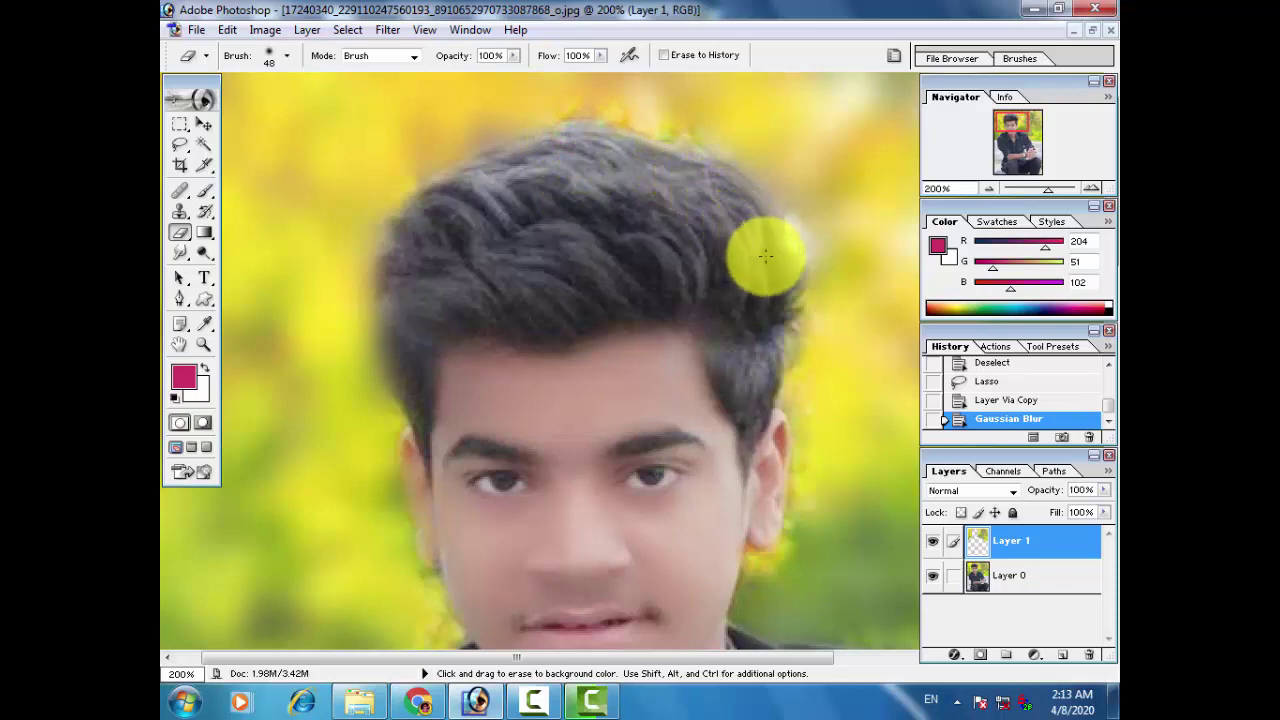
right_click(527, 232)
left_click_drag(571, 263, 429, 257)
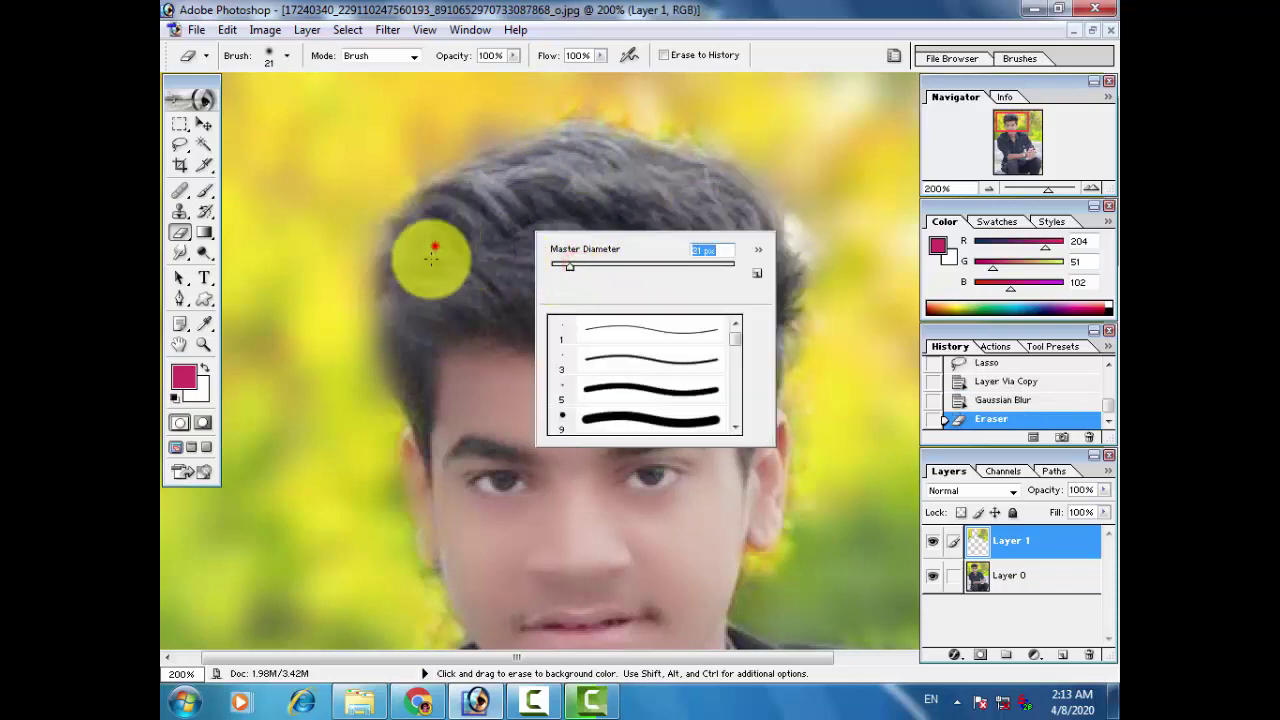
left_click(434, 245)
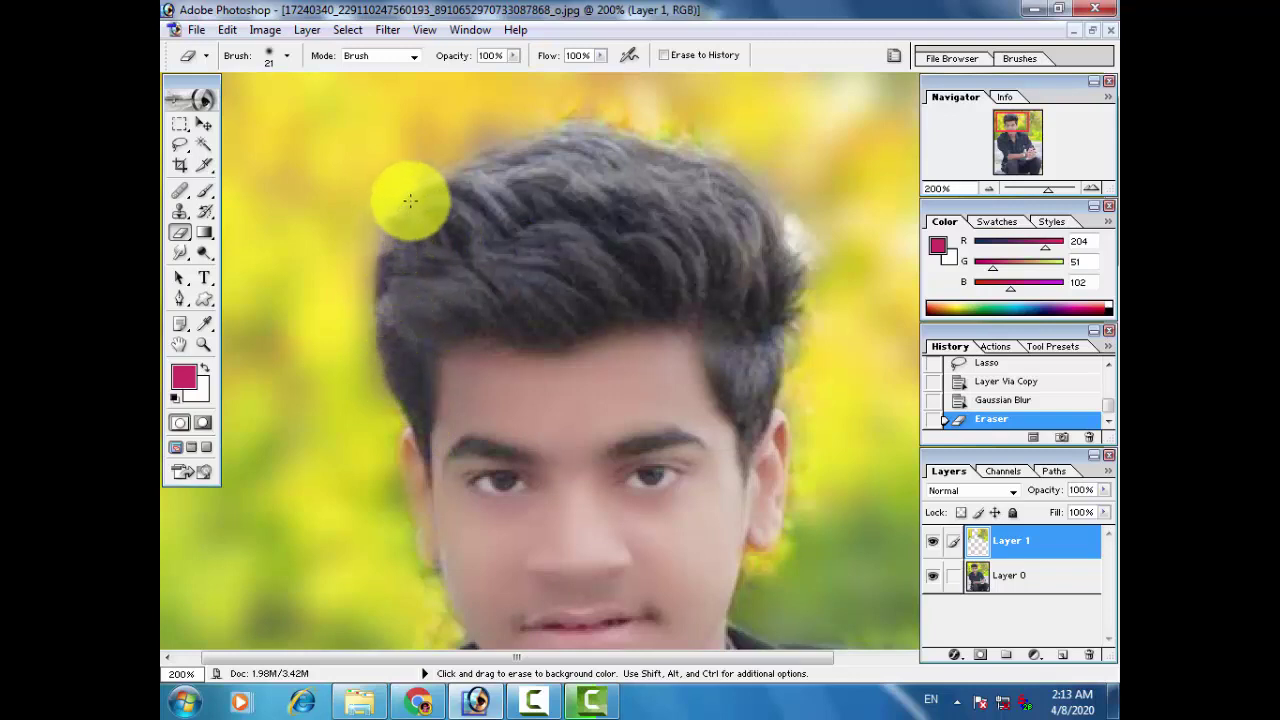
- Erase the blur along the top of the hair and by the left eyebrow, then fit on screen
left_click_drag(503, 137, 651, 134)
left_click_drag(718, 320, 642, 224)
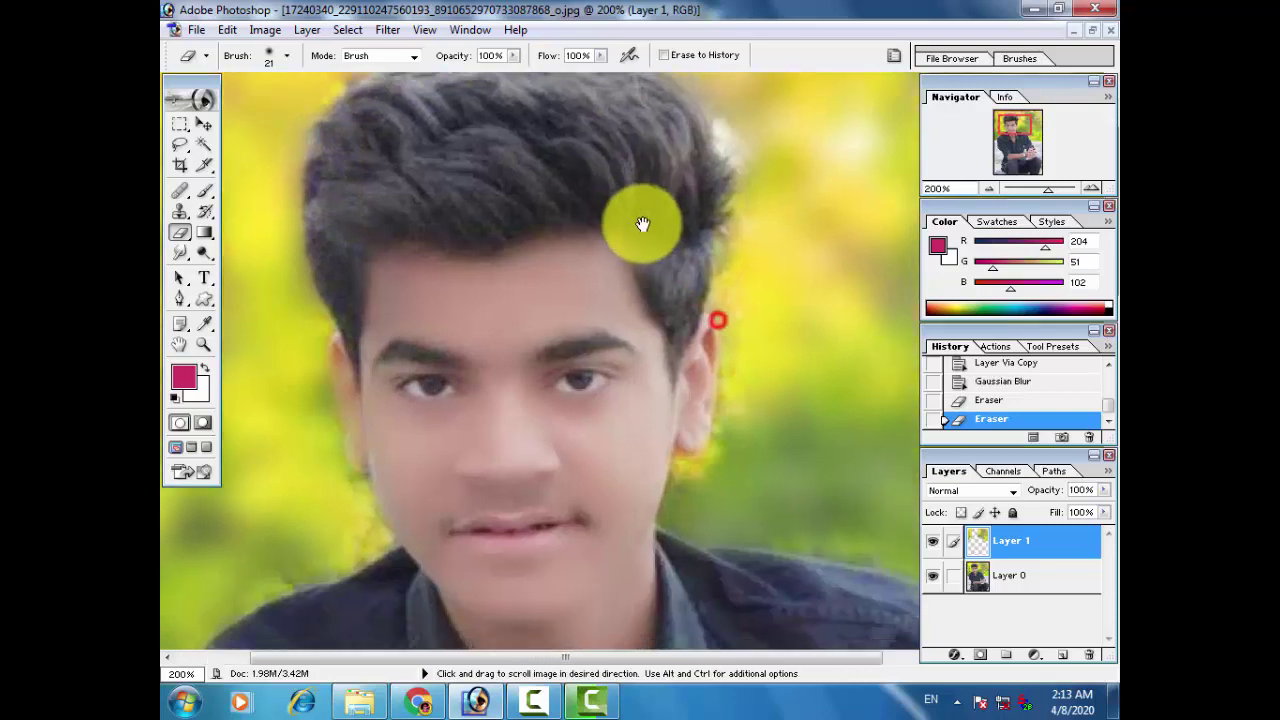
left_click_drag(640, 384, 651, 286)
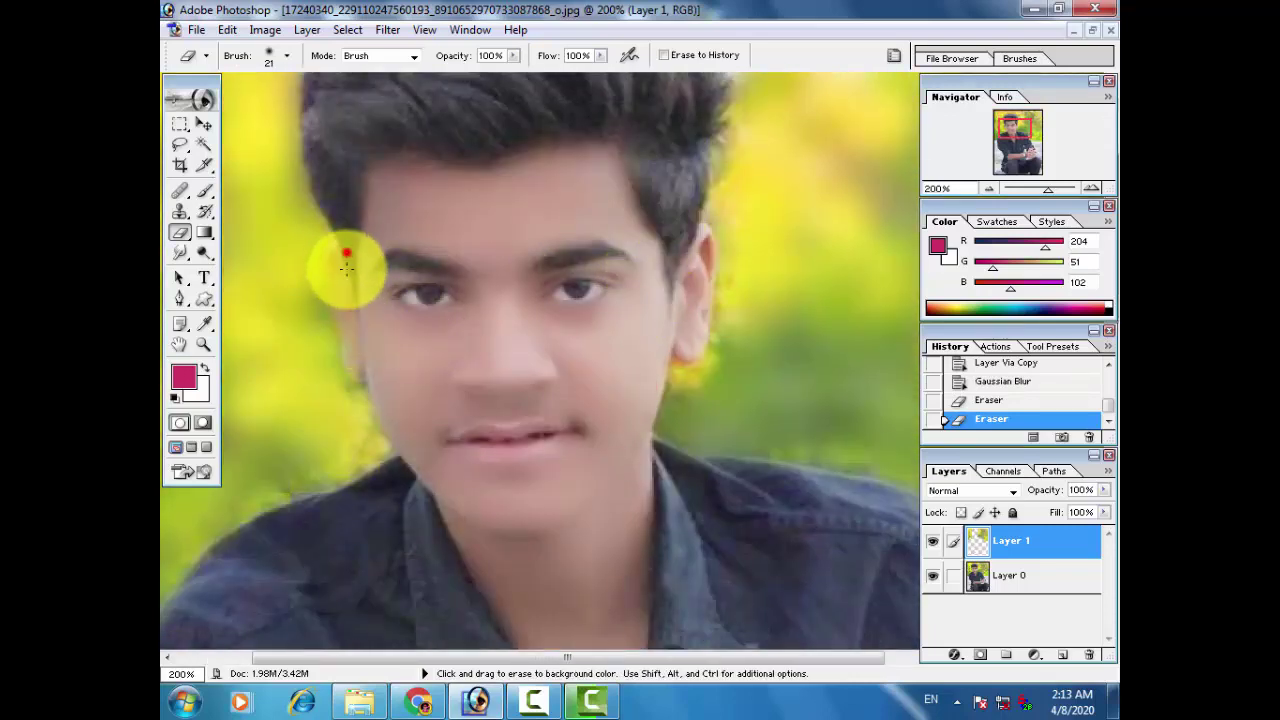
left_click_drag(346, 266, 341, 265)
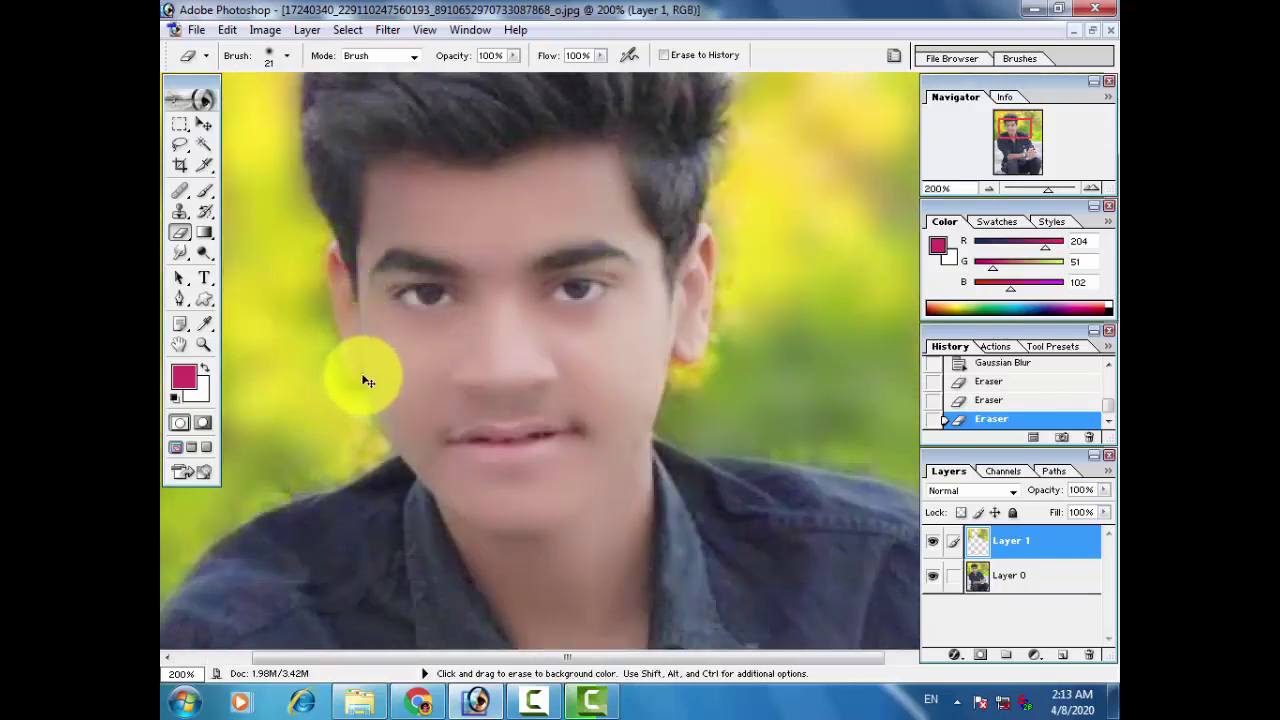
key("ctrl+0")
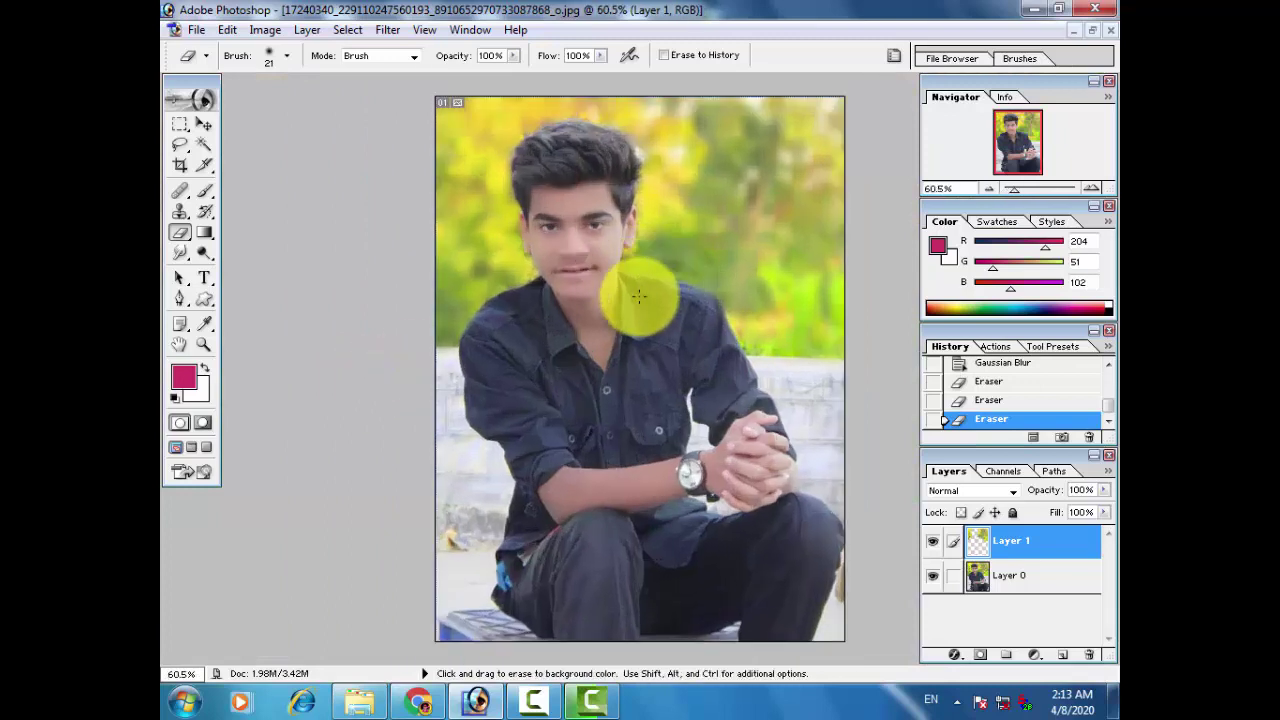